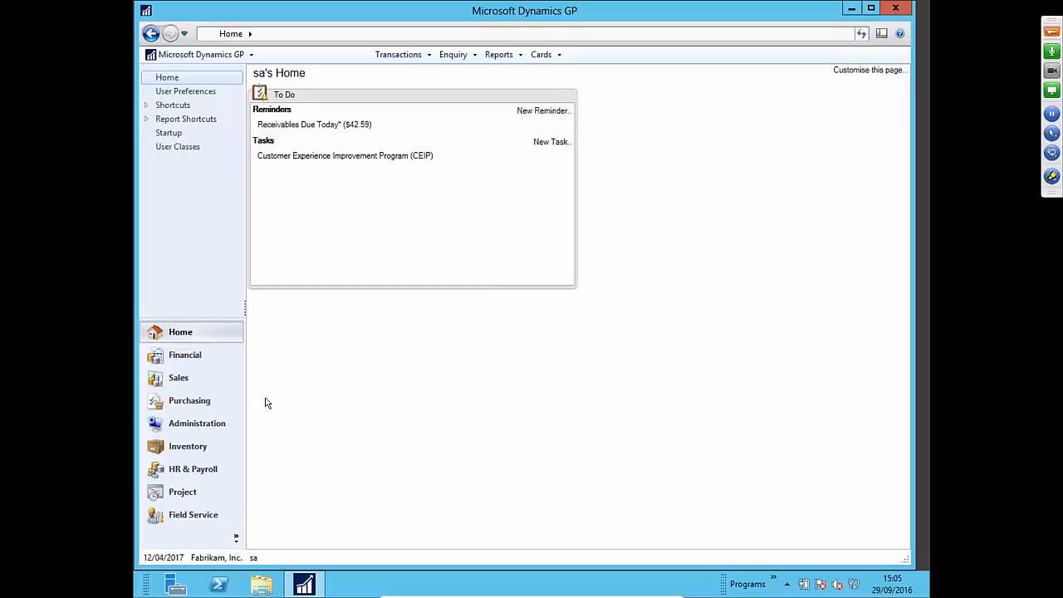
- Choose User under Tools > Setup > System in the Microsoft Dynamics GP menu
{"action": "left_click", "coordinate": [218, 55]}
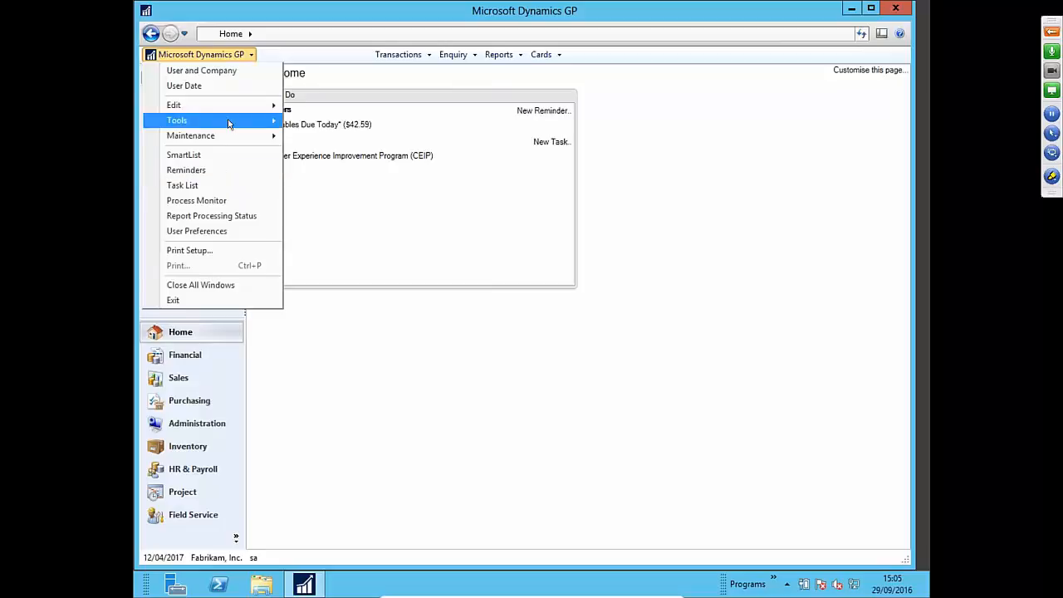
{"action": "mouse_move", "coordinate": [227, 120]}
{"action": "mouse_move", "coordinate": [349, 123]}
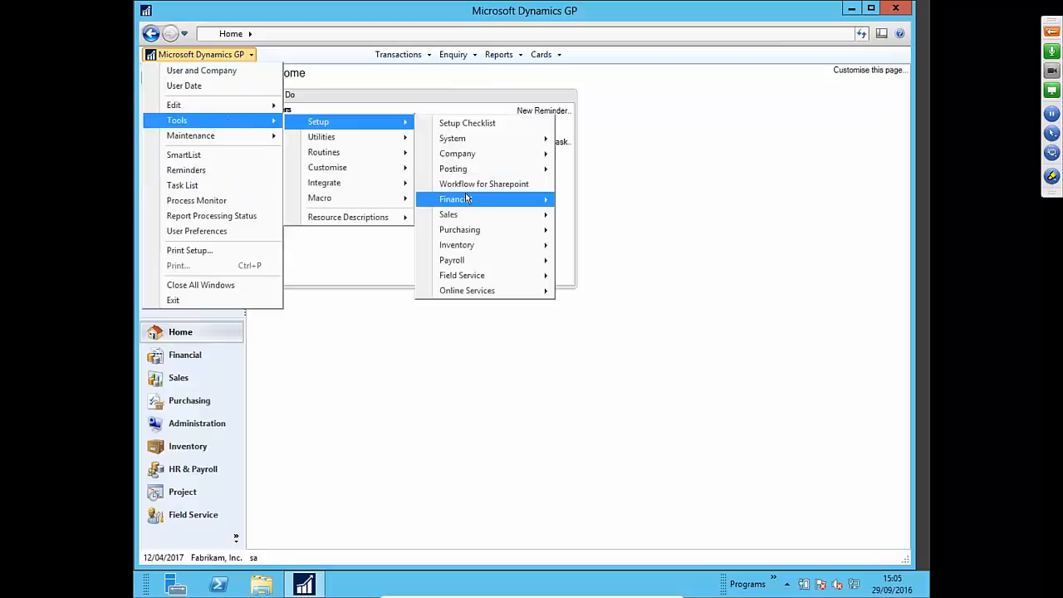
{"action": "mouse_move", "coordinate": [477, 156]}
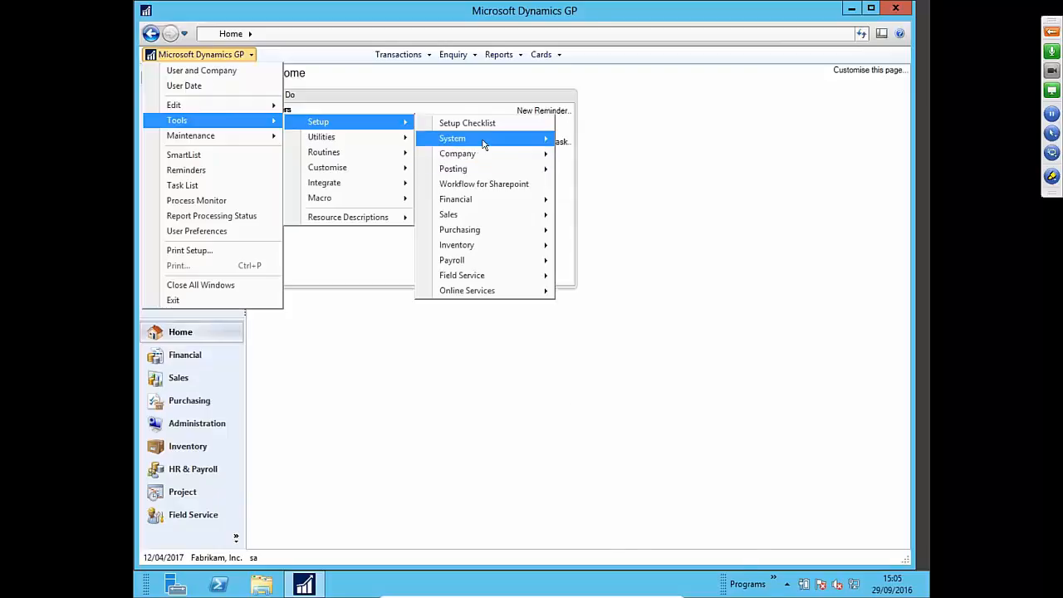
{"action": "mouse_move", "coordinate": [464, 138]}
{"action": "left_click", "coordinate": [781, 174]}
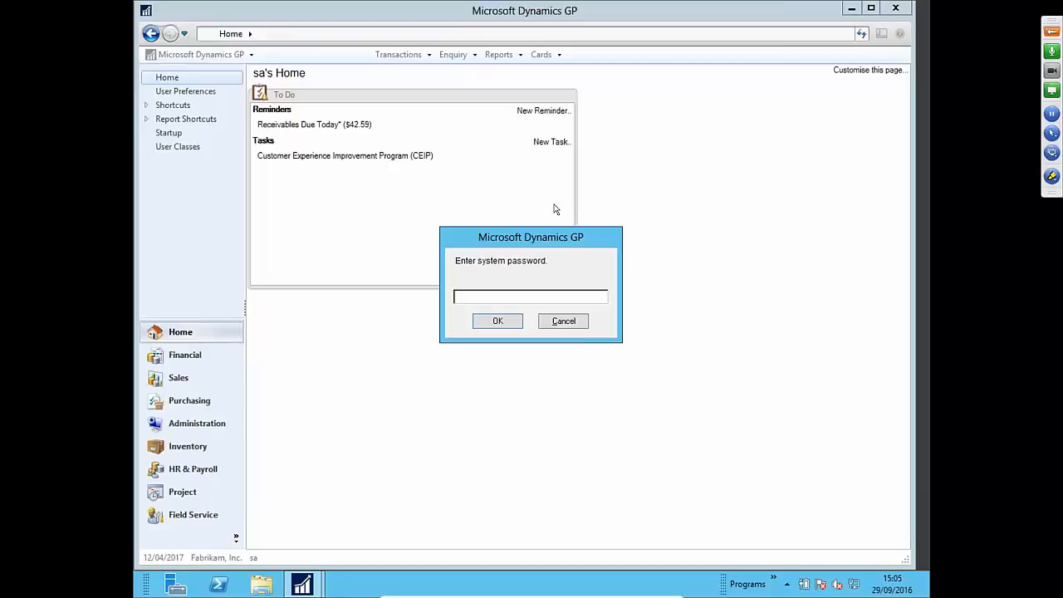
- Enter the system password, re-entering it correctly after the wrong-password rejection
{"action": "type", "text": "*****"}
{"action": "type", "text": "*****"}
{"action": "left_click", "coordinate": [498, 321]}
{"action": "type", "text": "**********"}
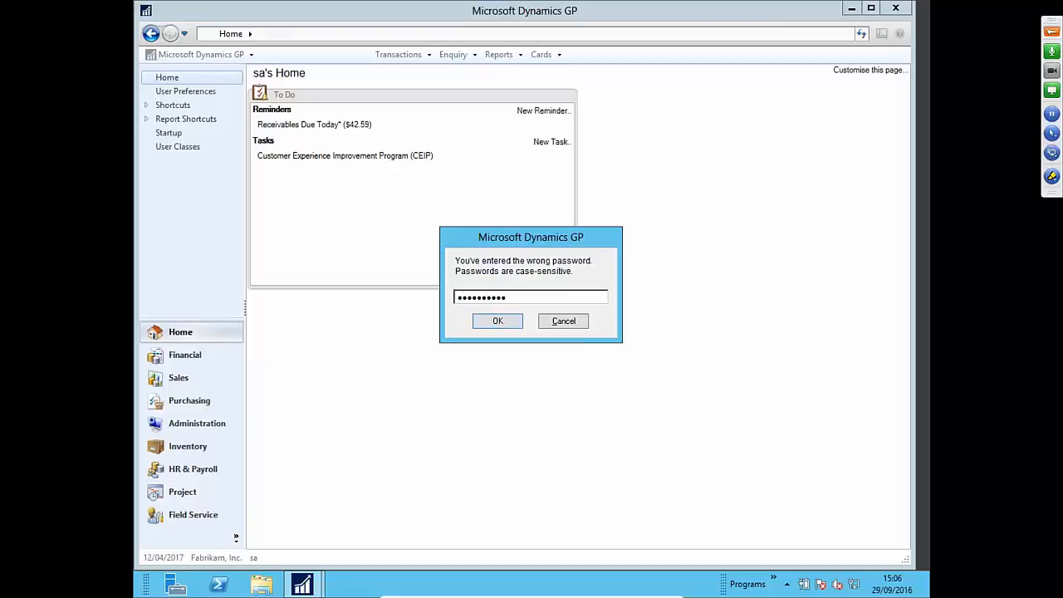
{"action": "key", "text": "Return"}
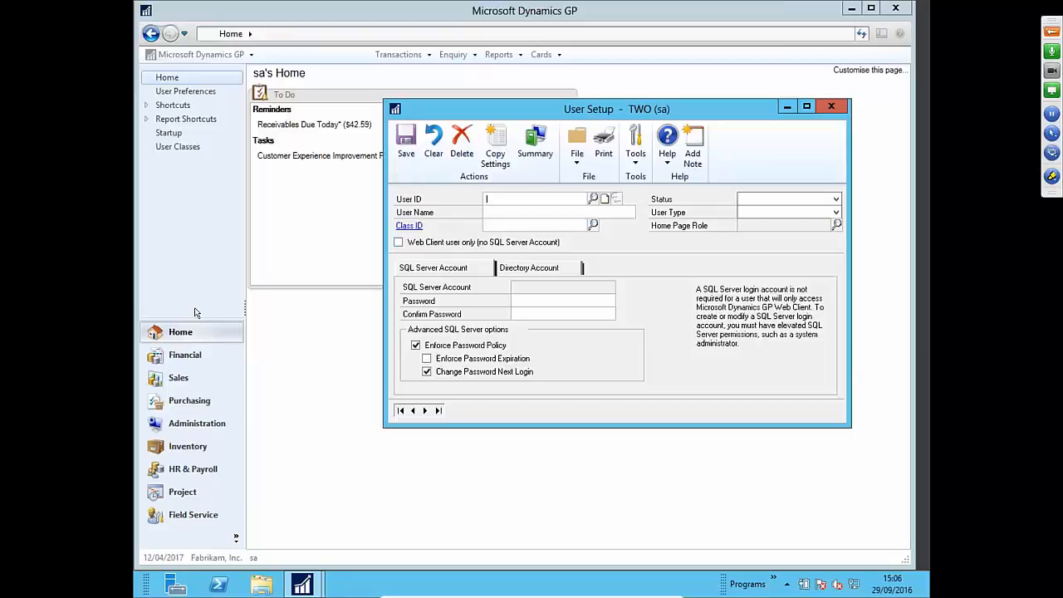
- Switch to the Administration area page and open User Setup from its System setup list
{"action": "left_click", "coordinate": [209, 426]}
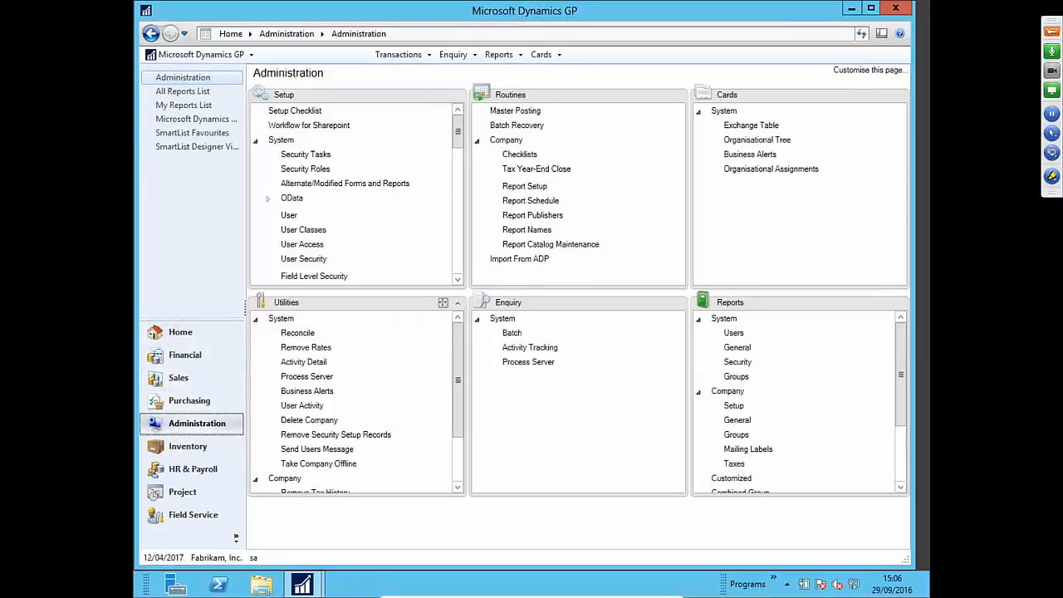
{"action": "mouse_move", "coordinate": [457, 133]}
{"action": "left_mouse_down"}
{"action": "mouse_move", "coordinate": [456, 154]}
{"action": "mouse_move", "coordinate": [456, 137]}
{"action": "left_mouse_up"}
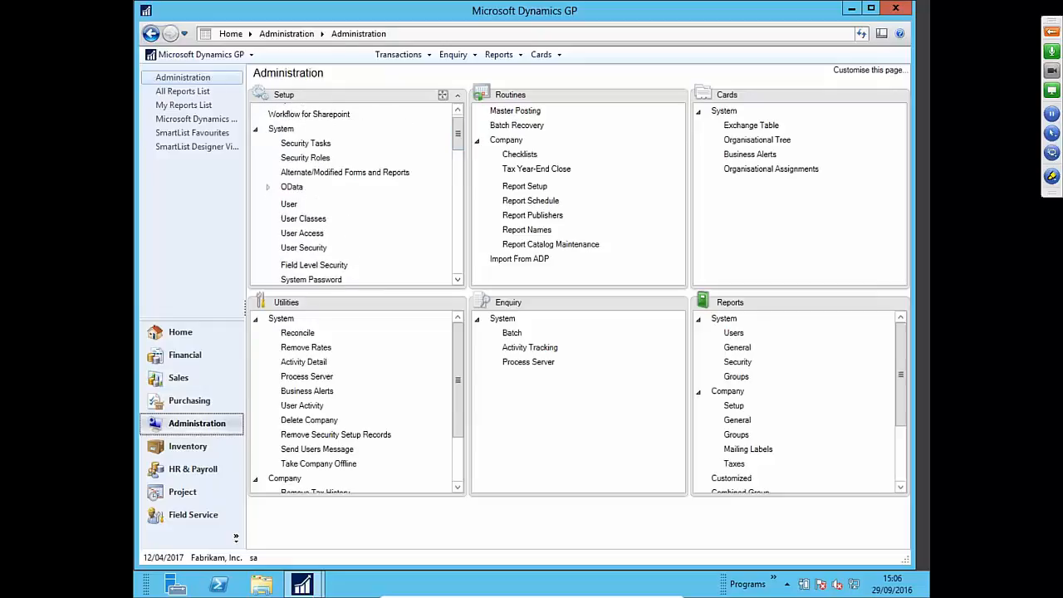
{"action": "left_click", "coordinate": [288, 205]}
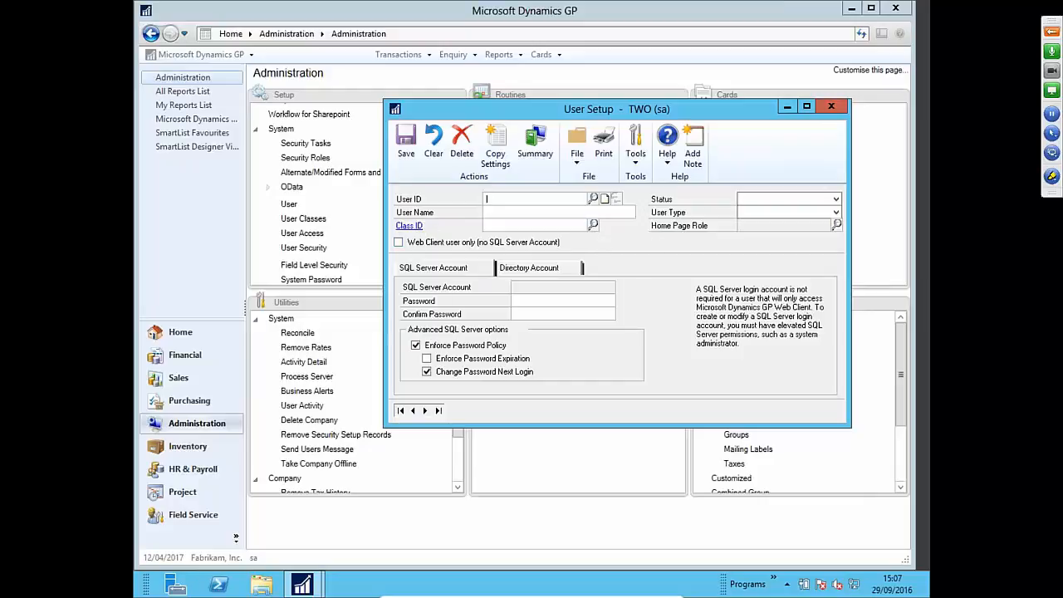
- Set the new user's Status to Active, leaving User Type unselected
{"action": "left_click", "coordinate": [772, 203]}
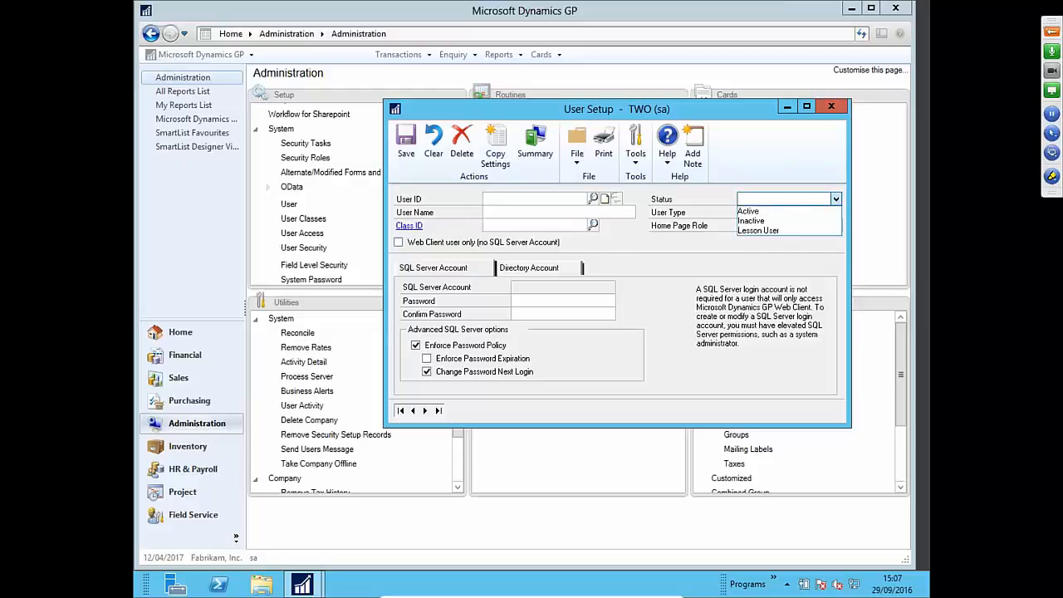
{"action": "left_click", "coordinate": [797, 211]}
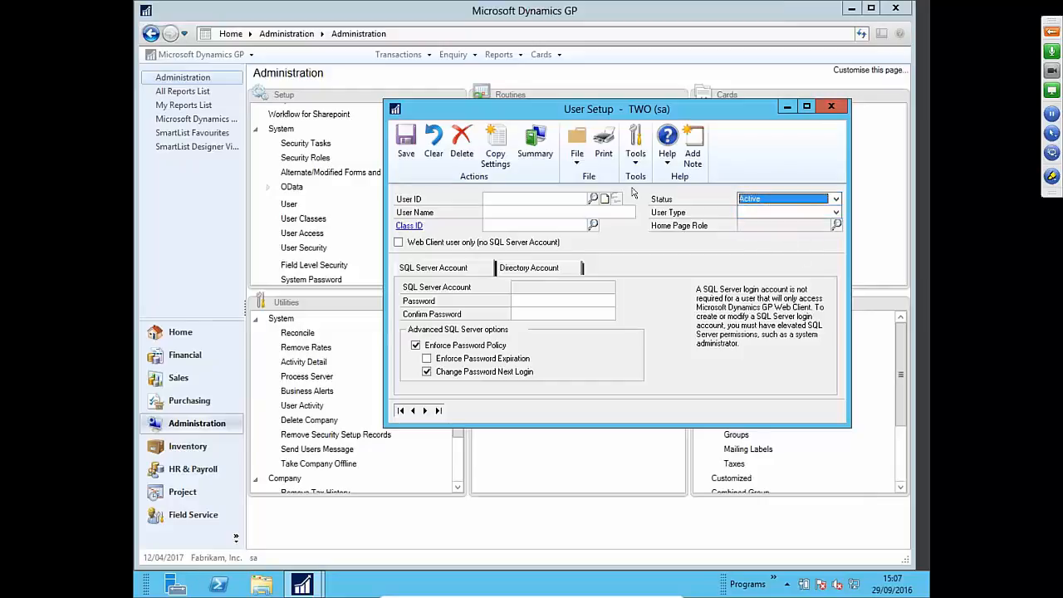
{"action": "left_click", "coordinate": [795, 215]}
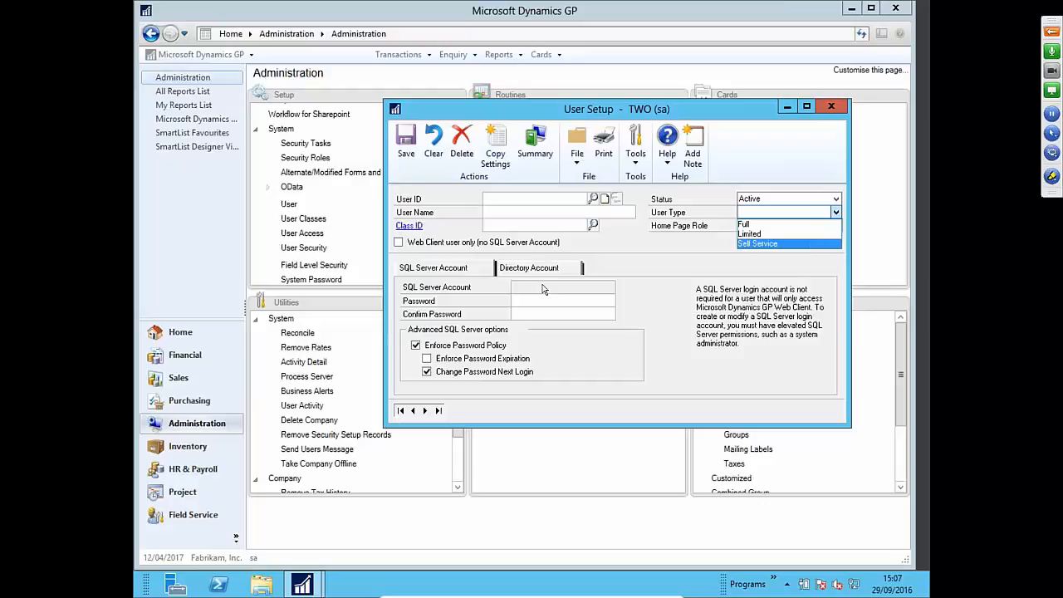
{"action": "left_click", "coordinate": [615, 290]}
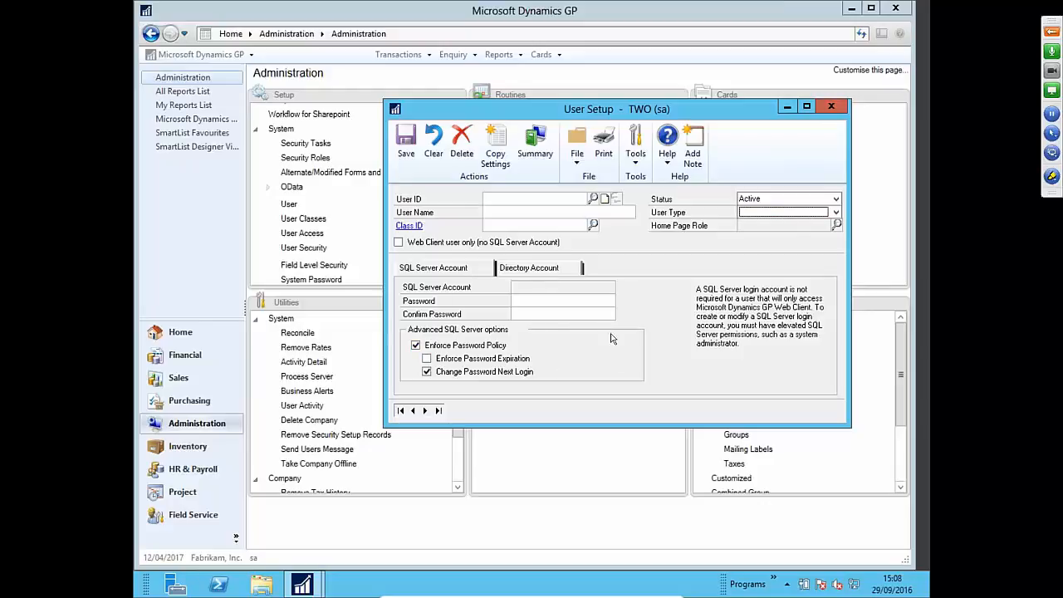
{"action": "left_click", "coordinate": [567, 301]}
{"action": "left_click", "coordinate": [579, 310]}
{"action": "left_click", "coordinate": [517, 269]}
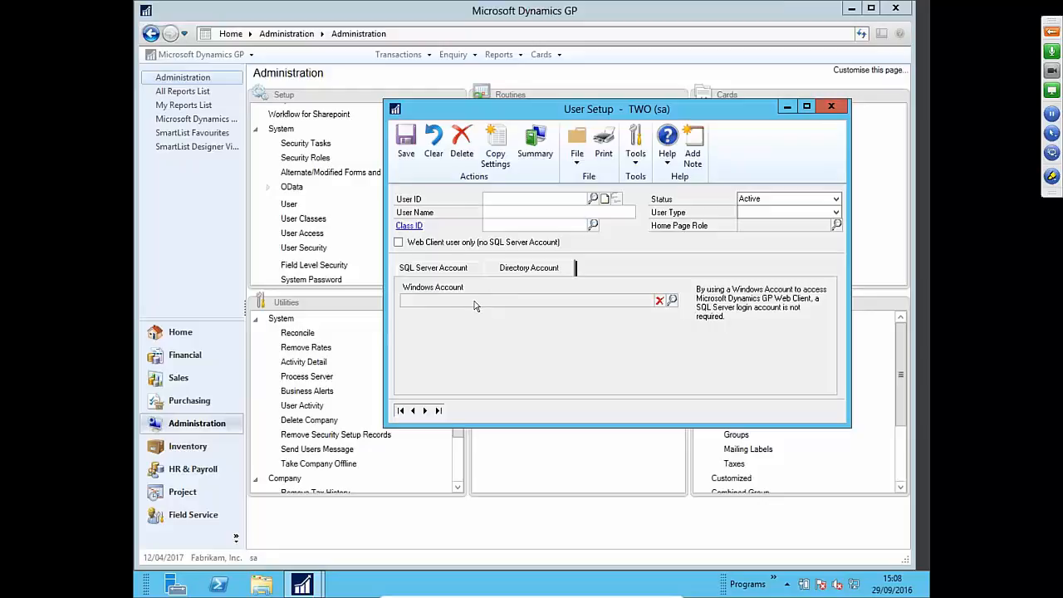
{"action": "left_click", "coordinate": [438, 269]}
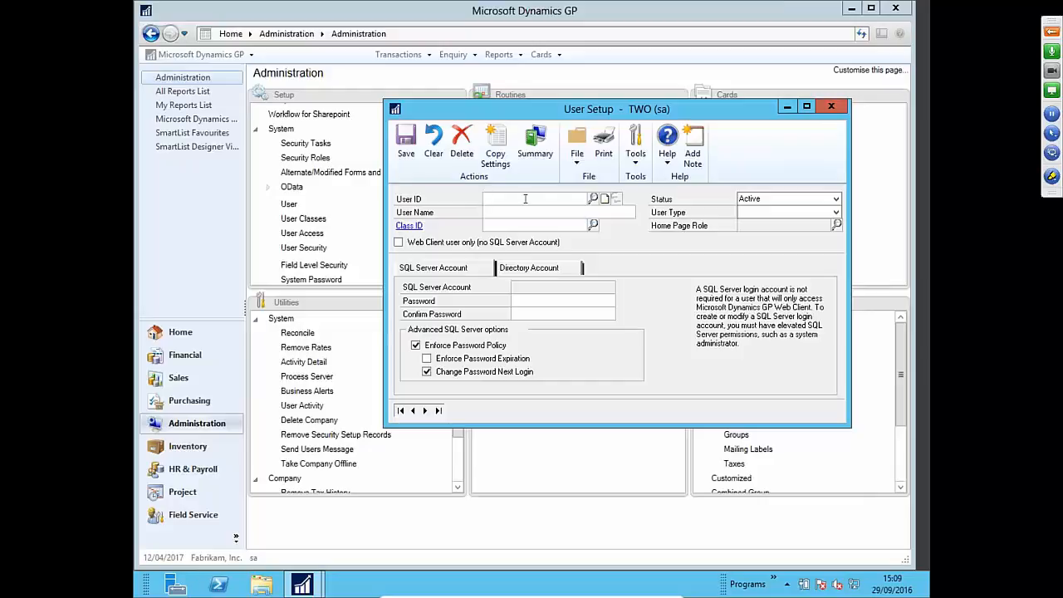
- Browse existing users in the User ID lookup without choosing one, then enter the new user's ID
{"action": "left_click", "coordinate": [594, 201]}
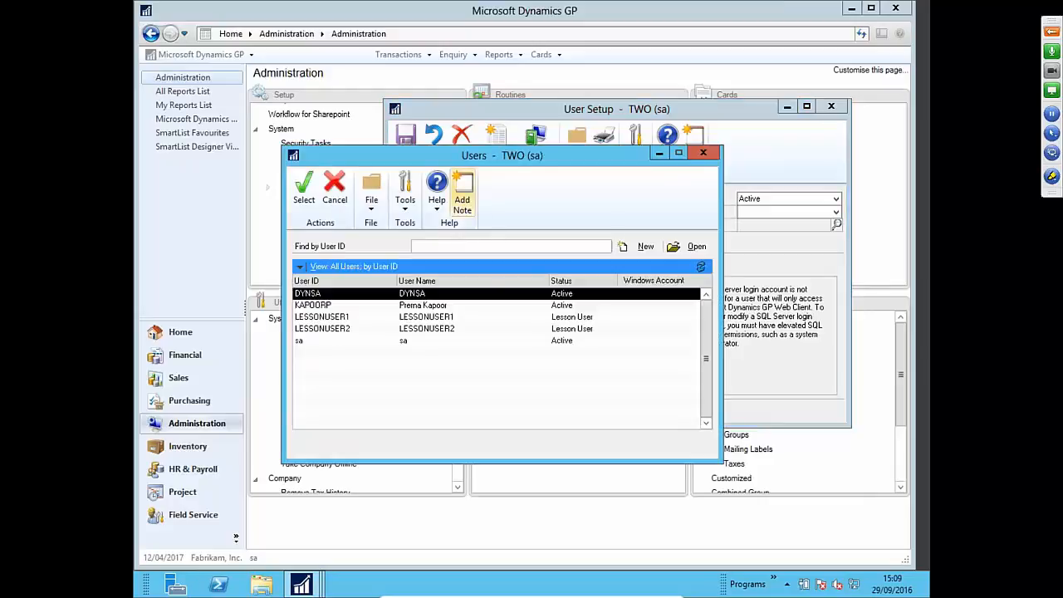
{"action": "left_click", "coordinate": [525, 308]}
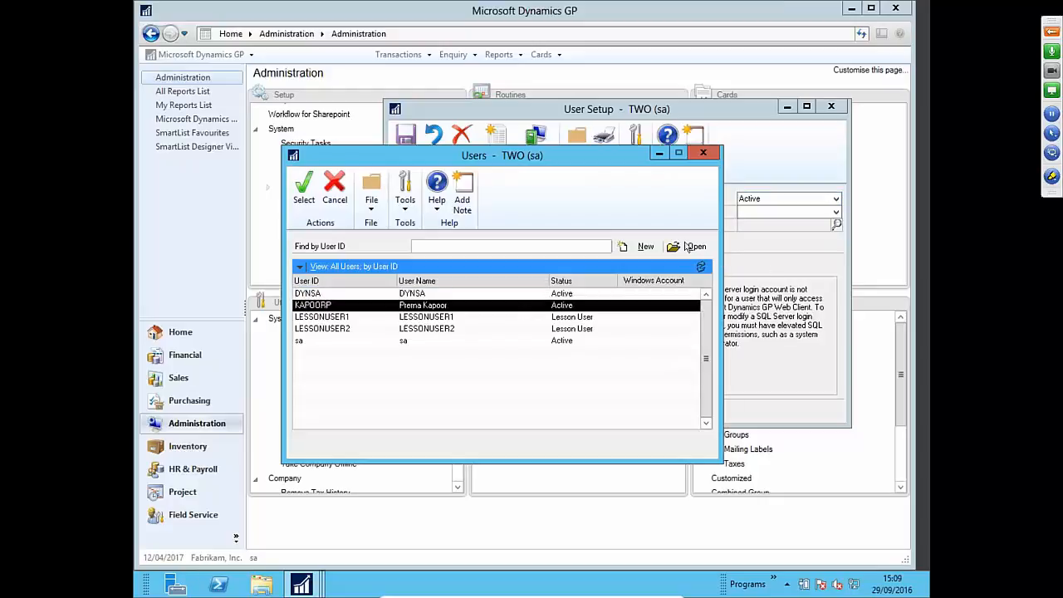
{"action": "left_click", "coordinate": [704, 155]}
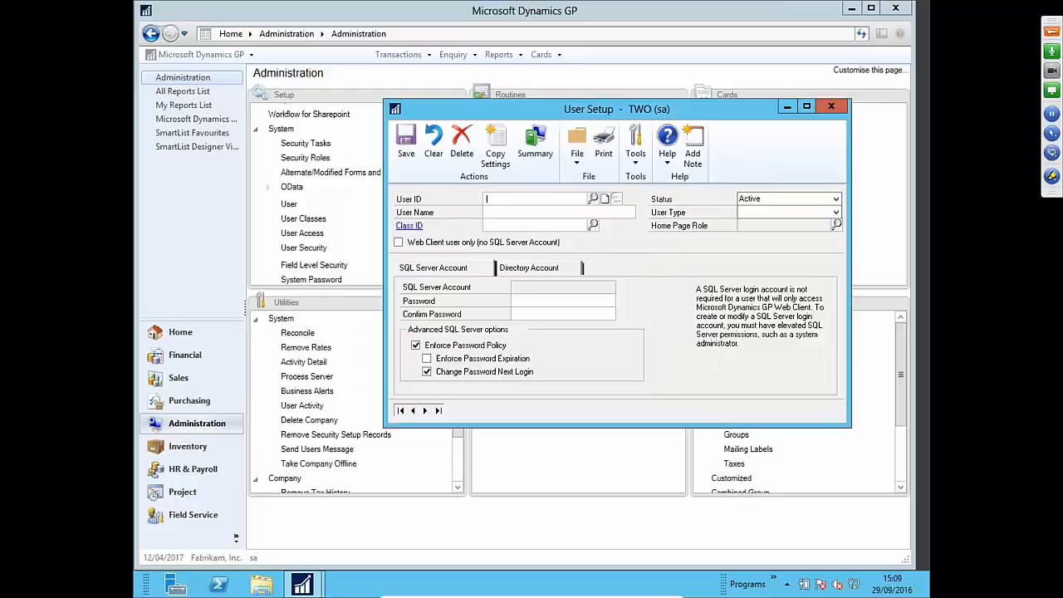
{"action": "type", "text": "BLOGGJ"}
{"action": "key", "text": "BackSpace"}
{"action": "type", "text": "SJ"}
{"action": "key", "text": "Tab"}
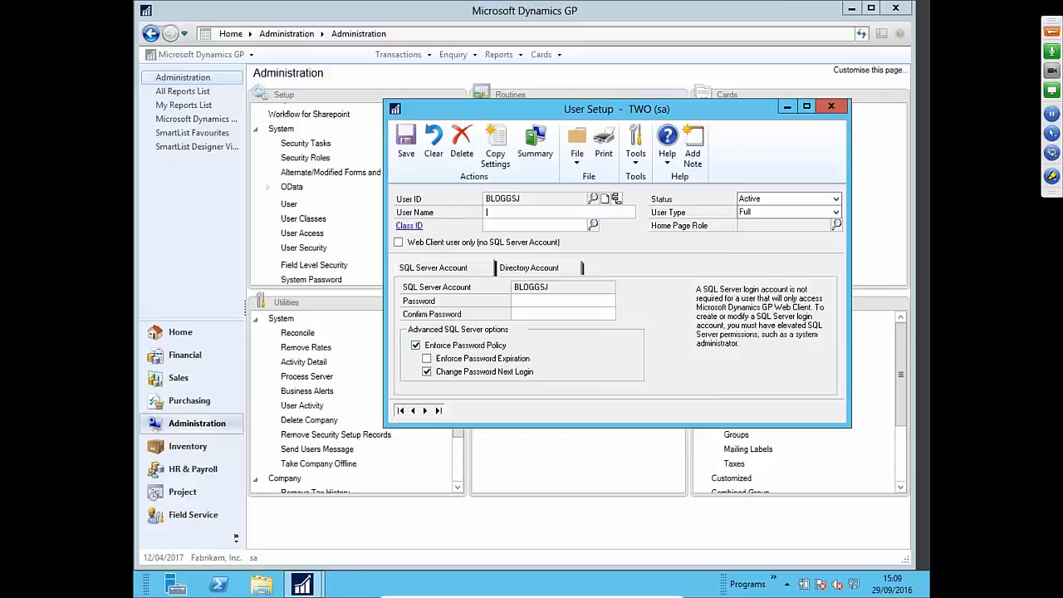
- Enter the new user's full name in capitals and a login password
{"action": "type", "text": "Joe"}
{"action": "key", "text": "BackSpace"}
{"action": "key", "text": "BackSpace"}
{"action": "type", "text": "E"}
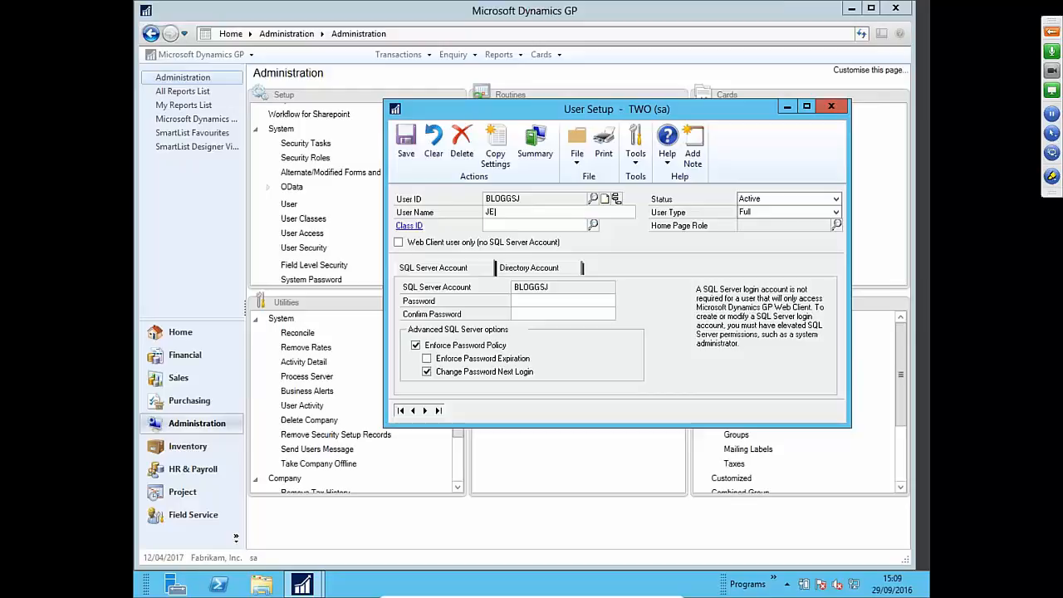
{"action": "key", "text": "BackSpace"}
{"action": "type", "text": "OE BLOGGS"}
{"action": "left_click", "coordinate": [541, 300]}
{"action": "type", "text": "••••••••••"}
{"action": "key", "text": "Tab"}
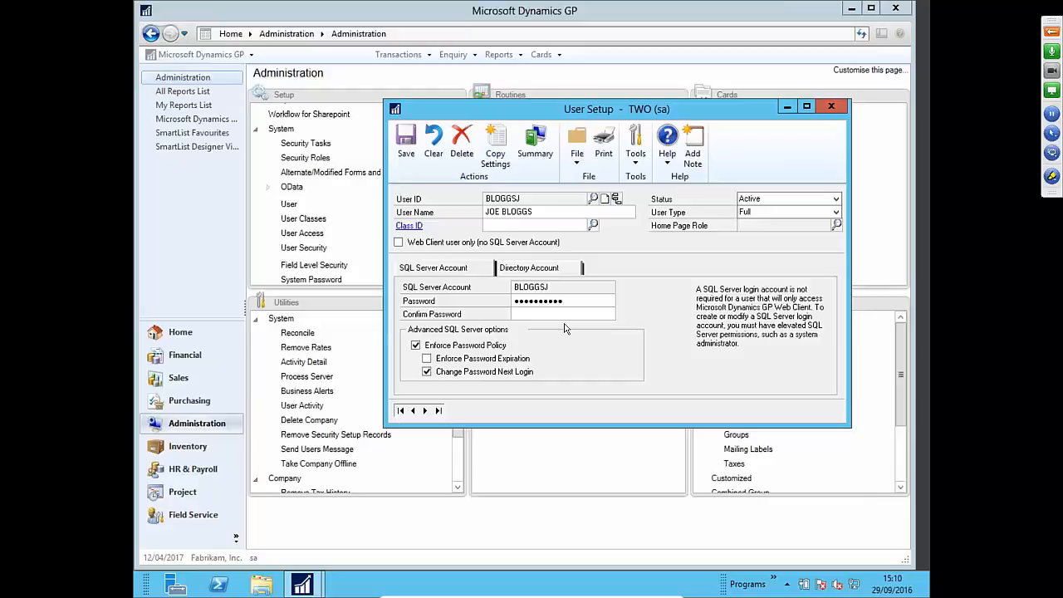
{"action": "type", "text": "••••••••••"}
- Save the new user and reload its record from the User ID lookup
{"action": "left_click", "coordinate": [407, 156]}
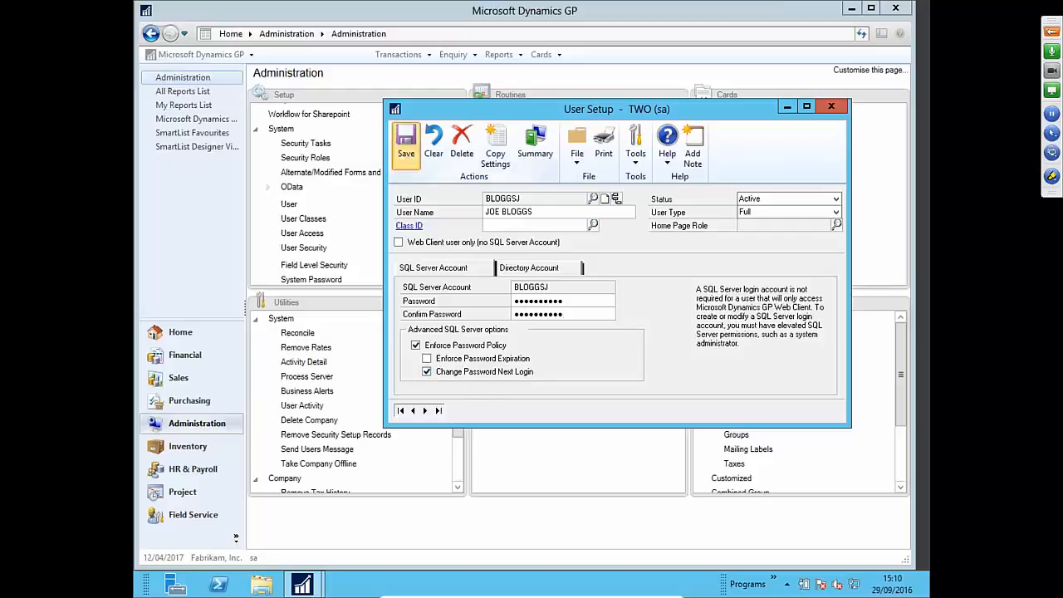
{"action": "left_click", "coordinate": [593, 200]}
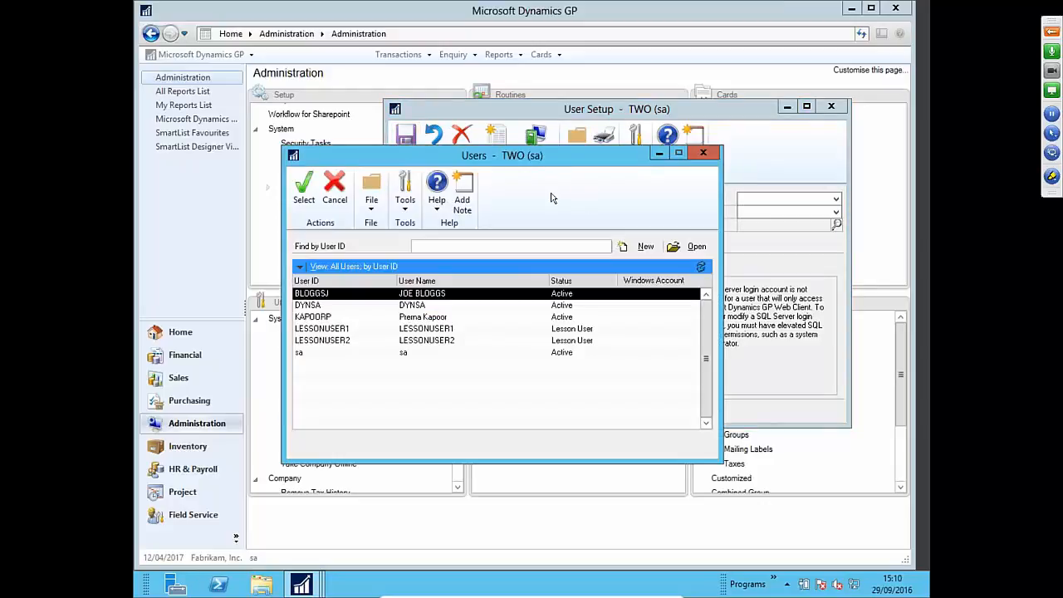
{"action": "double_click", "coordinate": [432, 295]}
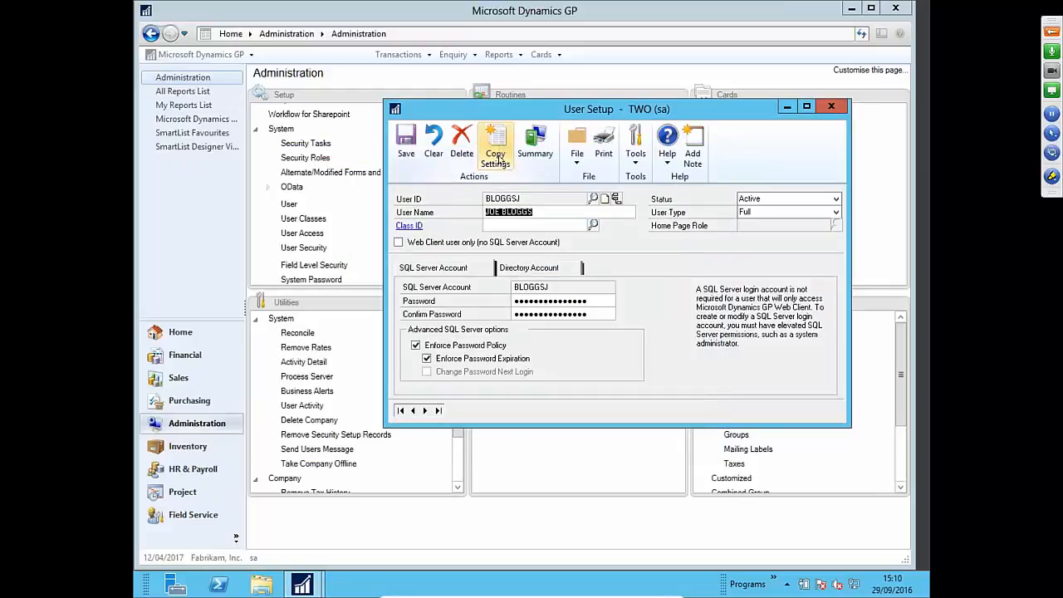
- Copy security settings from an existing user onto the new user
{"action": "left_click", "coordinate": [494, 153]}
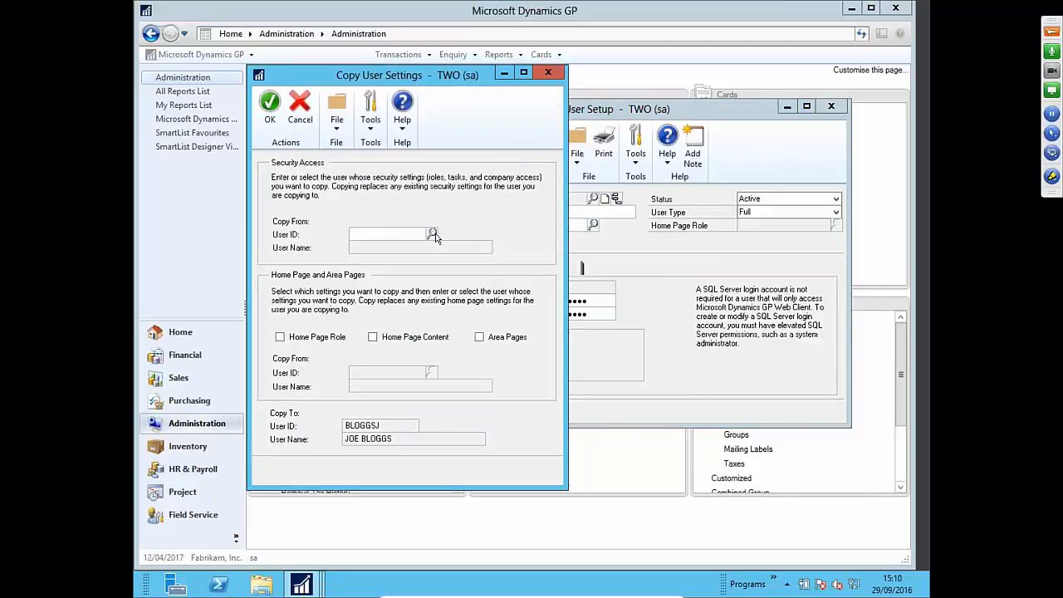
{"action": "left_click", "coordinate": [432, 235]}
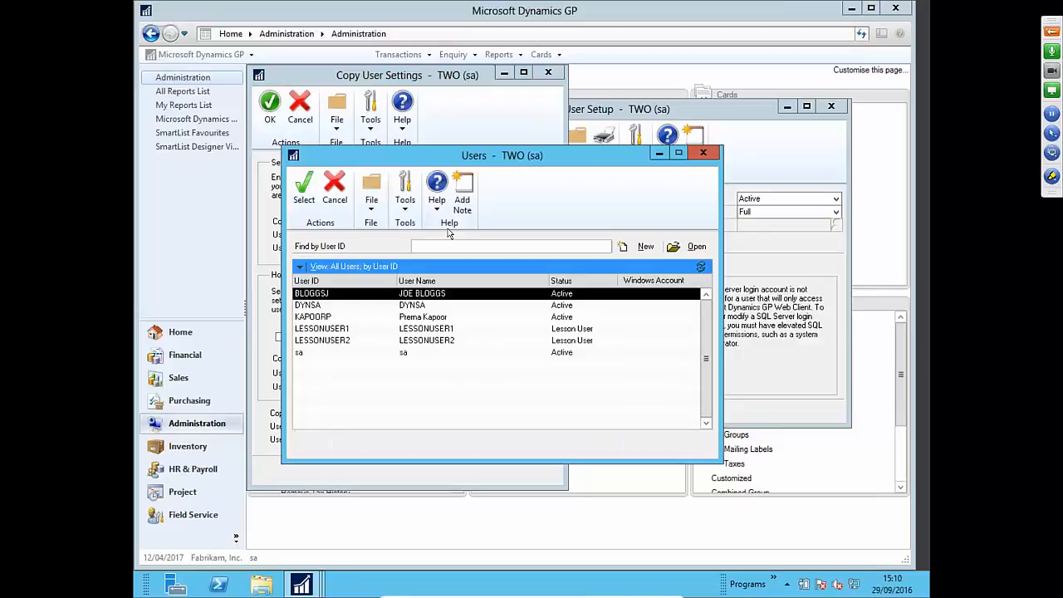
{"action": "left_click", "coordinate": [426, 317]}
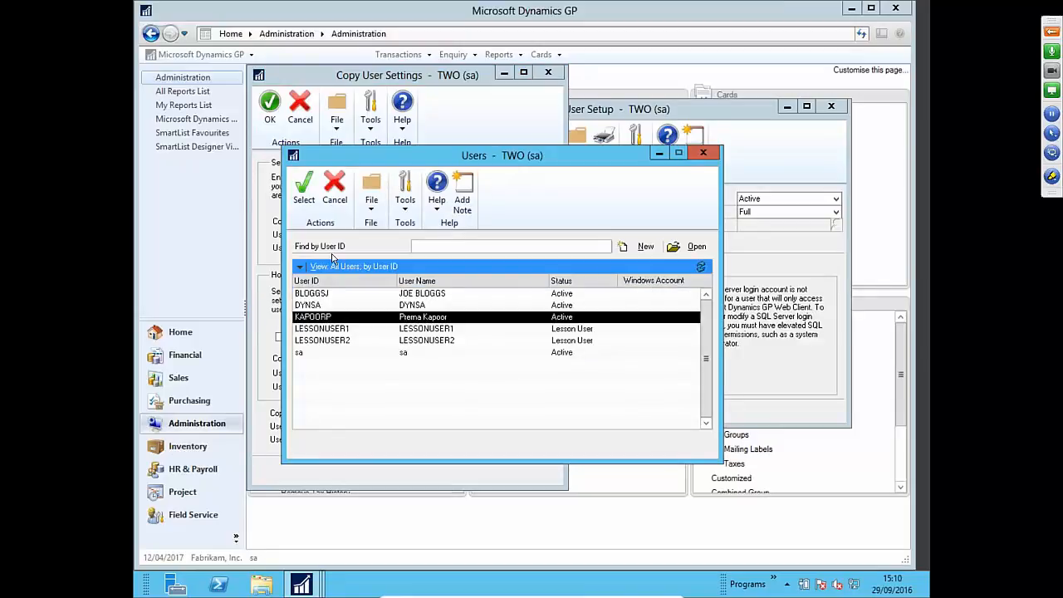
{"action": "left_click", "coordinate": [304, 199]}
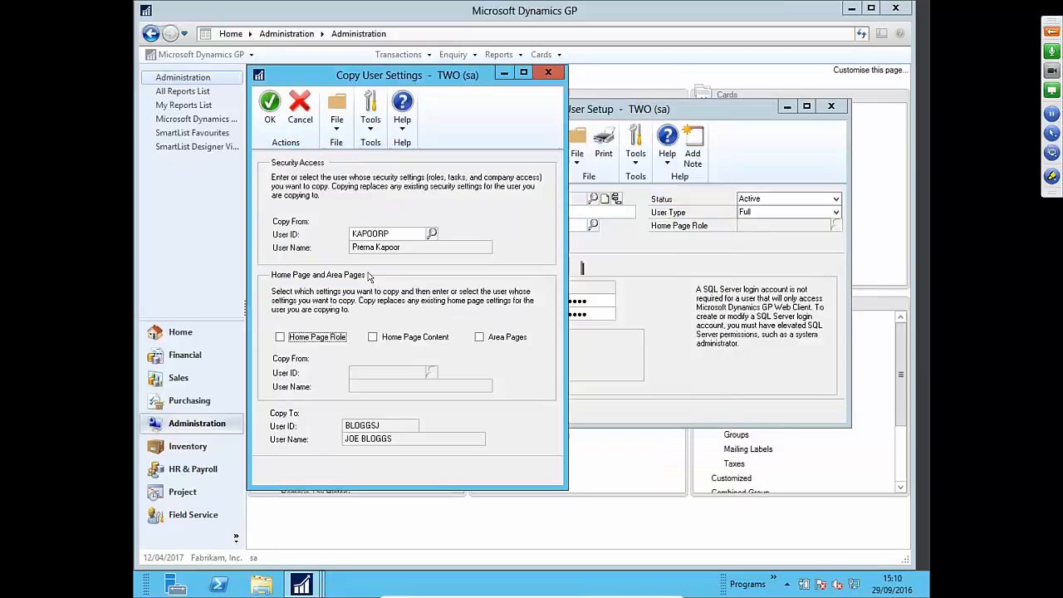
{"action": "left_click", "coordinate": [272, 106]}
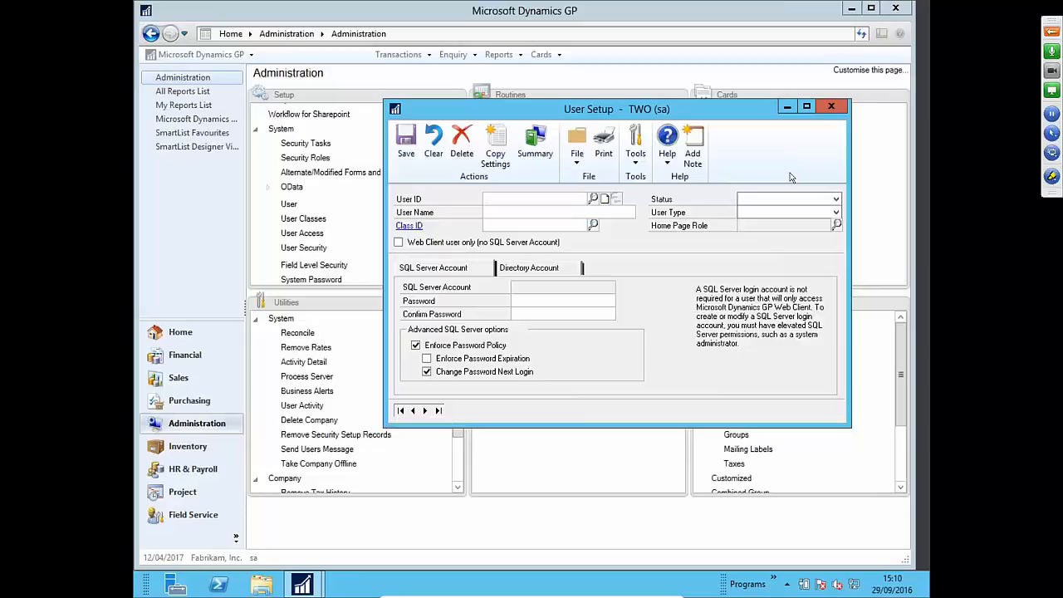
- Close User Setup and open User Access Setup, supplying the system password
{"action": "left_click", "coordinate": [831, 108]}
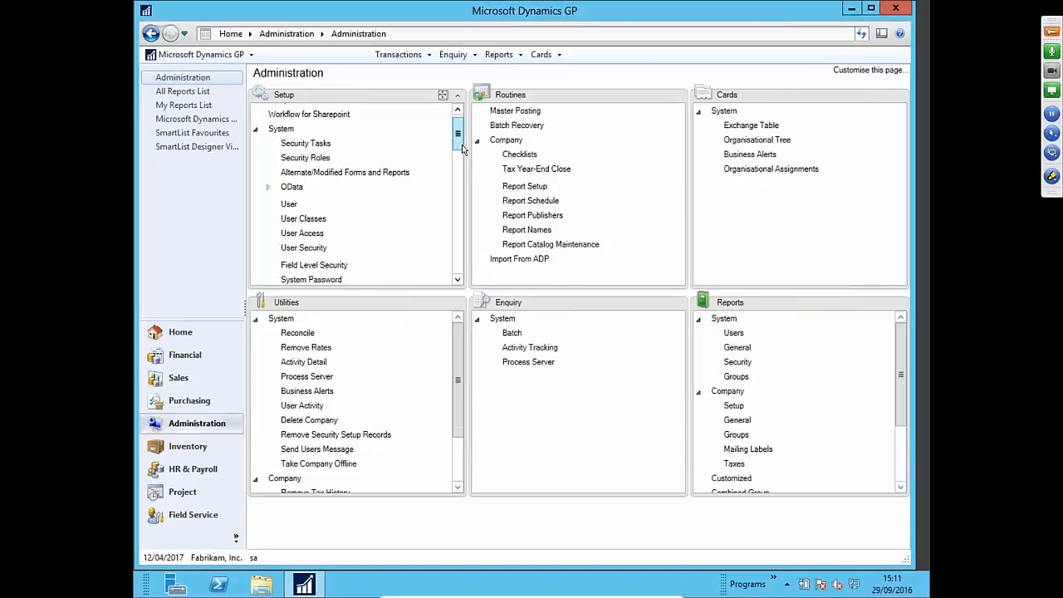
{"action": "scroll", "coordinate": [462, 144], "scroll_direction": "down", "scroll_amount": 1}
{"action": "scroll", "coordinate": [461, 166], "scroll_direction": "down", "scroll_amount": 3}
{"action": "scroll", "coordinate": [461, 166], "scroll_direction": "up", "scroll_amount": 4}
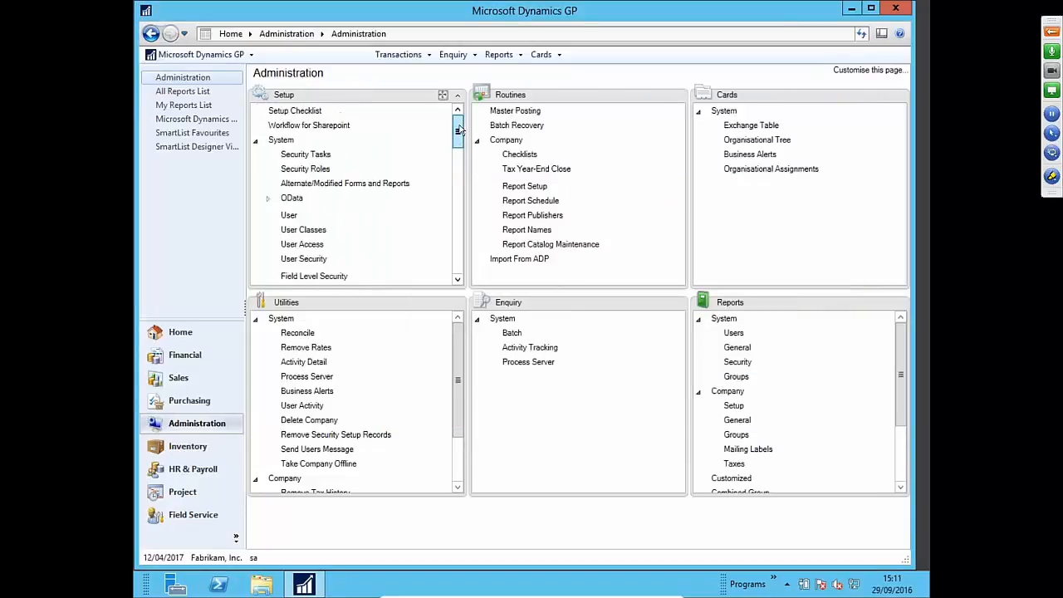
{"action": "left_click", "coordinate": [306, 245]}
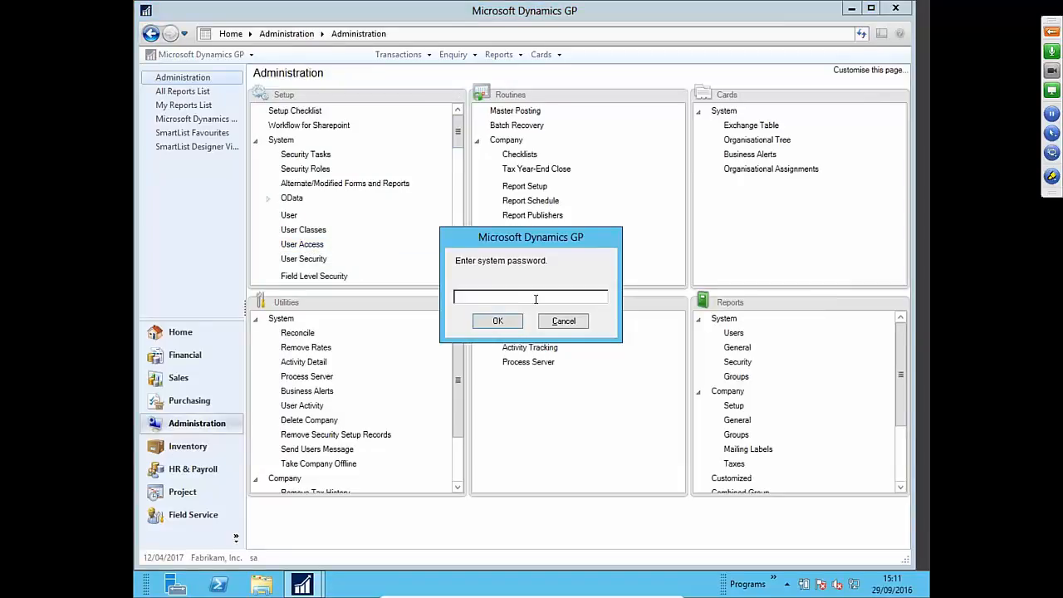
{"action": "type", "text": "••••••••••"}
{"action": "key", "text": "Return"}
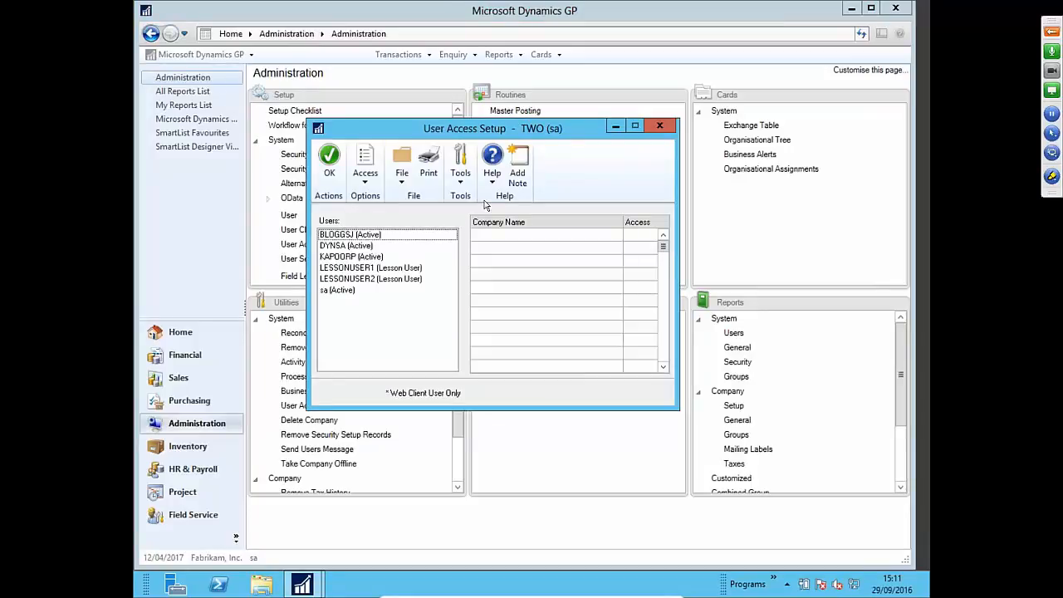
- Review other users' company access, then reselect the new user and accept its Fabrikam, Inc. access
{"action": "left_click", "coordinate": [425, 235]}
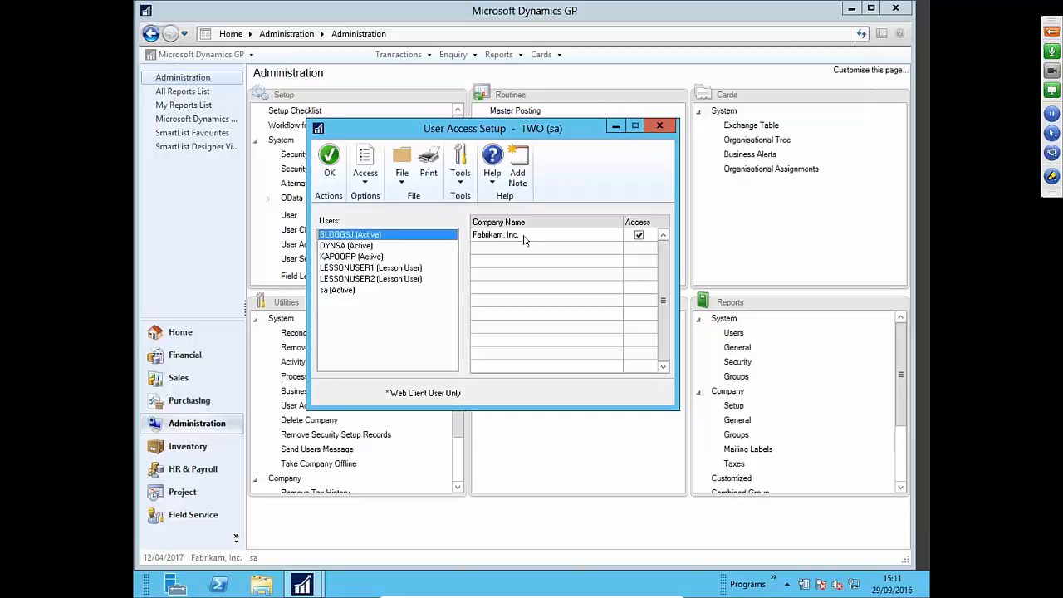
{"action": "left_click", "coordinate": [390, 257]}
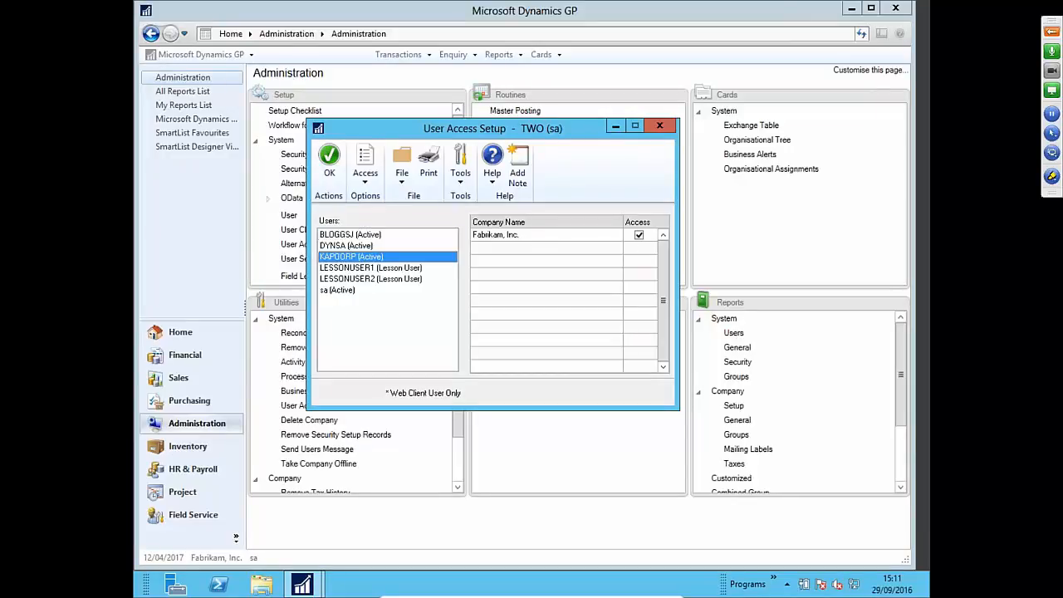
{"action": "left_click", "coordinate": [383, 236]}
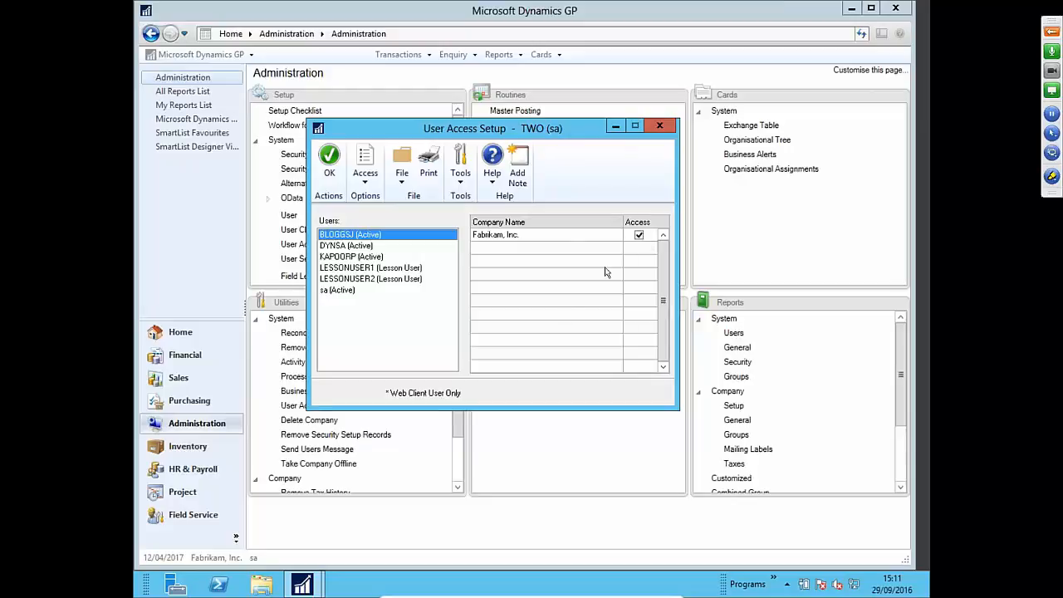
{"action": "left_click", "coordinate": [384, 268]}
{"action": "left_click", "coordinate": [531, 334]}
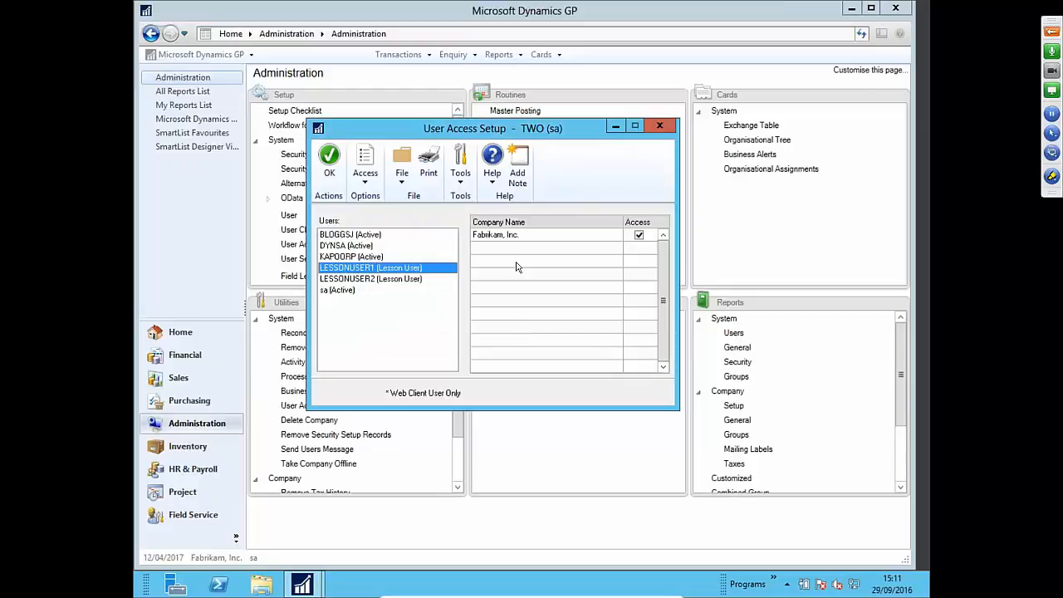
{"action": "left_click", "coordinate": [409, 235]}
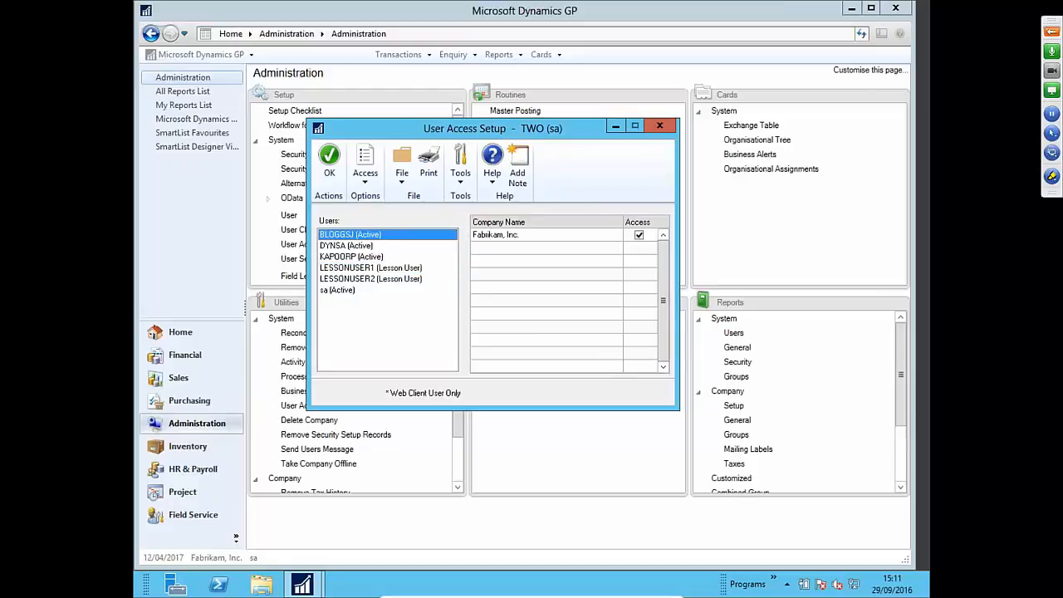
{"action": "left_click", "coordinate": [329, 174]}
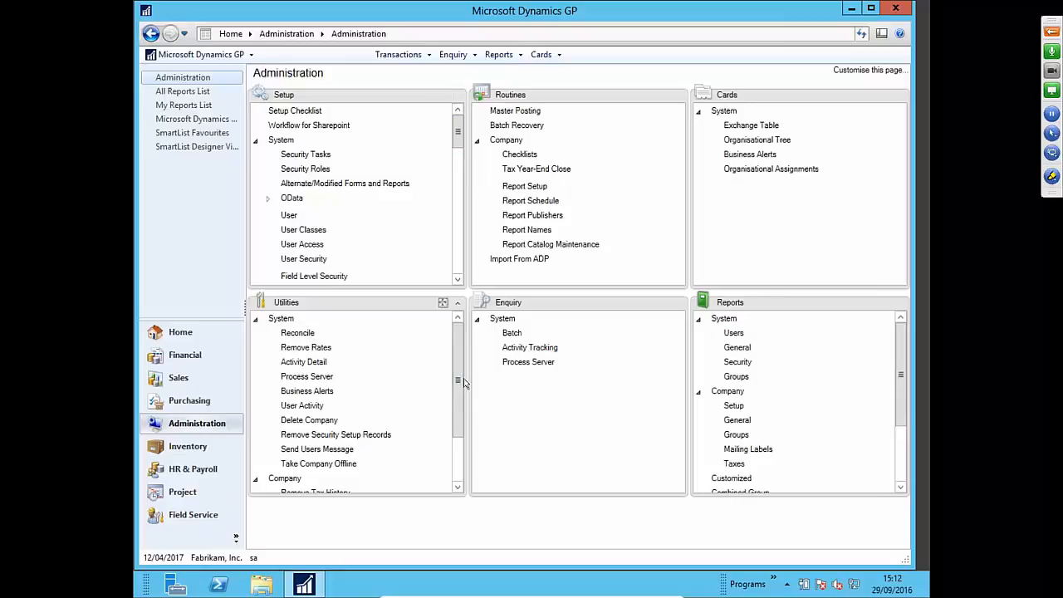
- Scroll down the Administration page
{"action": "scroll", "coordinate": [458, 383], "scroll_direction": "down", "scroll_amount": 1}
{"action": "left_click", "coordinate": [330, 428]}
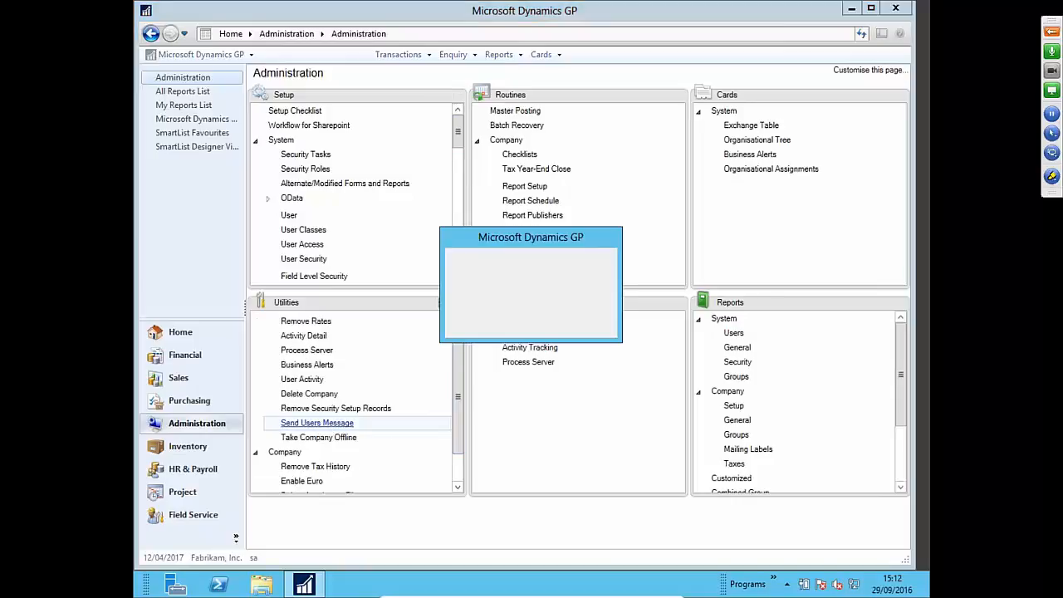
{"action": "type", "text": "***********"}
{"action": "key", "text": "Return"}
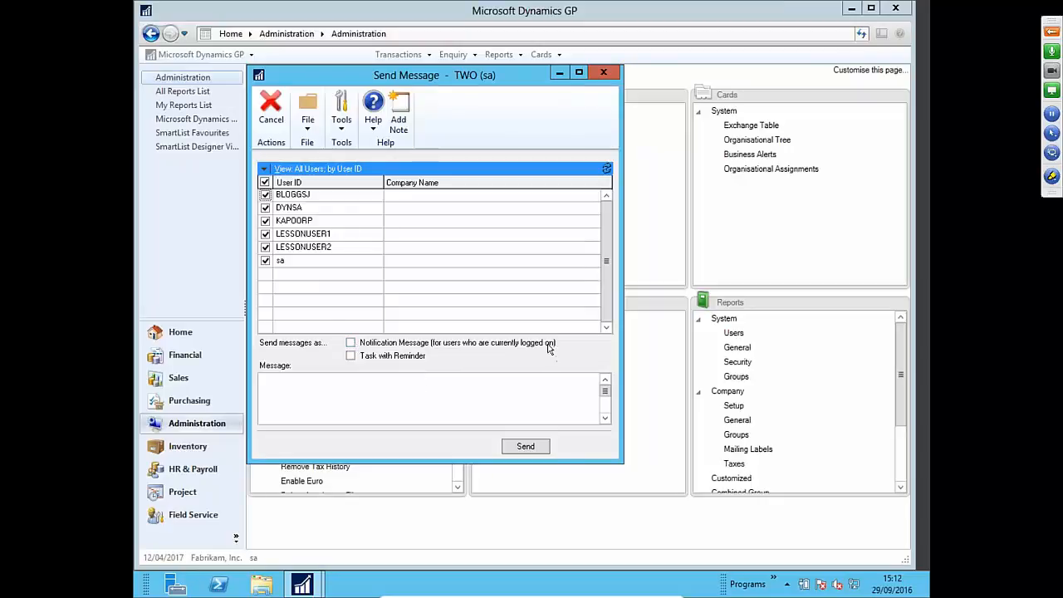
{"action": "left_click", "coordinate": [351, 343]}
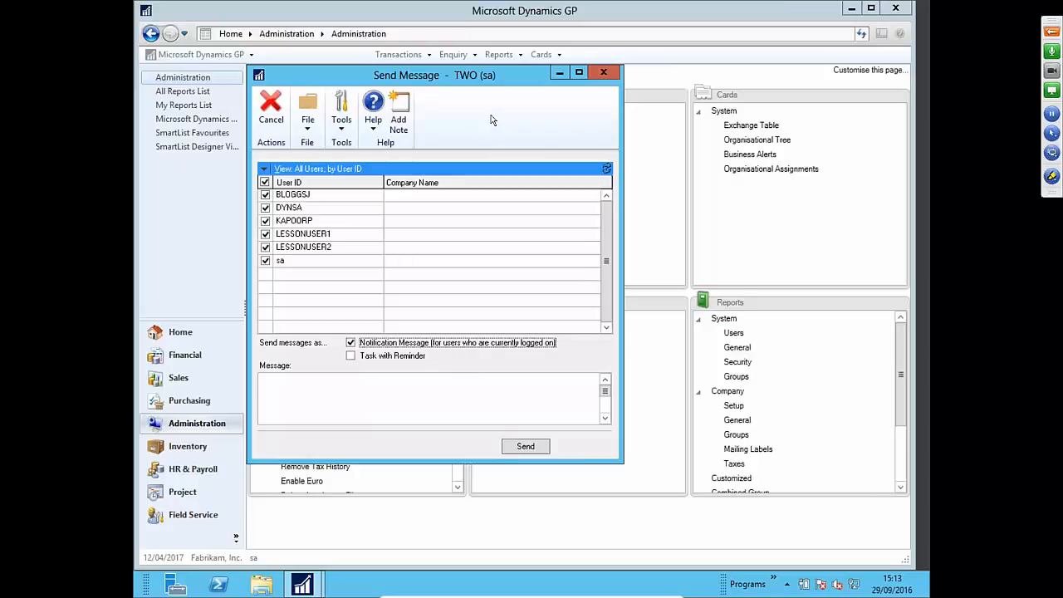
{"action": "left_click", "coordinate": [603, 72]}
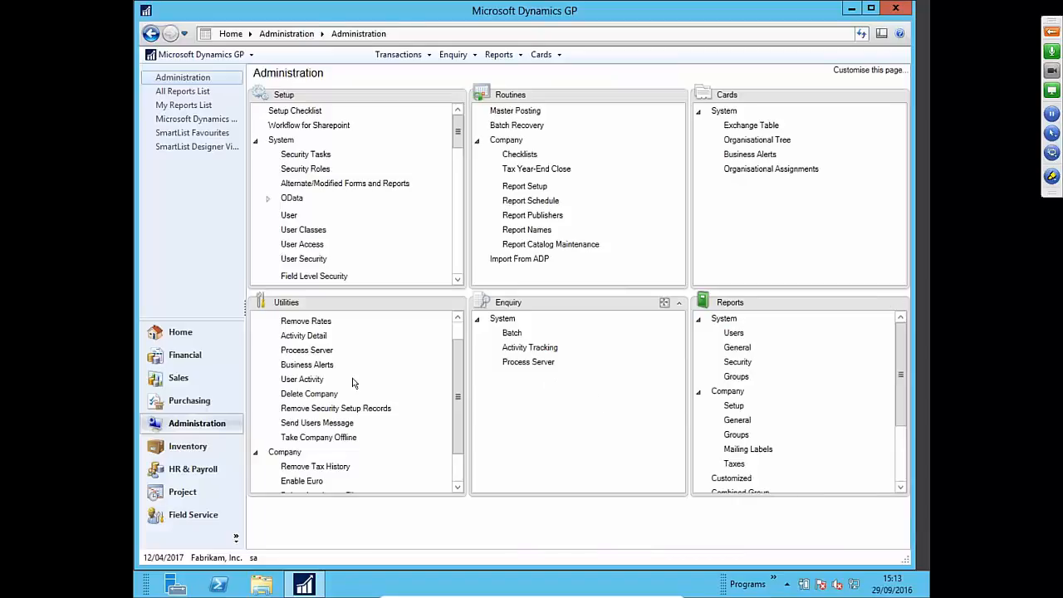
{"action": "left_click", "coordinate": [305, 380]}
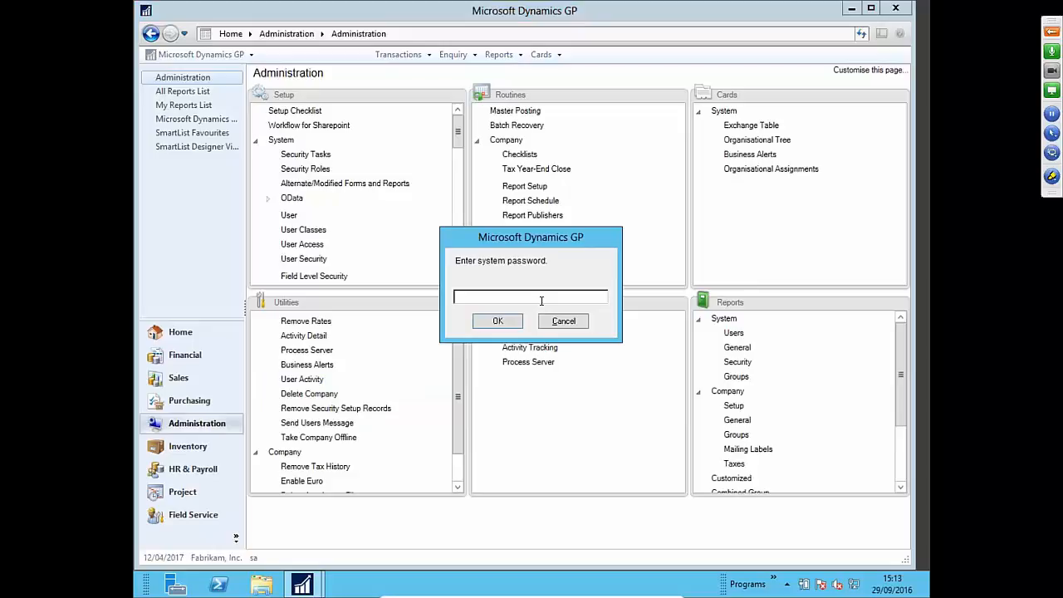
{"action": "type", "text": "********"}
{"action": "key", "text": "Return"}
{"action": "type", "text": "**********"}
{"action": "key", "text": "Return"}
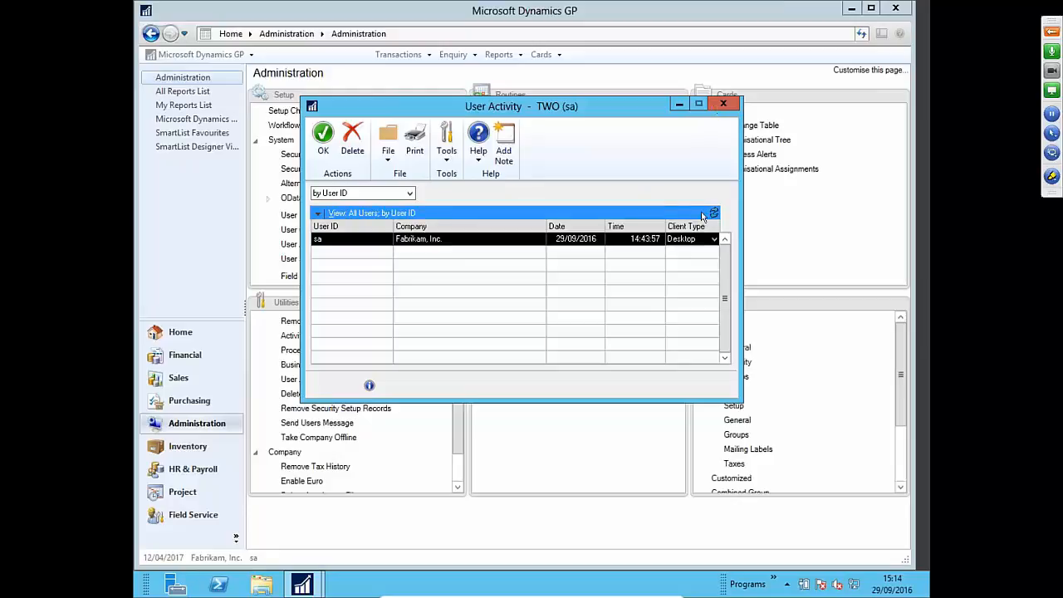
{"action": "left_click", "coordinate": [724, 104]}
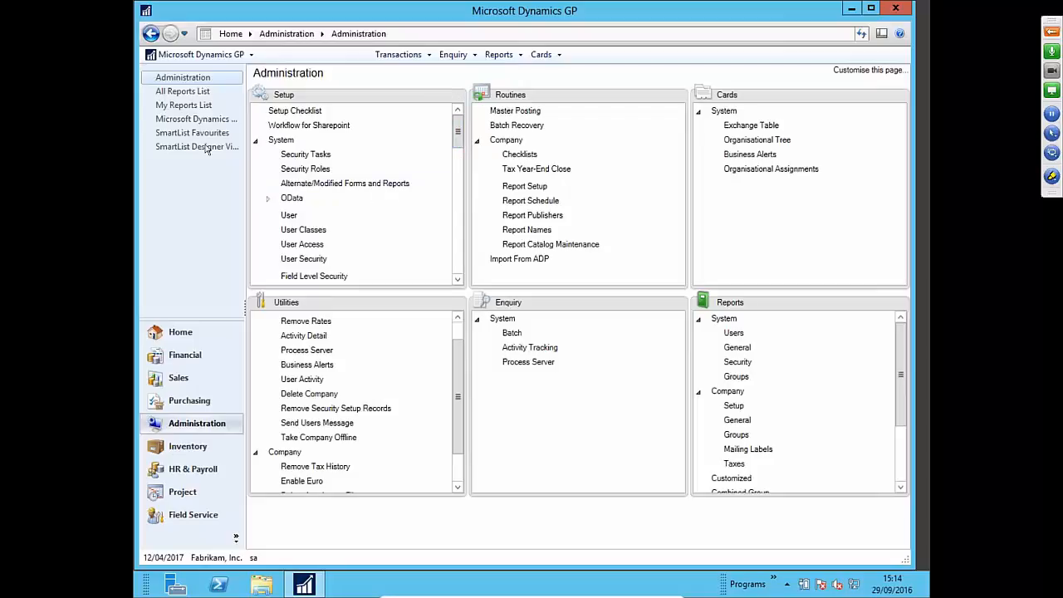
{"action": "left_click", "coordinate": [227, 59]}
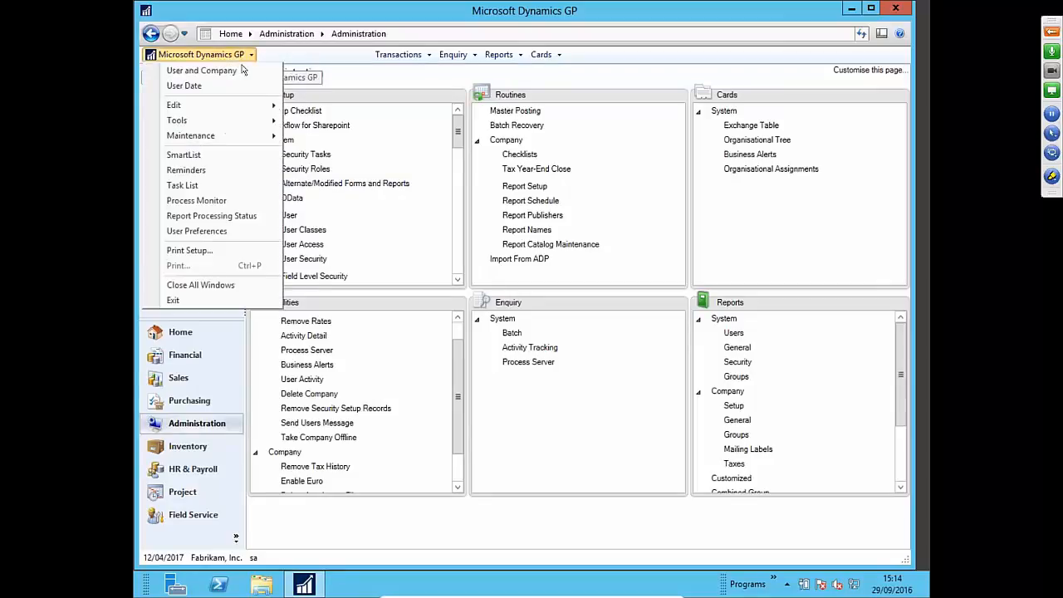
{"action": "left_click", "coordinate": [226, 231]}
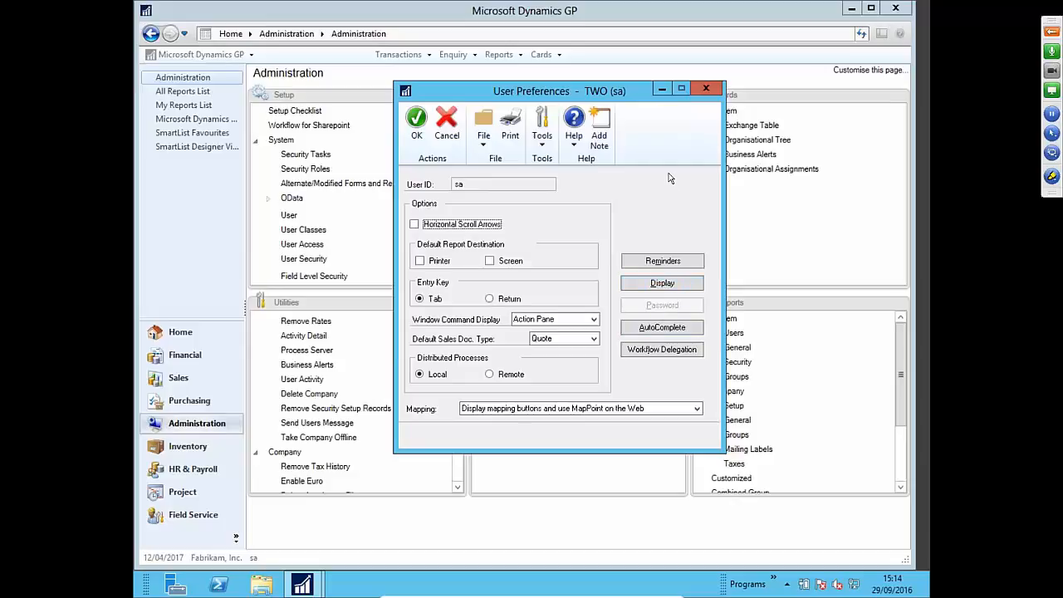
{"action": "left_click", "coordinate": [705, 88]}
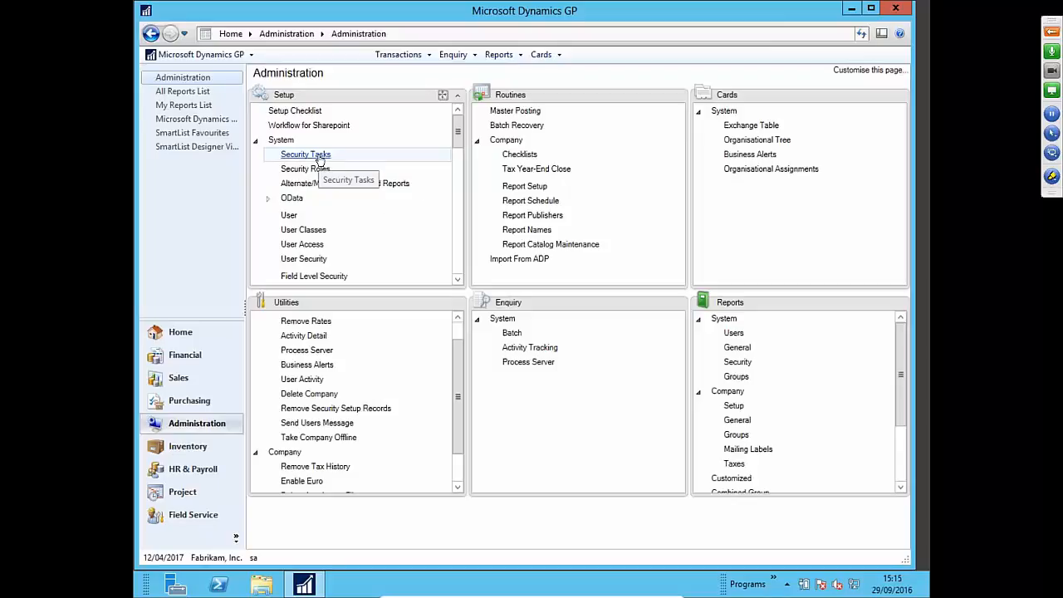
- Open Security Task Setup, supplying the system password
{"action": "left_click", "coordinate": [320, 160]}
{"action": "type", "text": "••••••••••"}
{"action": "key", "text": "Return"}
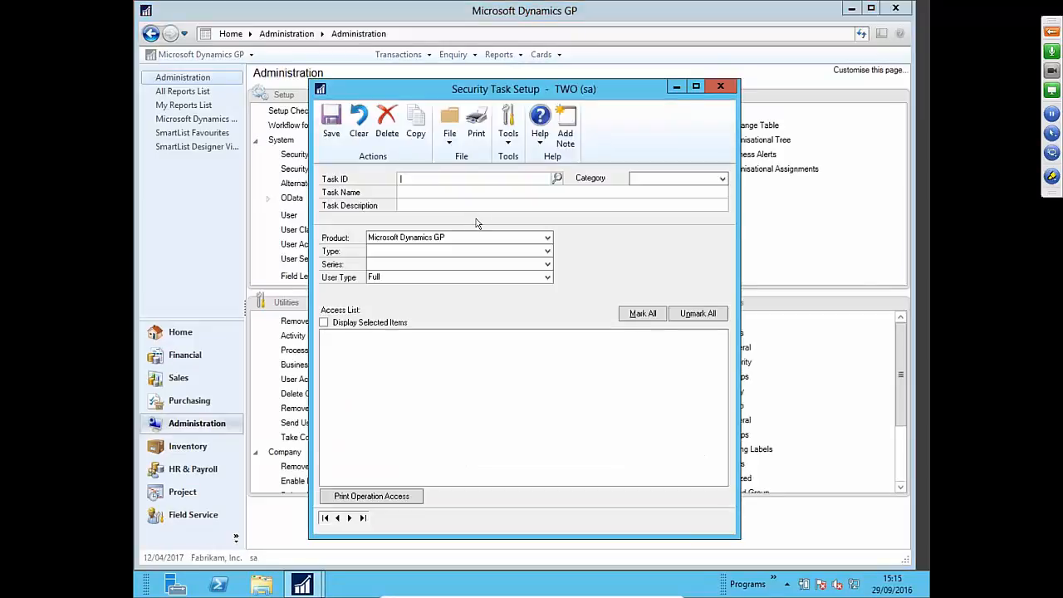
- Search the task lookup for 'card' and load task CARD_0201*, Maintain customers and addresses
{"action": "left_click", "coordinate": [555, 178]}
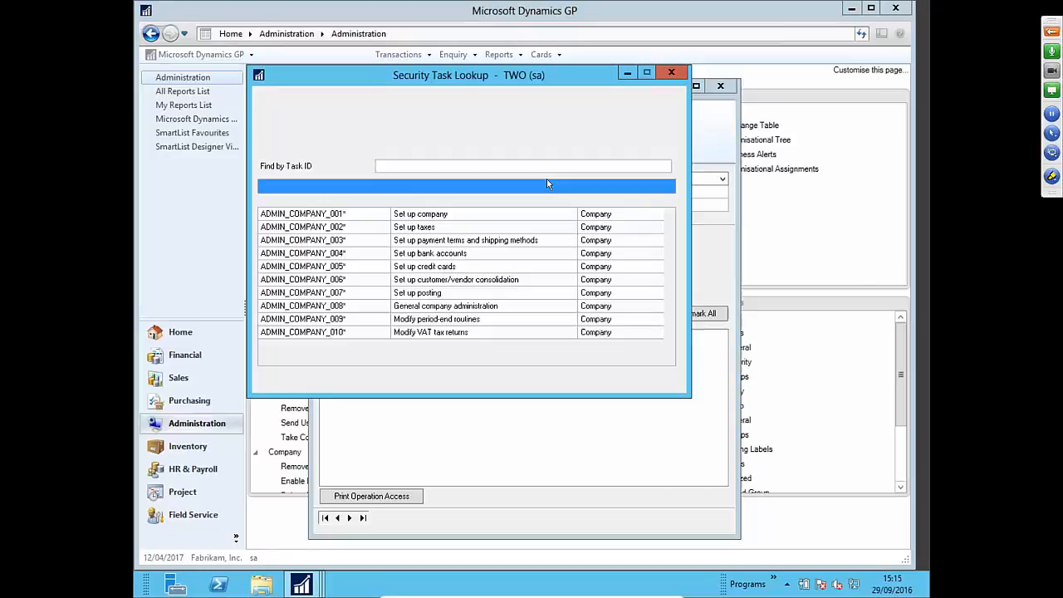
{"action": "left_click_drag", "start_coordinate": [498, 81], "coordinate": [695, 141]}
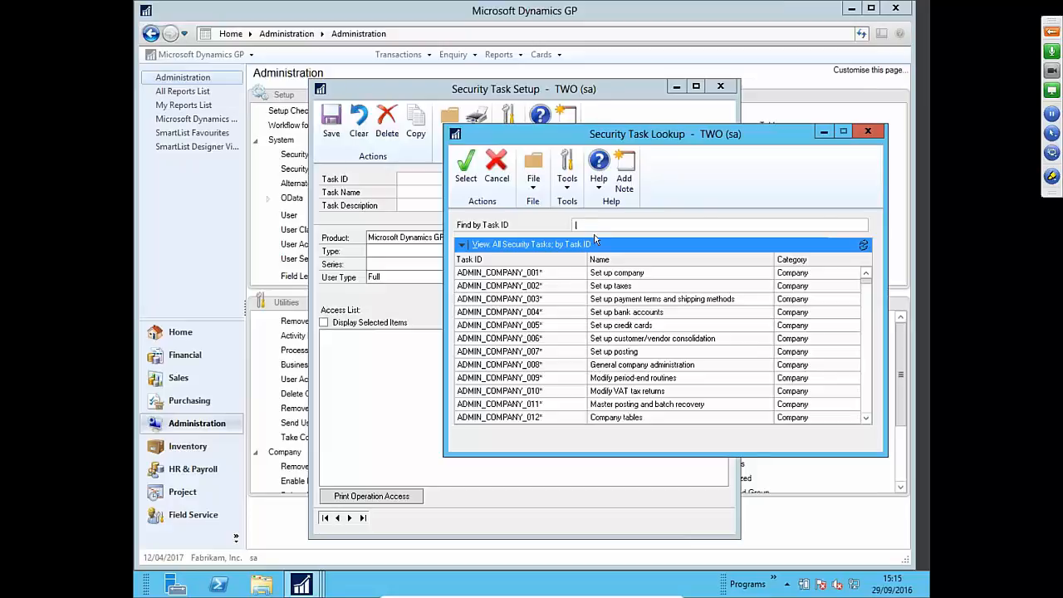
{"action": "type", "text": "trx"}
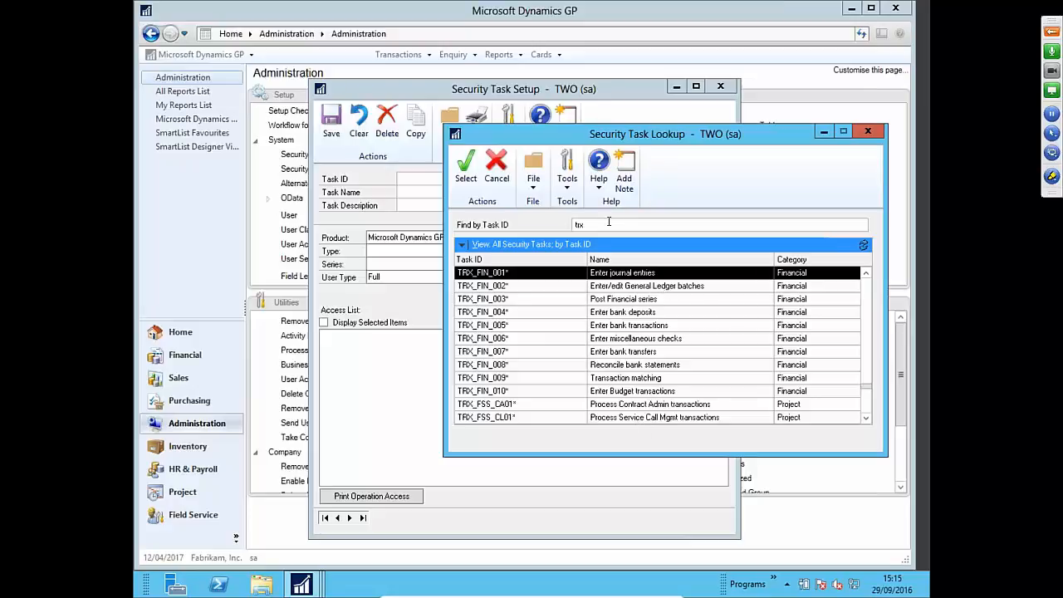
{"action": "left_click", "coordinate": [609, 221]}
{"action": "type", "text": "inq"}
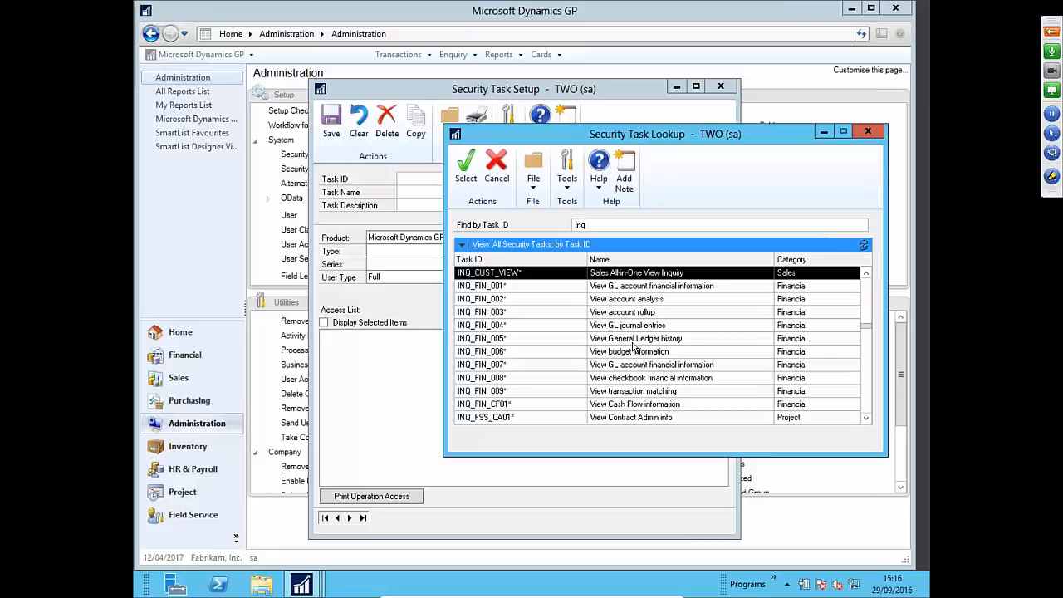
{"action": "left_click", "coordinate": [616, 228]}
{"action": "type", "text": "card"}
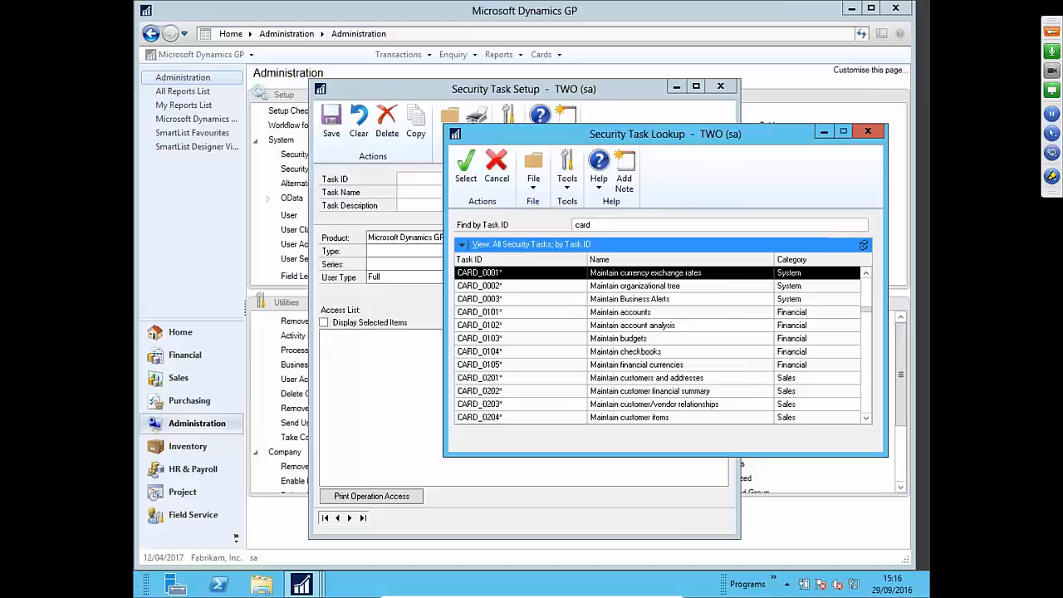
{"action": "left_click", "coordinate": [730, 381]}
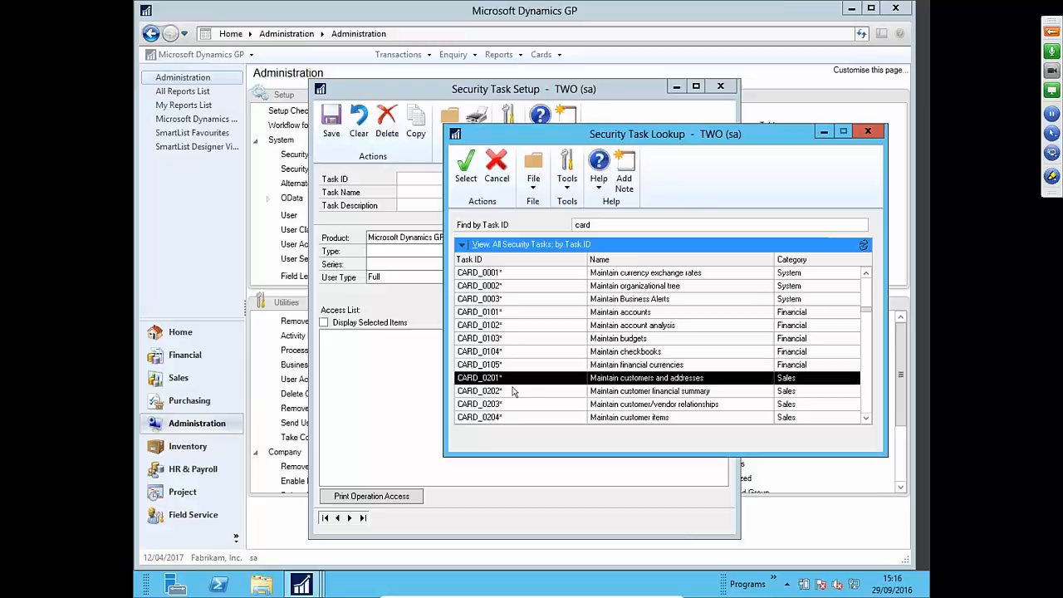
{"action": "left_click", "coordinate": [466, 169]}
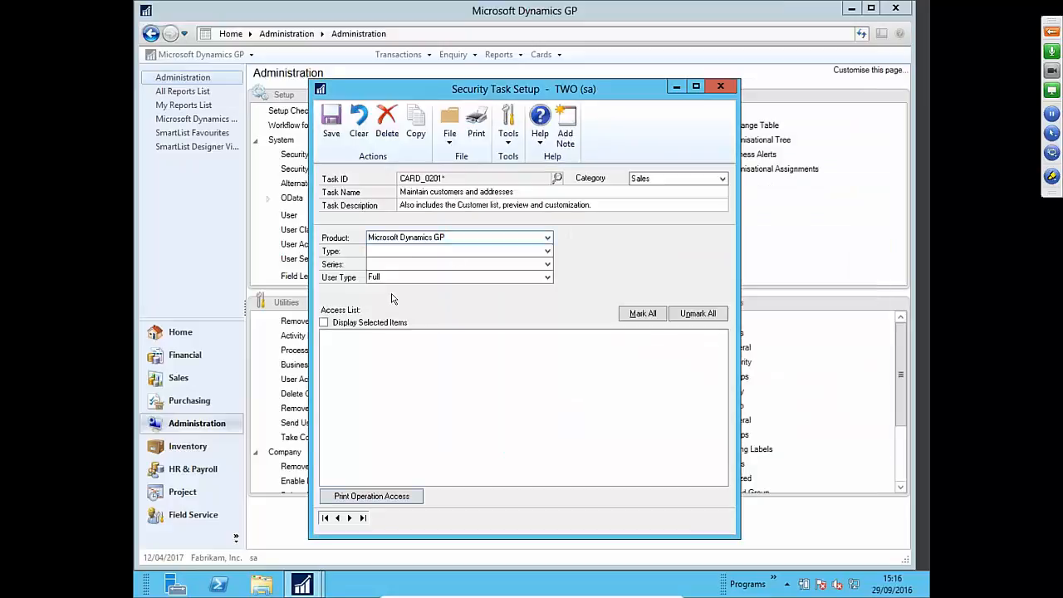
- List only CARD_0201*'s eight granted Windows operations in the Sales series, then clear the task form
{"action": "left_click", "coordinate": [400, 252]}
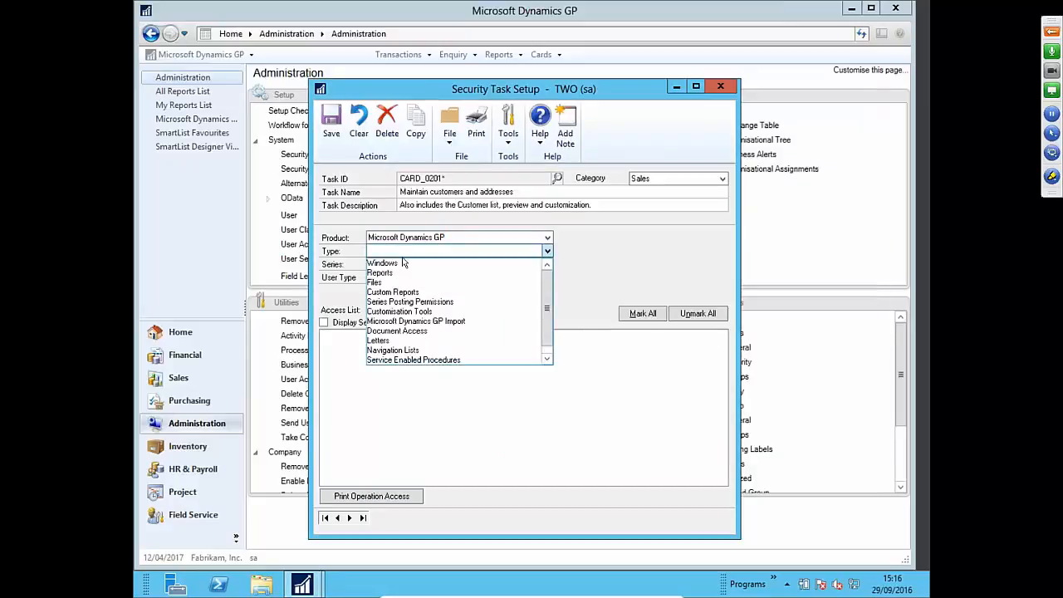
{"action": "left_click", "coordinate": [403, 264]}
{"action": "left_click", "coordinate": [407, 266]}
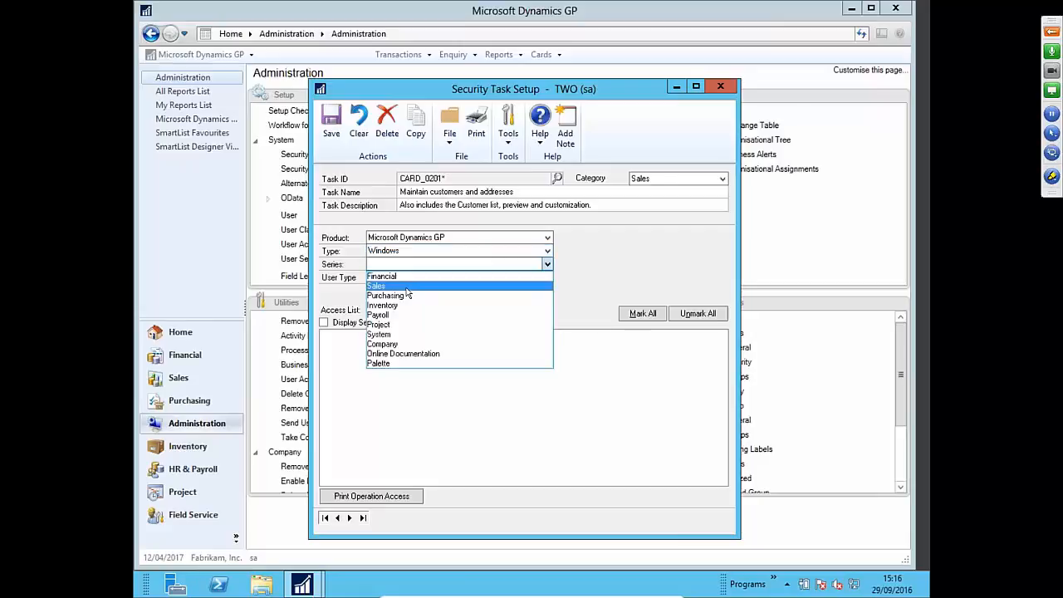
{"action": "left_click", "coordinate": [407, 287]}
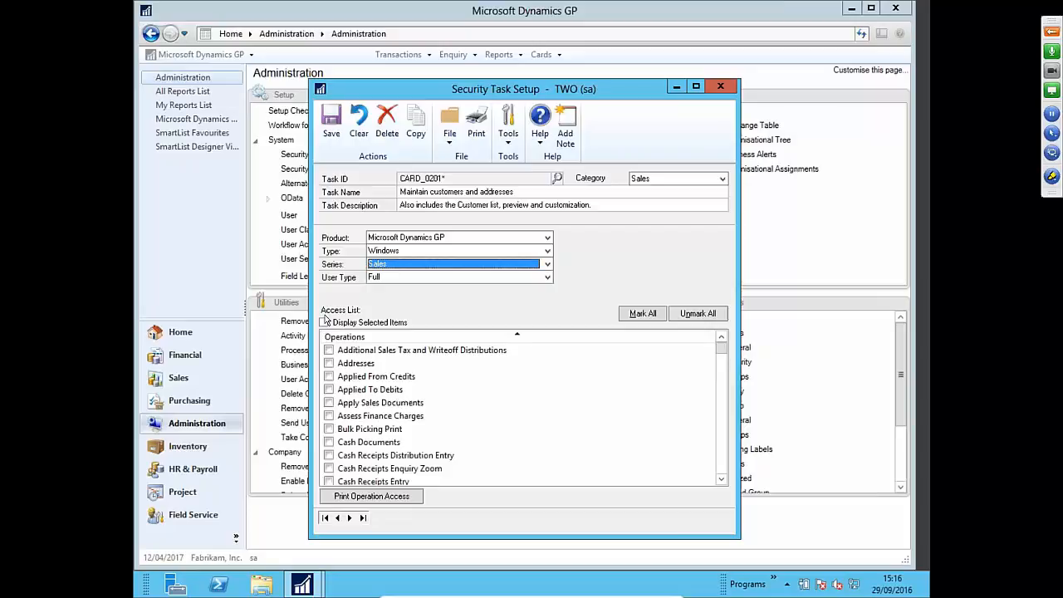
{"action": "left_click", "coordinate": [325, 322]}
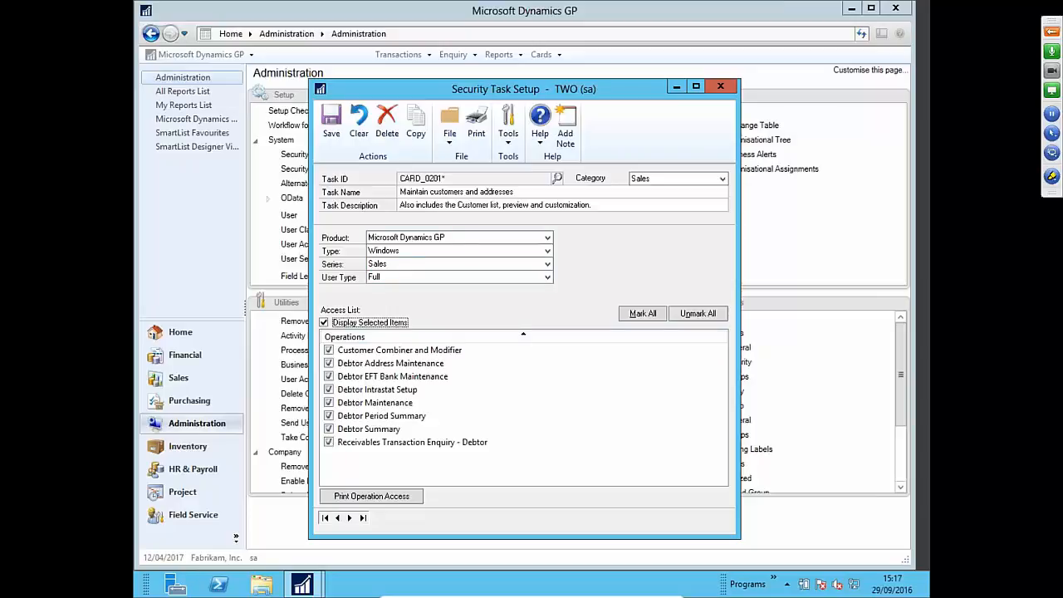
{"action": "left_click", "coordinate": [358, 129]}
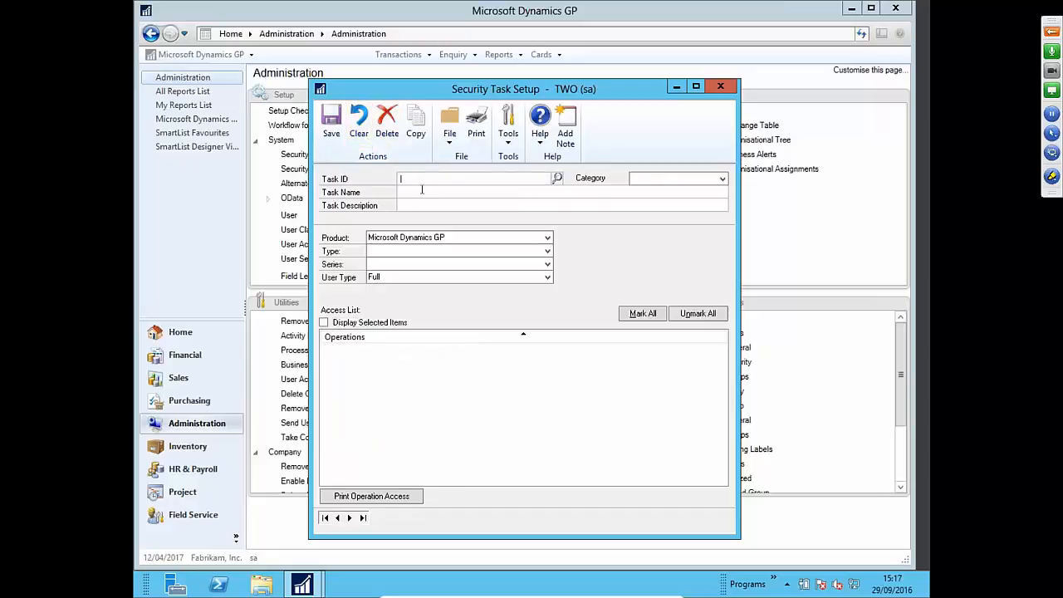
- Enter CARD_MODIFICATION_0201 as the new Task ID and start copying from an existing task
{"action": "type", "text": "CA"}
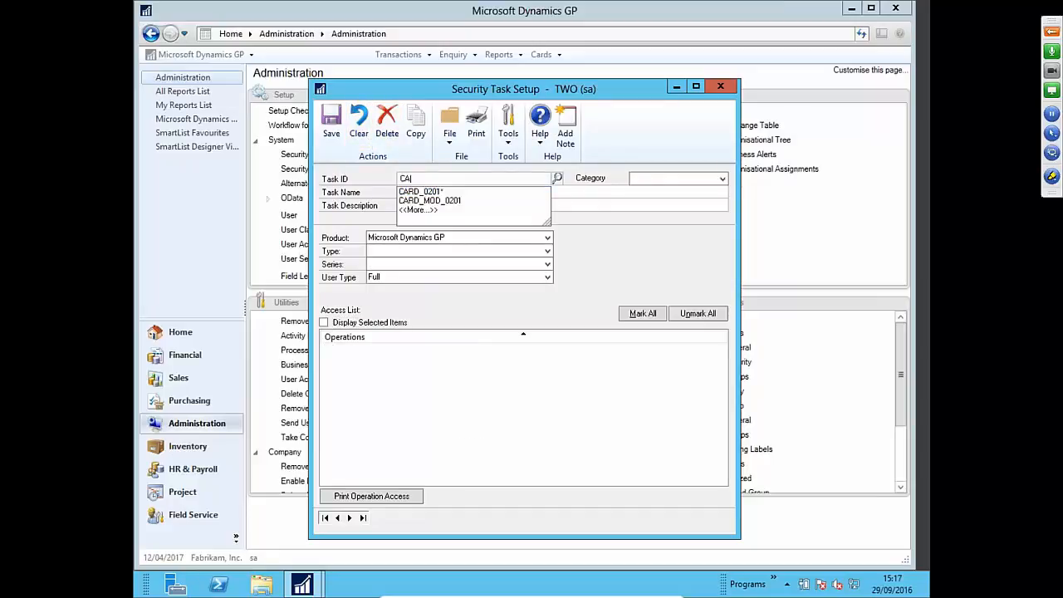
{"action": "type", "text": "RD_MOD"}
{"action": "key", "text": "BackSpace"}
{"action": "key", "text": "BackSpace"}
{"action": "type", "text": "OD"}
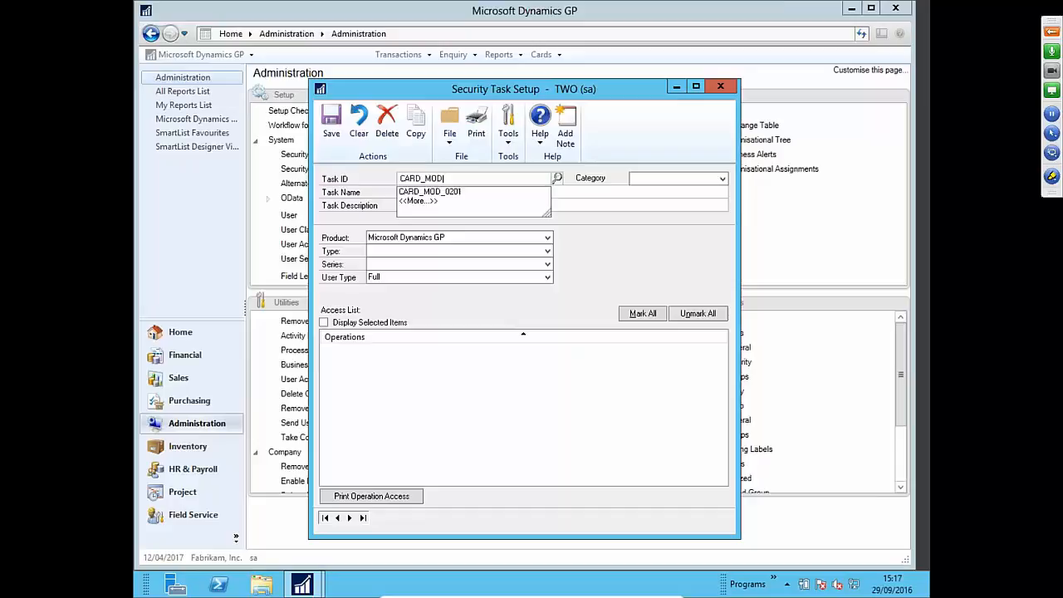
{"action": "type", "text": "IFICATION_0201"}
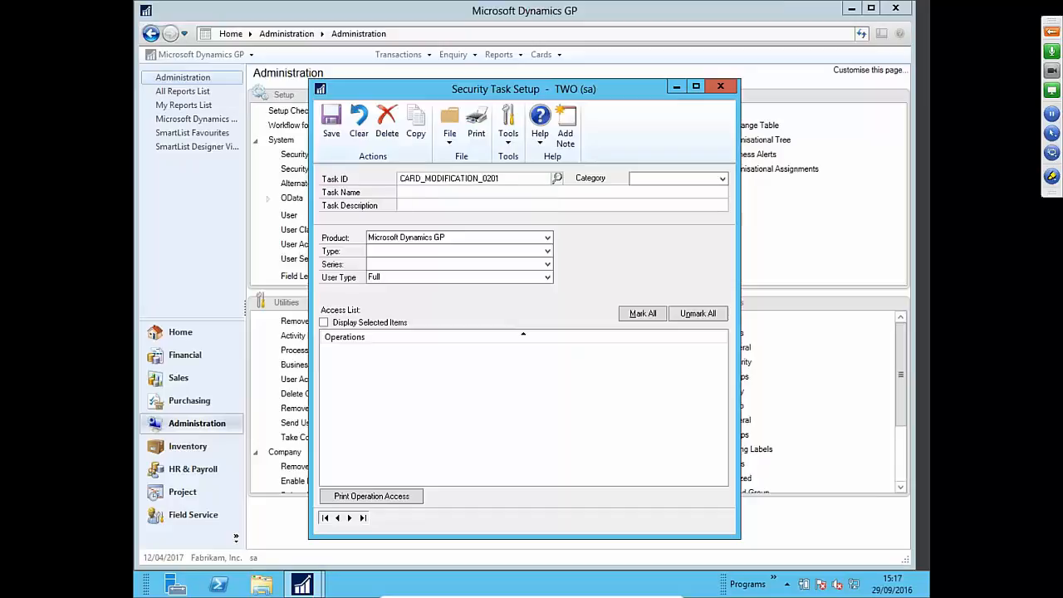
{"action": "left_click", "coordinate": [557, 178]}
{"action": "key", "text": "Escape"}
{"action": "key", "text": "Tab"}
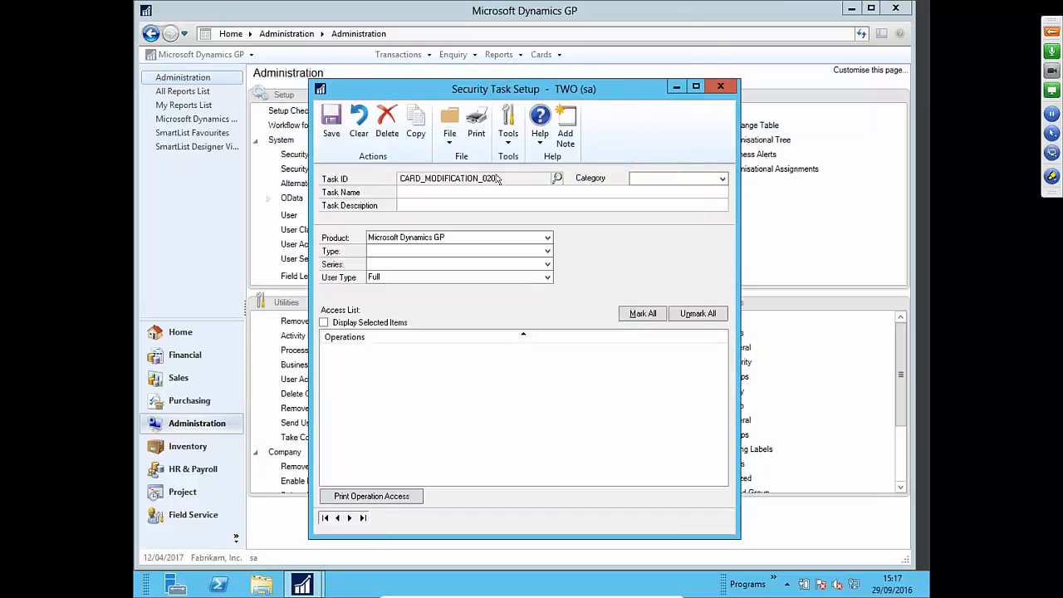
{"action": "left_click", "coordinate": [415, 125]}
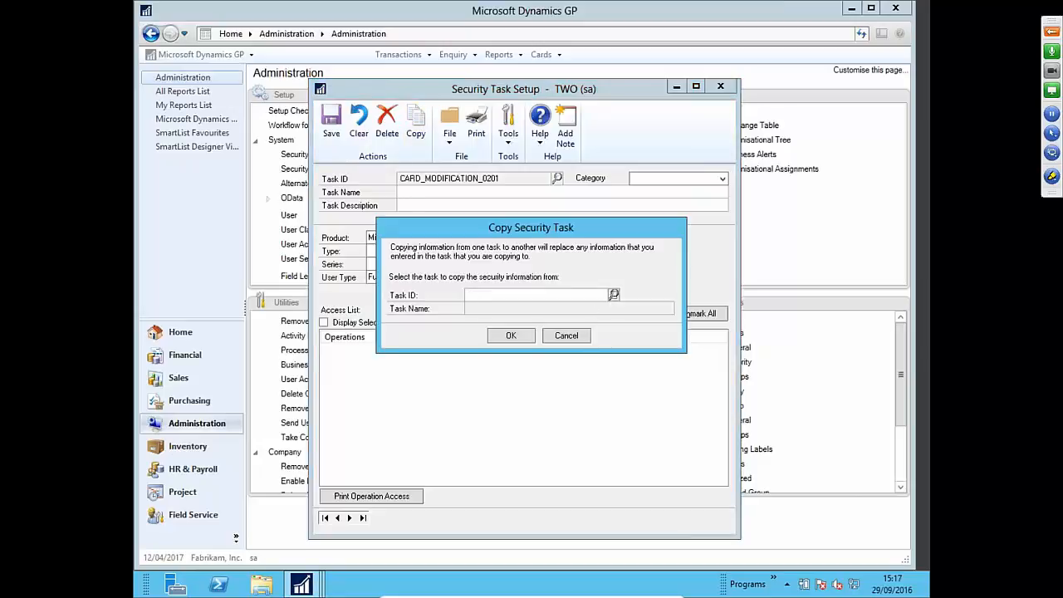
- Copy task CARD_0201* (Maintain customers and addresses) into CARD_MODIFICATION_0201, found by searching 'card'
{"action": "left_click", "coordinate": [612, 295]}
{"action": "type", "text": "card"}
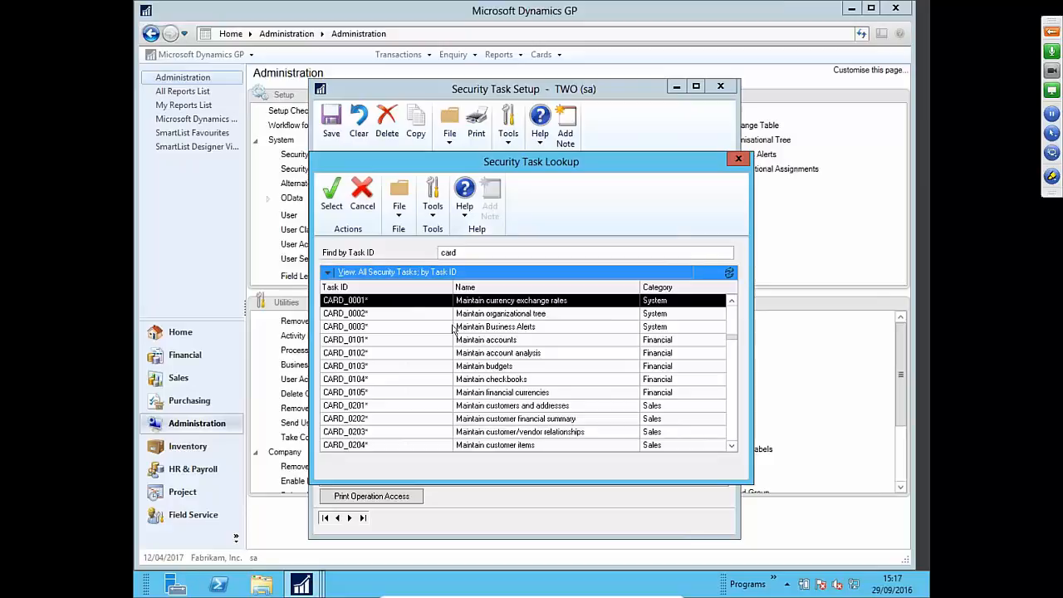
{"action": "left_click", "coordinate": [480, 406]}
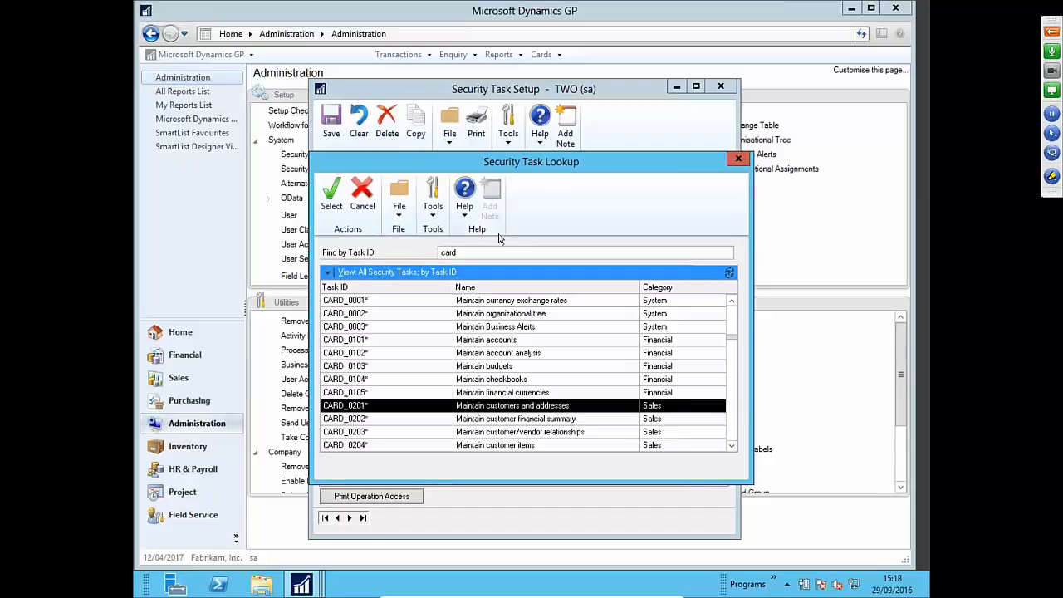
{"action": "left_click", "coordinate": [331, 199]}
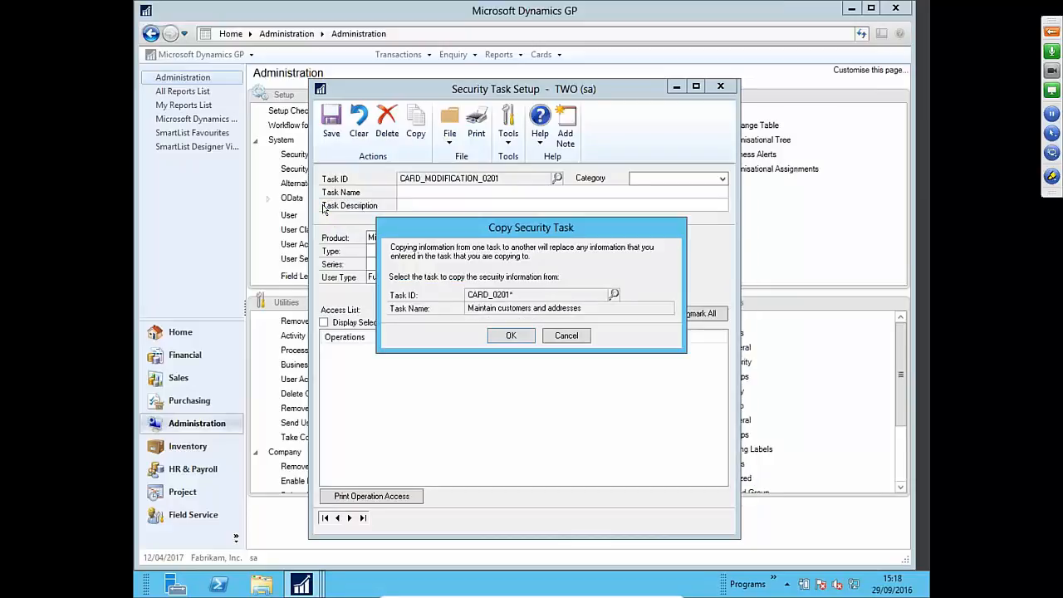
{"action": "left_click", "coordinate": [510, 337]}
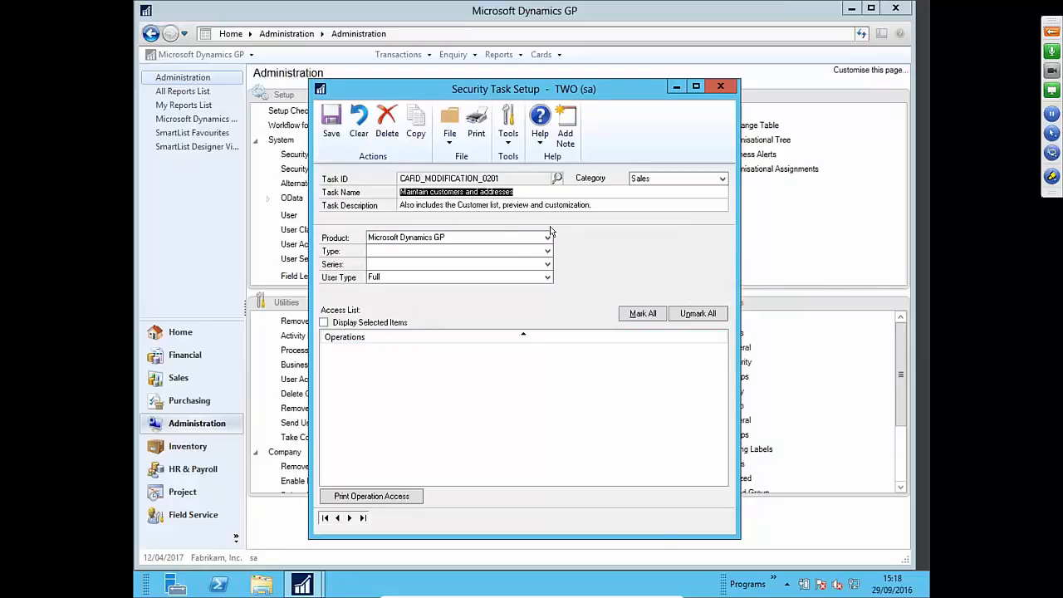
- Show only the granted Windows operations of the Sales series for CARD_MODIFICATION_0201
{"action": "left_click", "coordinate": [486, 257]}
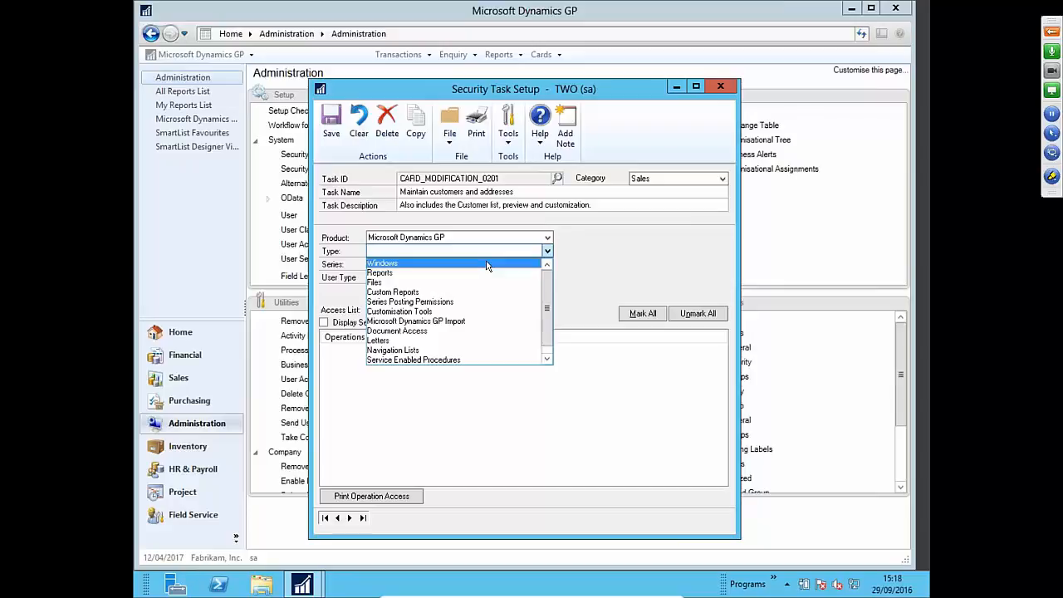
{"action": "left_click", "coordinate": [488, 264]}
{"action": "left_click", "coordinate": [485, 264]}
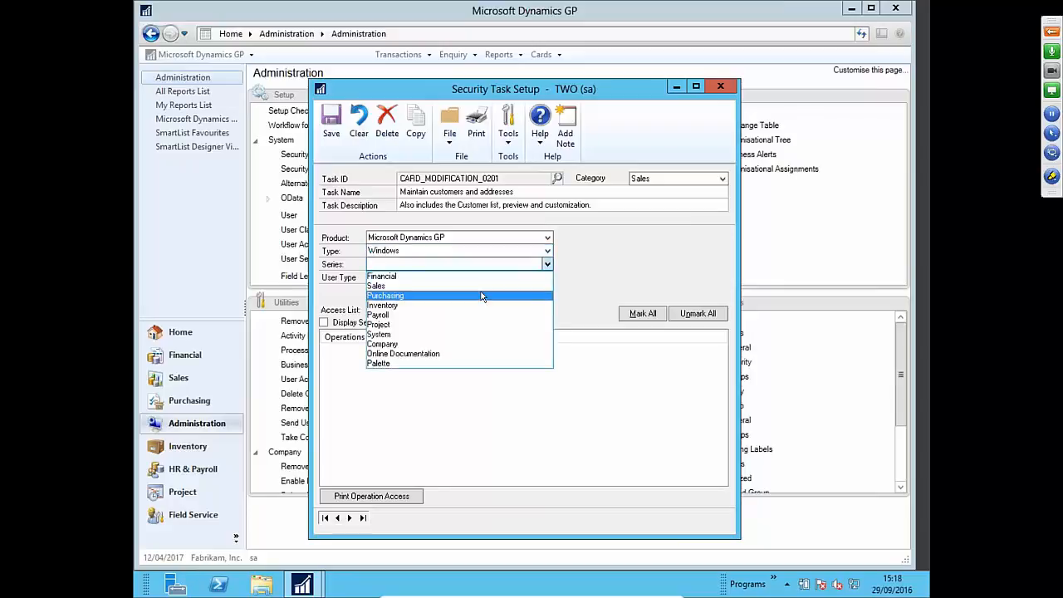
{"action": "left_click", "coordinate": [482, 290]}
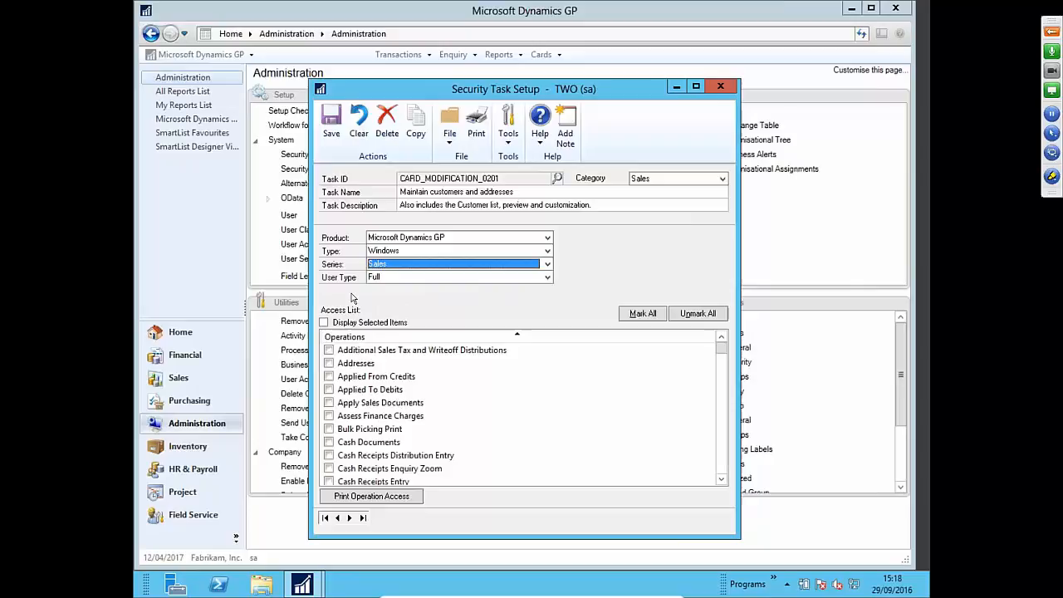
{"action": "left_click", "coordinate": [324, 322]}
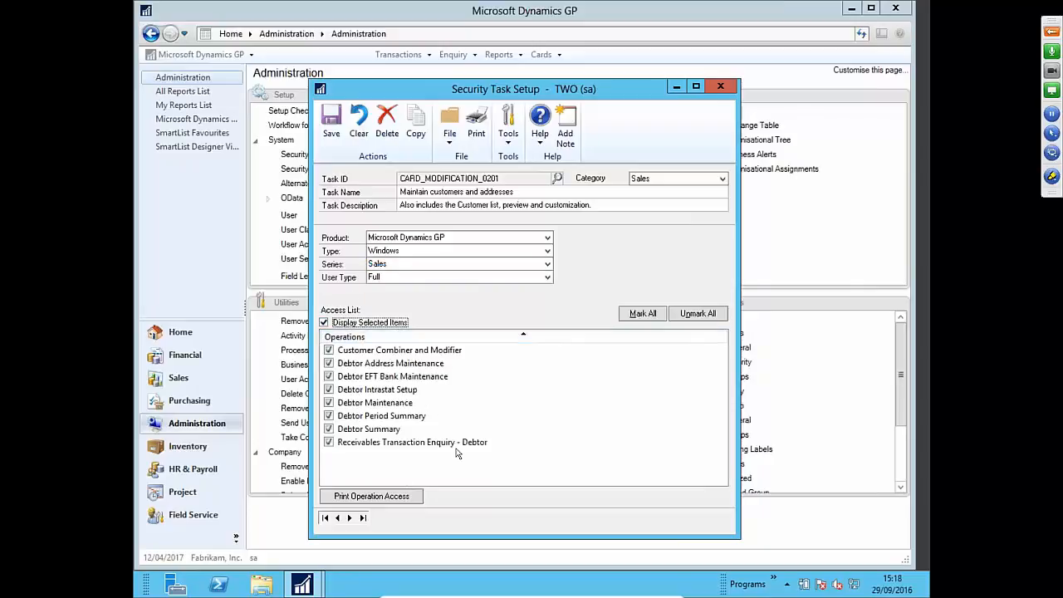
- Remove Debtor Intrastat Setup and Debtor EFT Bank Maintenance from the task and save it
{"action": "left_click", "coordinate": [329, 390]}
{"action": "left_click", "coordinate": [329, 376]}
{"action": "left_click", "coordinate": [331, 133]}
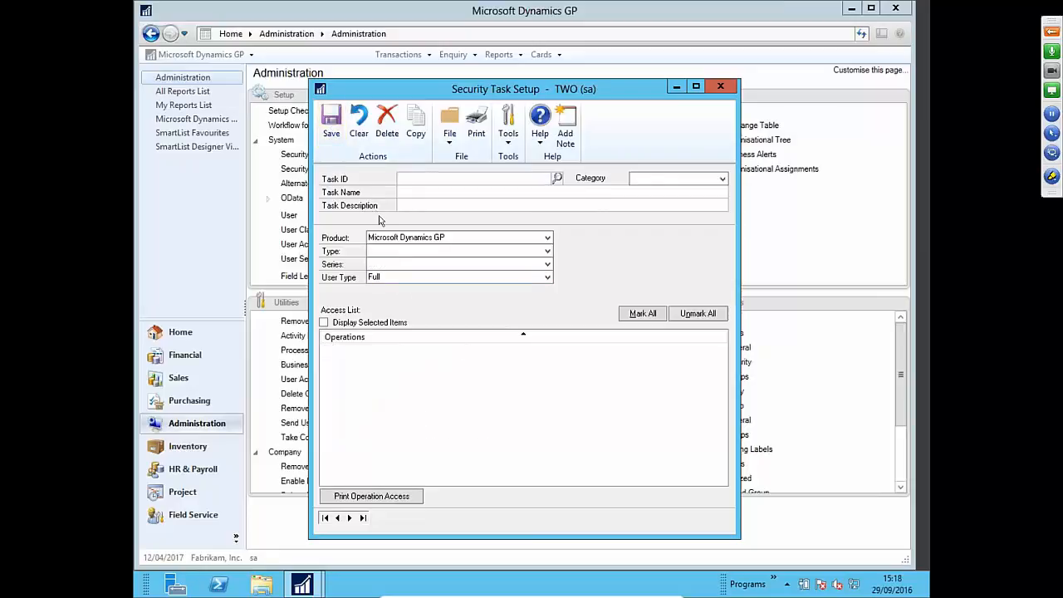
- Close Security Task Setup, open Security Roles with the system password, and open the Role ID lookup
{"action": "left_click", "coordinate": [720, 86]}
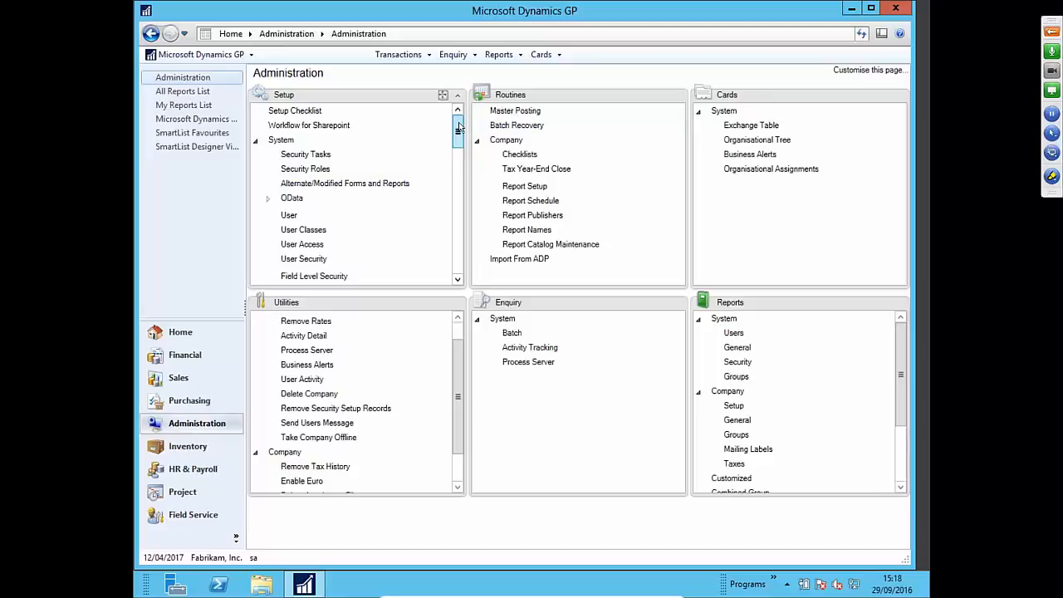
{"action": "left_click", "coordinate": [331, 170]}
{"action": "type", "text": "••••••••••"}
{"action": "key", "text": "Return"}
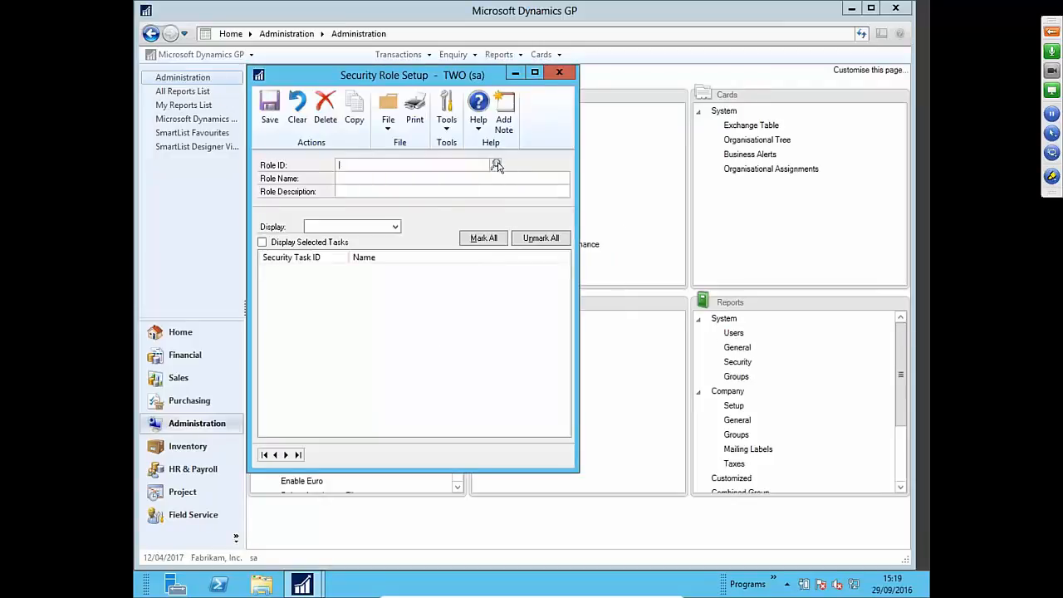
{"action": "left_click", "coordinate": [495, 166]}
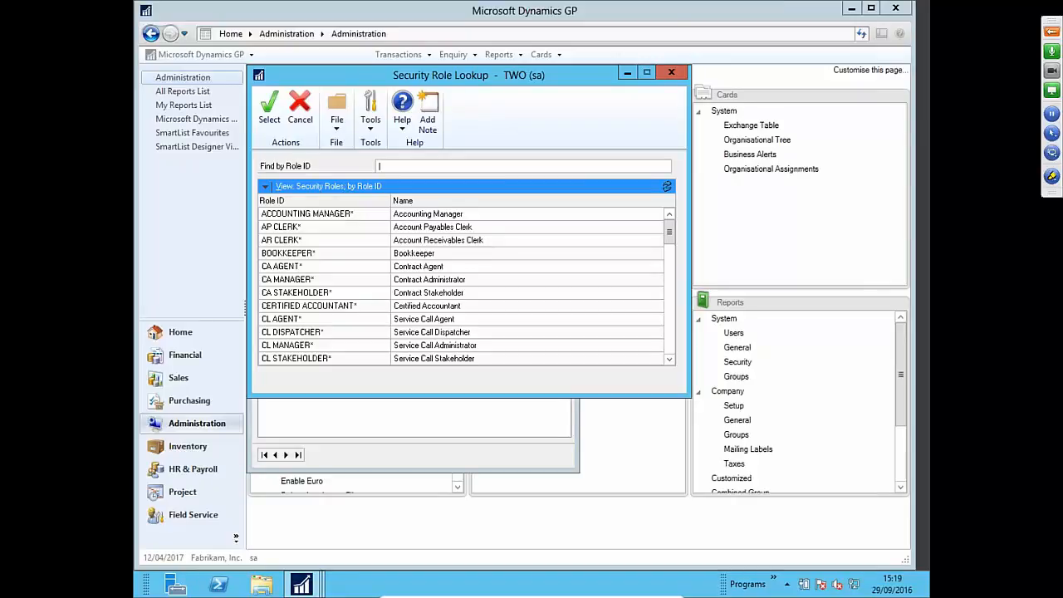
- Scroll the role list and select AR CLERK (Account Receivables Clerk)
{"action": "mouse_move", "coordinate": [673, 237]}
{"action": "left_mouse_down"}
{"action": "mouse_move", "coordinate": [677, 307]}
{"action": "mouse_move", "coordinate": [672, 227]}
{"action": "left_mouse_up"}
{"action": "left_click", "coordinate": [300, 243]}
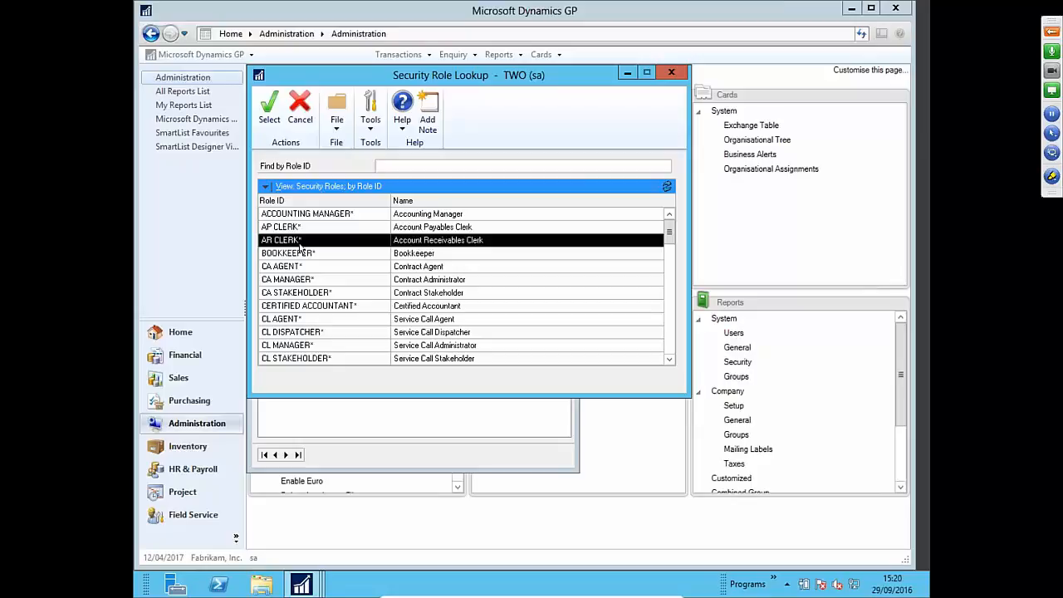
- Load the AR CLERK* role and list only its assigned tasks, including CARD_0201*
{"action": "left_click", "coordinate": [264, 132]}
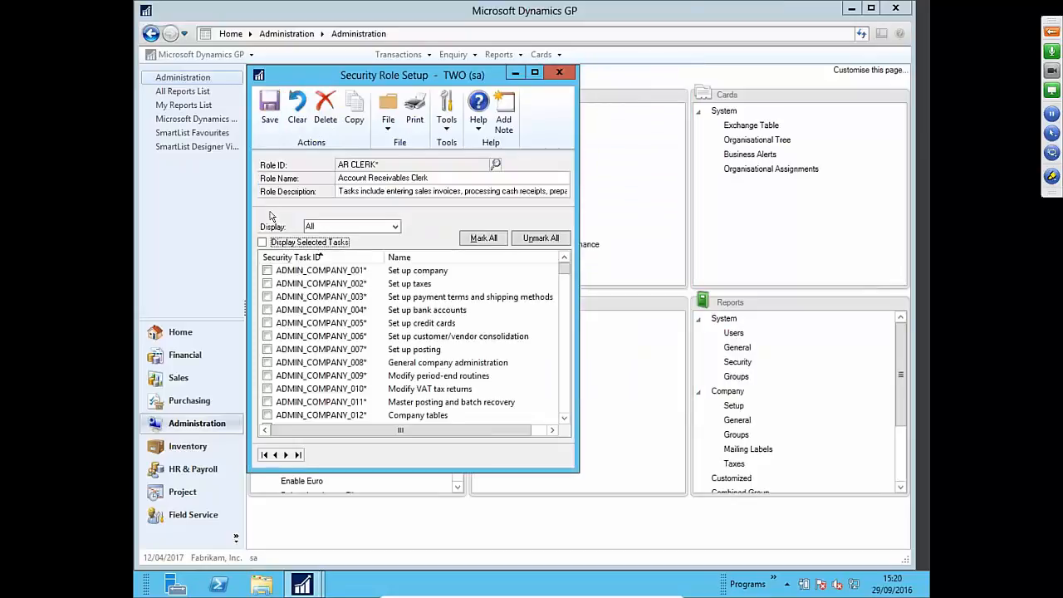
{"action": "left_click", "coordinate": [262, 242]}
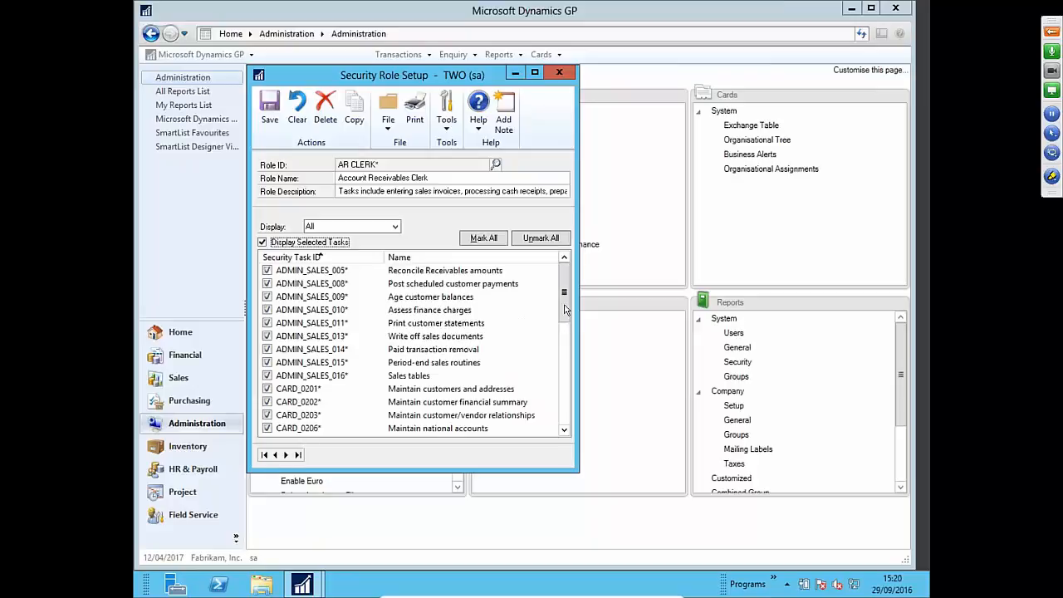
{"action": "left_click_drag", "start_coordinate": [565, 308], "coordinate": [566, 329]}
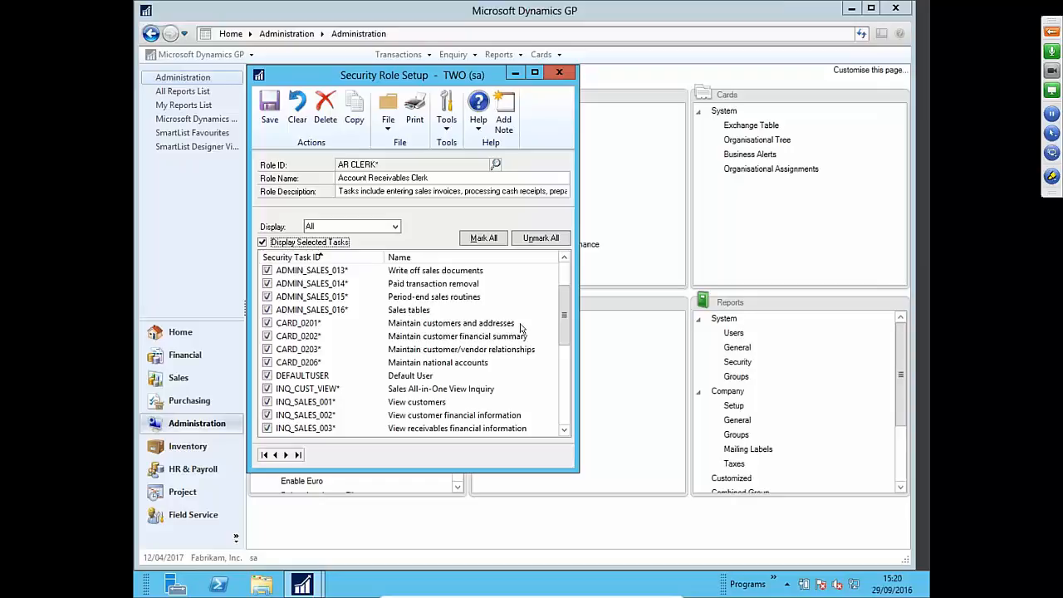
{"action": "double_click", "coordinate": [284, 325]}
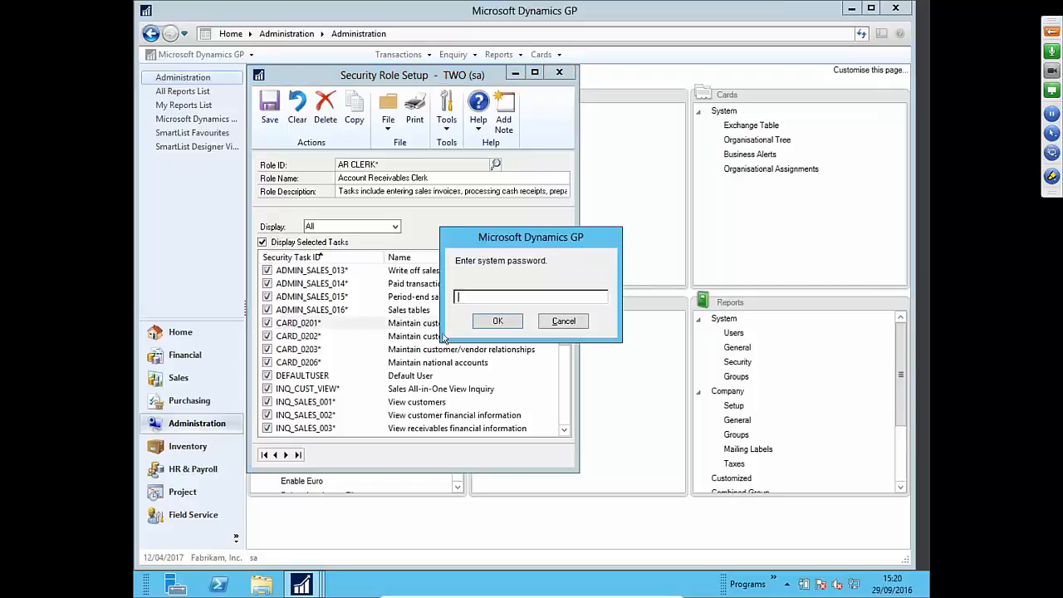
{"action": "type", "text": "••••••••••"}
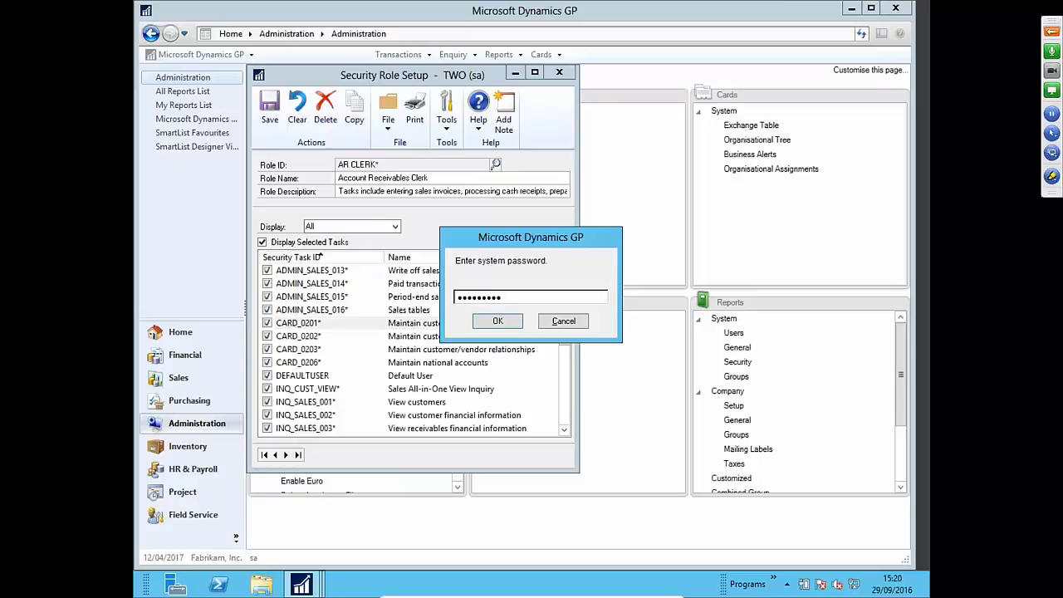
{"action": "type", "text": "•"}
{"action": "key", "text": "Return"}
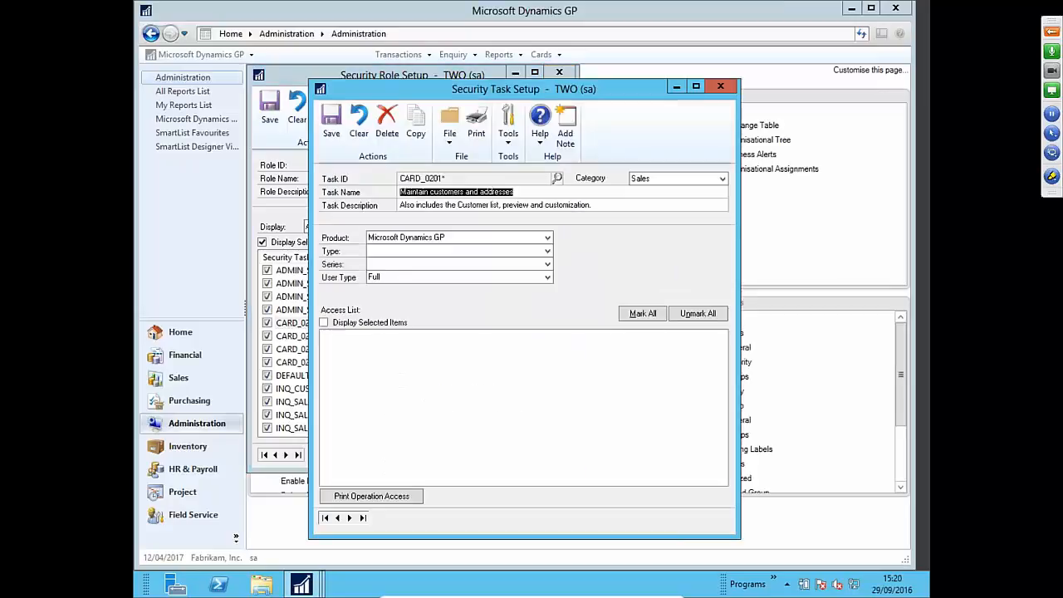
{"action": "left_click", "coordinate": [326, 323]}
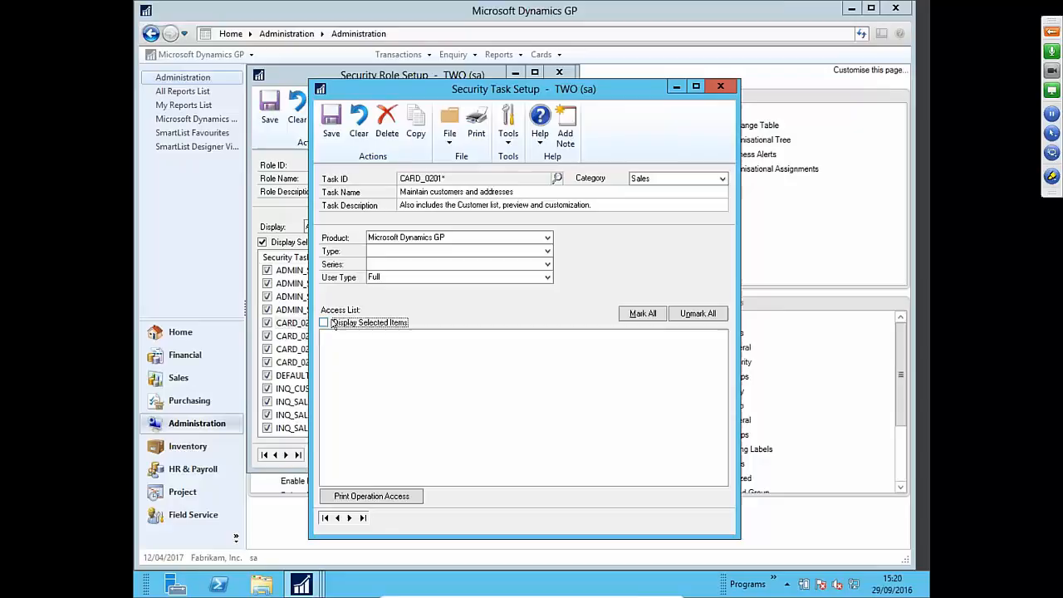
{"action": "left_click", "coordinate": [430, 251]}
{"action": "left_click", "coordinate": [428, 263]}
{"action": "left_click", "coordinate": [425, 264]}
{"action": "left_click", "coordinate": [420, 287]}
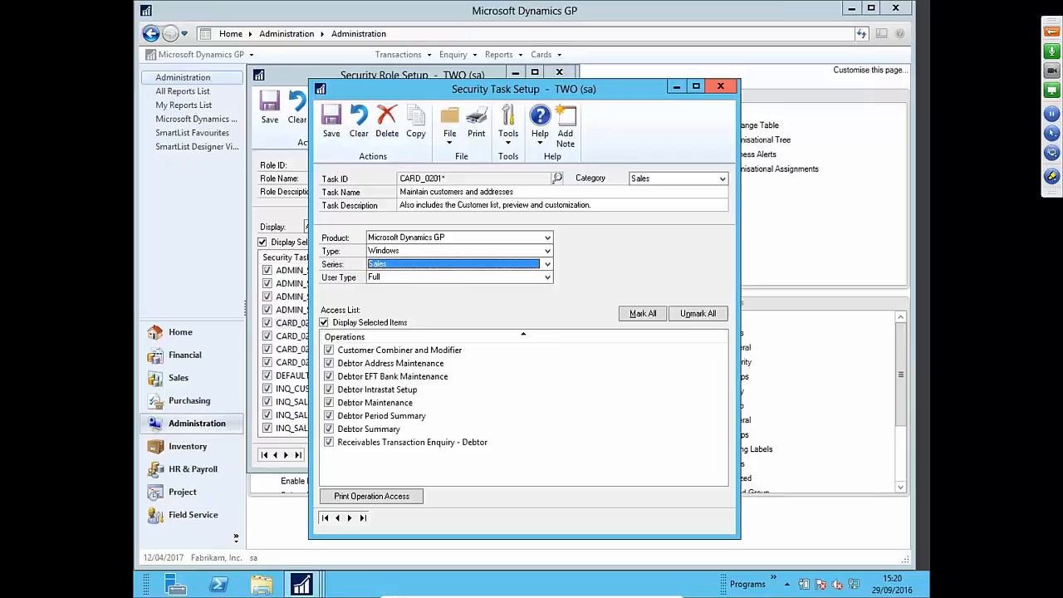
{"action": "left_click", "coordinate": [721, 86]}
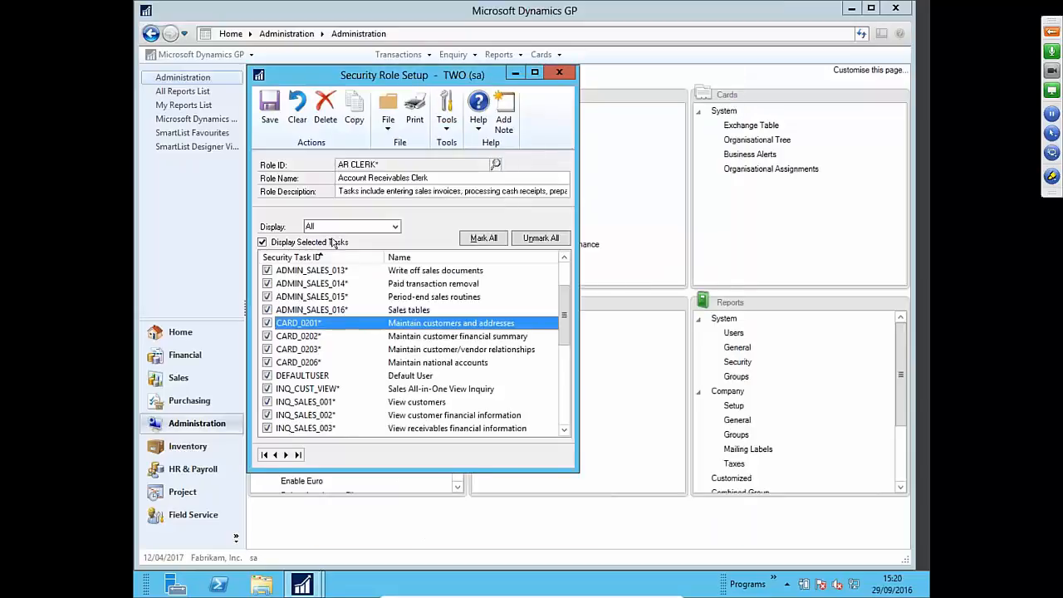
- Clear the role form and enter the new Role ID AR CLERK MOD1
{"action": "left_click", "coordinate": [309, 120]}
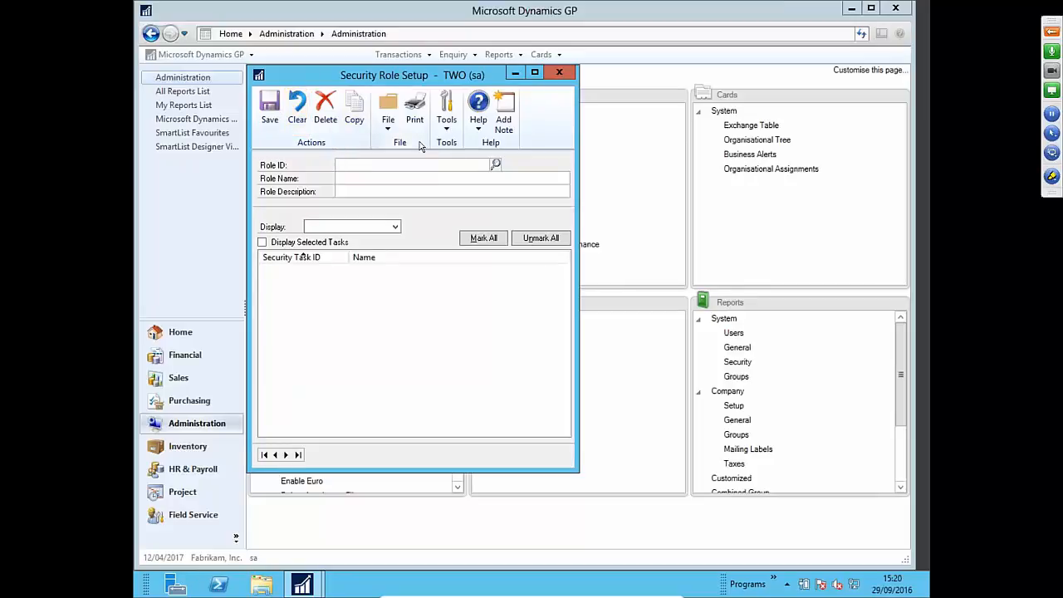
{"action": "type", "text": "ACCOUNTS RECIEVEABLE"}
{"action": "key", "text": "BackSpace"}
{"action": "key", "text": "BackSpace"}
{"action": "key", "text": "BackSpace"}
{"action": "key", "text": "BackSpace"}
{"action": "key", "text": "BackSpace"}
{"action": "key", "text": "BackSpace"}
{"action": "key", "text": "BackSpace"}
{"action": "key", "text": "BackSpace"}
{"action": "key", "text": "BackSpace"}
{"action": "key", "text": "BackSpace"}
{"action": "key", "text": "BackSpace"}
{"action": "key", "text": "BackSpace"}
{"action": "key", "text": "BackSpace"}
{"action": "key", "text": "BackSpace"}
{"action": "key", "text": "BackSpace"}
{"action": "key", "text": "BackSpace"}
{"action": "key", "text": "BackSpace"}
{"action": "key", "text": "BackSpace"}
{"action": "key", "text": "BackSpace"}
{"action": "key", "text": "BackSpace"}
{"action": "type", "text": "AR"}
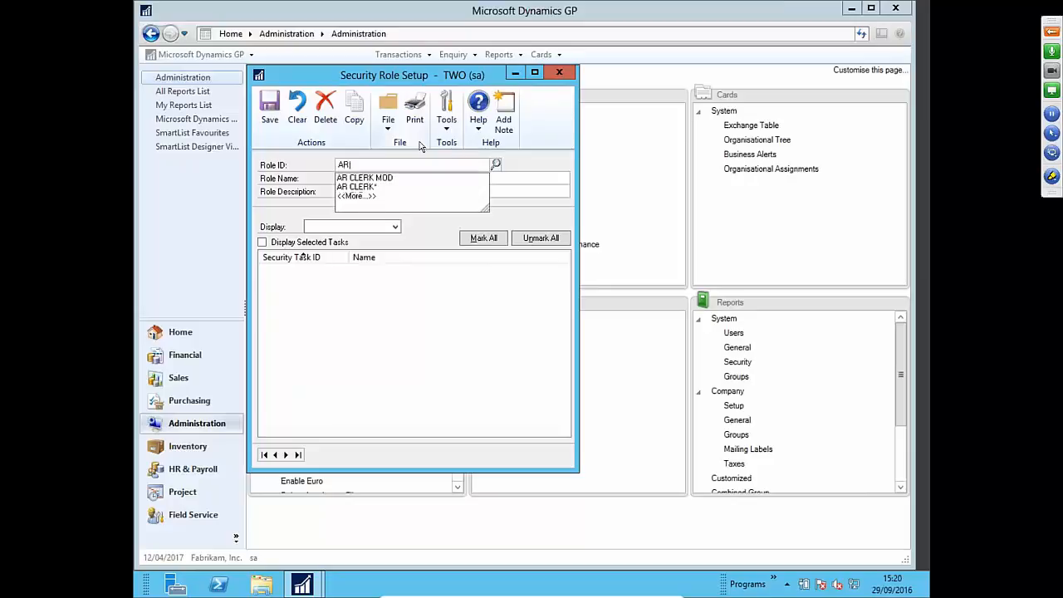
{"action": "type", "text": " CLERK MOF"}
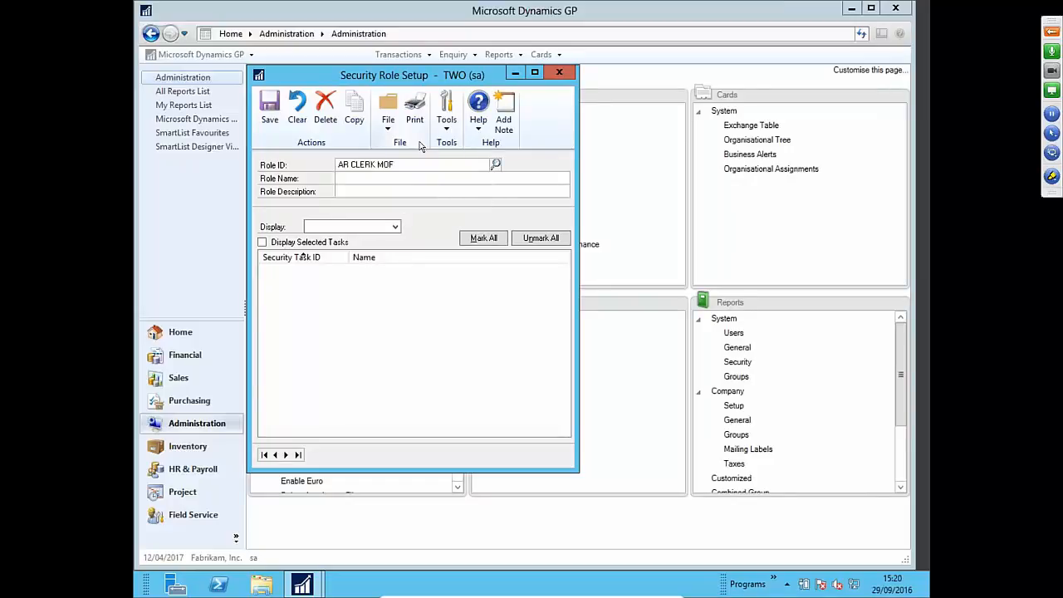
{"action": "key", "text": "BackSpace"}
{"action": "type", "text": "D1"}
- Copy the AR CLERK* role's settings into AR CLERK MOD1
{"action": "left_click", "coordinate": [354, 115]}
{"action": "left_click", "coordinate": [614, 294]}
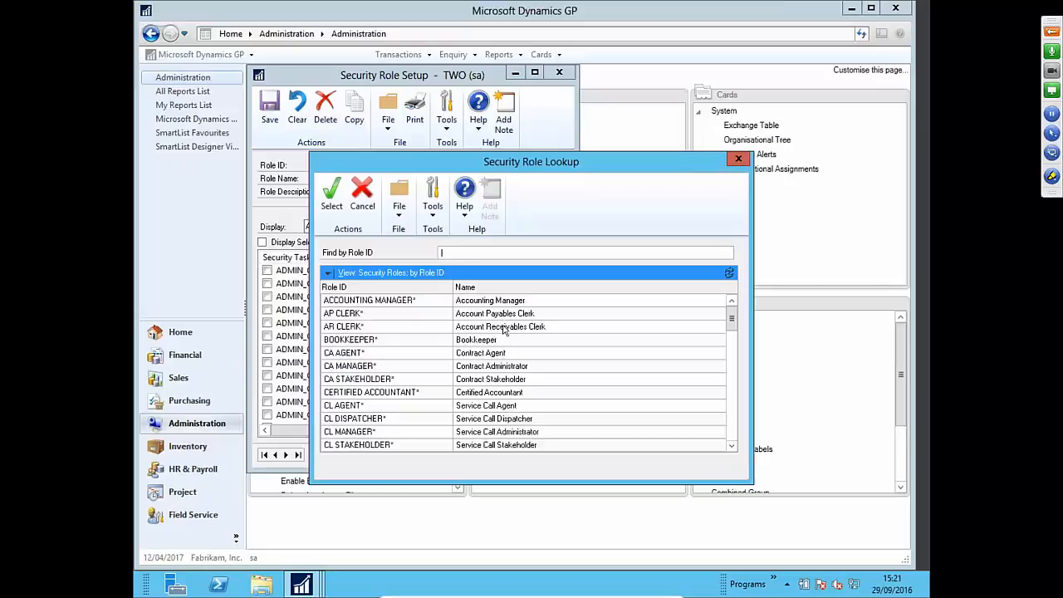
{"action": "left_click", "coordinate": [501, 331]}
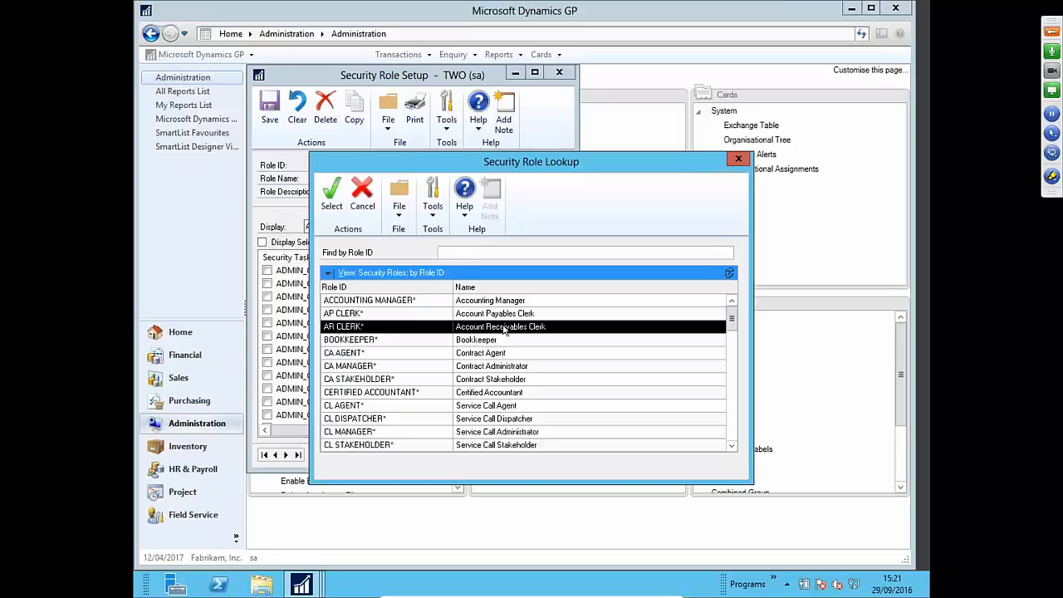
{"action": "left_click", "coordinate": [332, 203]}
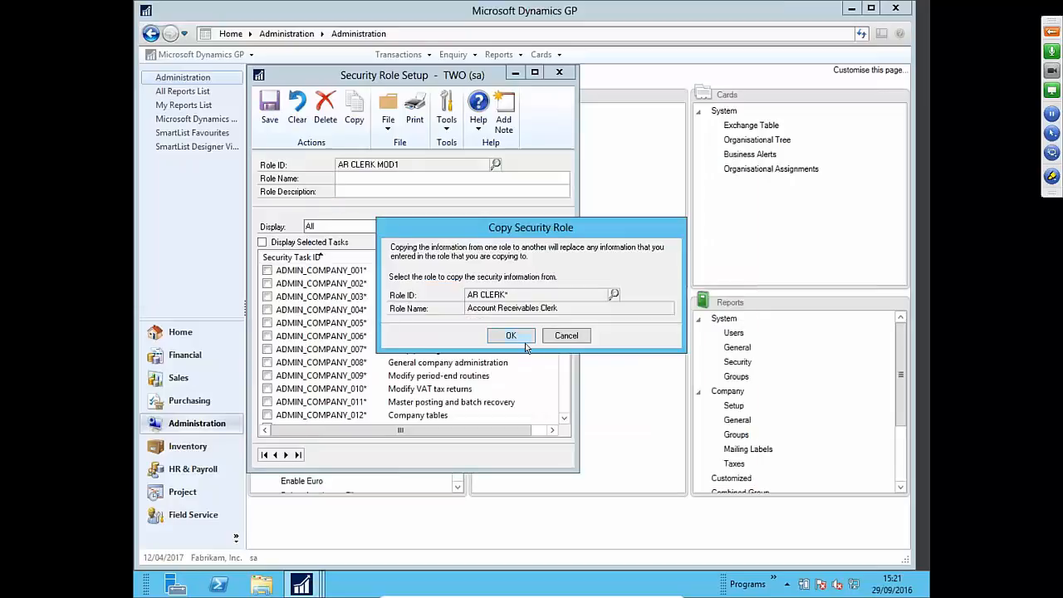
{"action": "left_click", "coordinate": [521, 339]}
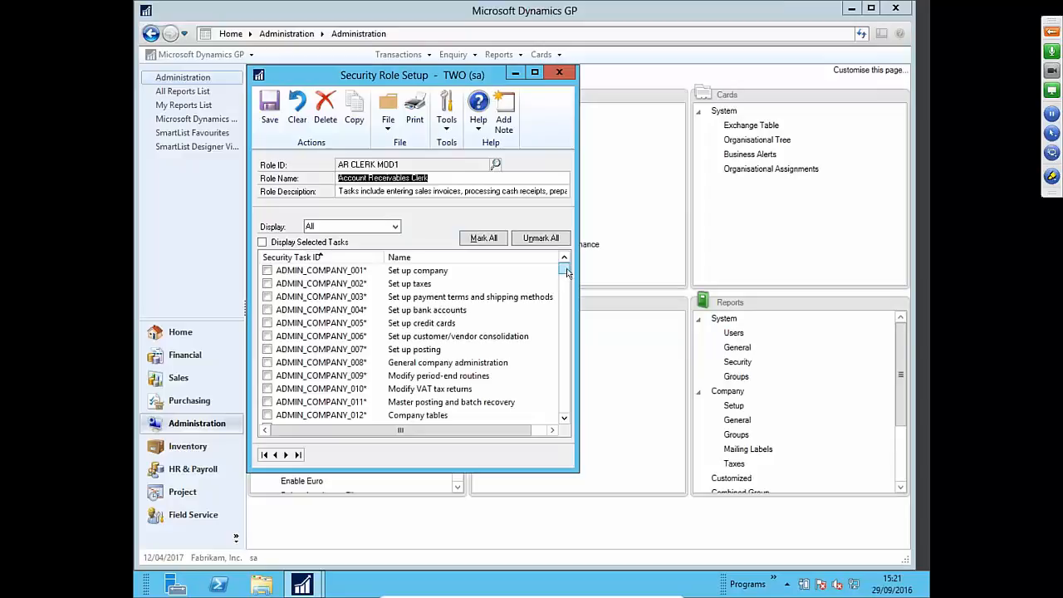
- Untick the CARD_0201 customer maintenance task in AR CLERK MOD1's task list
{"action": "scroll", "coordinate": [567, 271], "scroll_direction": "down", "scroll_amount": 12}
{"action": "scroll", "coordinate": [567, 270], "scroll_direction": "up", "scroll_amount": 15}
{"action": "left_click", "coordinate": [564, 422]}
{"action": "left_click", "coordinate": [564, 422]}
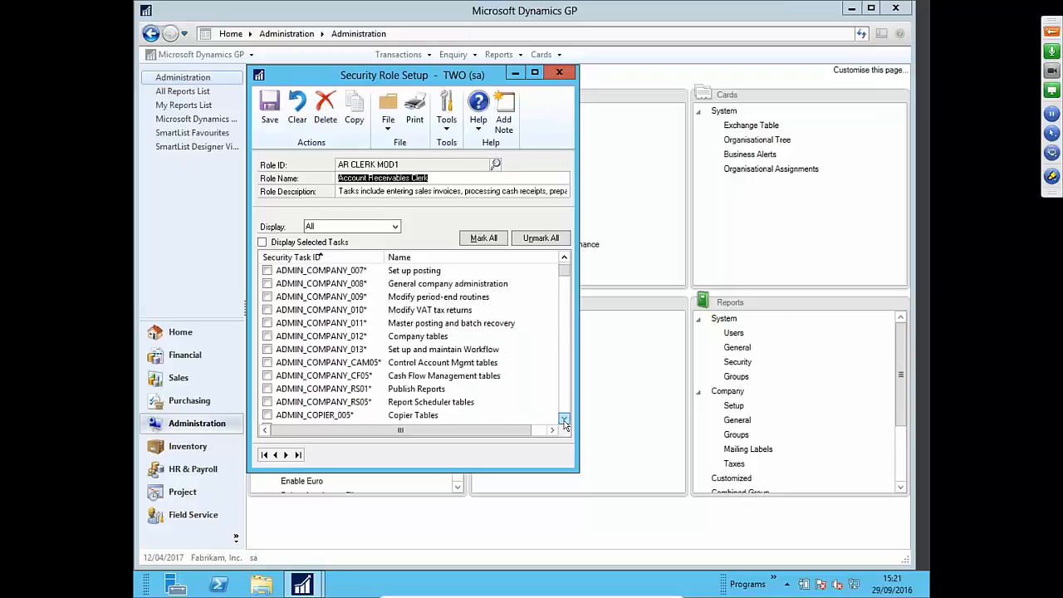
{"action": "left_click_drag", "start_coordinate": [565, 422], "coordinate": [568, 418]}
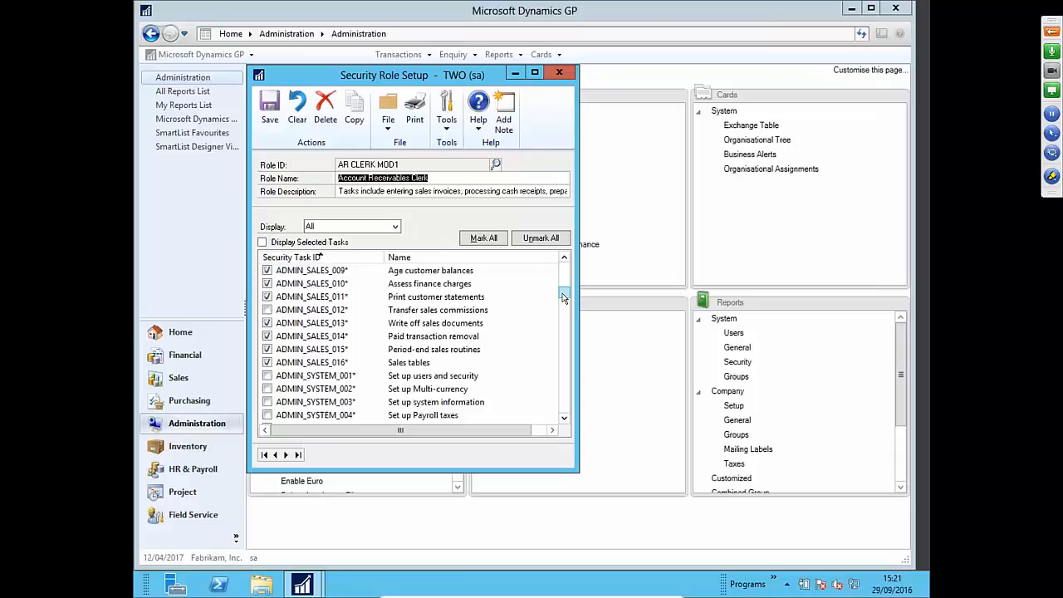
{"action": "left_click_drag", "start_coordinate": [564, 294], "coordinate": [565, 308]}
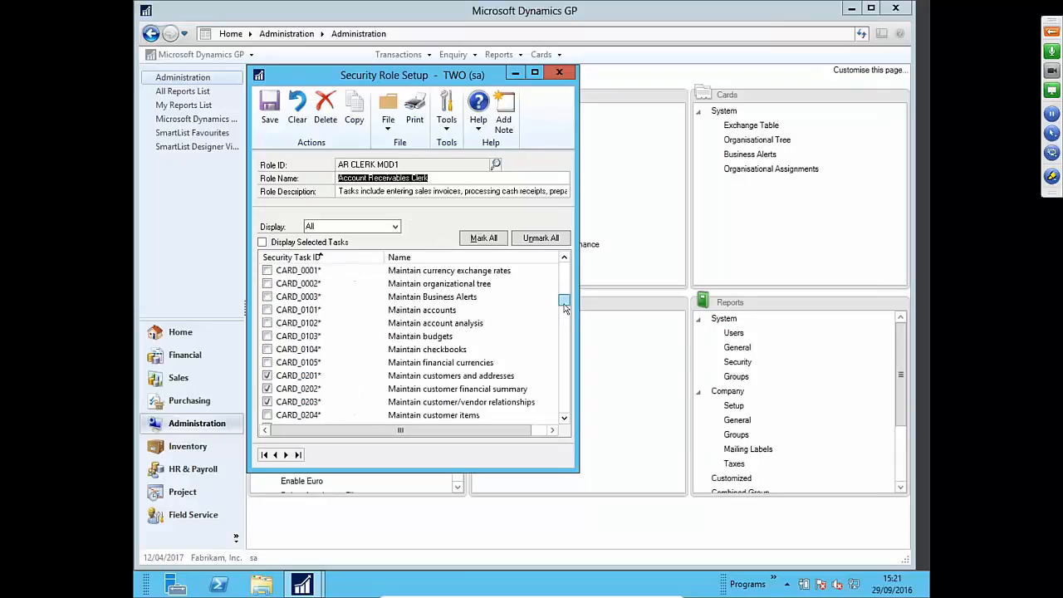
{"action": "left_click", "coordinate": [267, 376]}
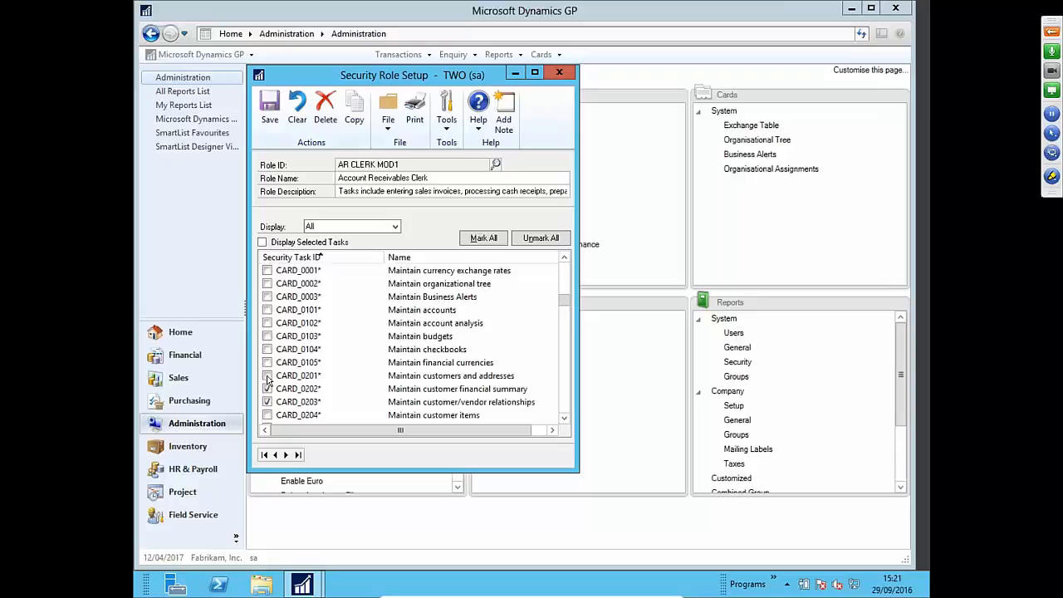
- Tick CARD_MODIFICATION_0201 for AR CLERK MOD1 and save the role
{"action": "left_click", "coordinate": [563, 419]}
{"action": "left_click", "coordinate": [563, 419]}
{"action": "left_click", "coordinate": [562, 419]}
{"action": "left_click", "coordinate": [563, 418]}
{"action": "left_click", "coordinate": [563, 418]}
{"action": "left_click", "coordinate": [563, 419]}
{"action": "left_click", "coordinate": [563, 418]}
{"action": "left_click", "coordinate": [563, 418]}
{"action": "left_click", "coordinate": [562, 418]}
{"action": "left_click", "coordinate": [562, 418]}
{"action": "left_click", "coordinate": [563, 418]}
{"action": "left_click", "coordinate": [563, 418]}
{"action": "left_click", "coordinate": [563, 418]}
{"action": "left_click", "coordinate": [562, 419]}
{"action": "left_click", "coordinate": [562, 418]}
{"action": "left_click_drag", "start_coordinate": [563, 419], "coordinate": [563, 420]}
{"action": "left_click", "coordinate": [563, 420]}
{"action": "left_click", "coordinate": [563, 420]}
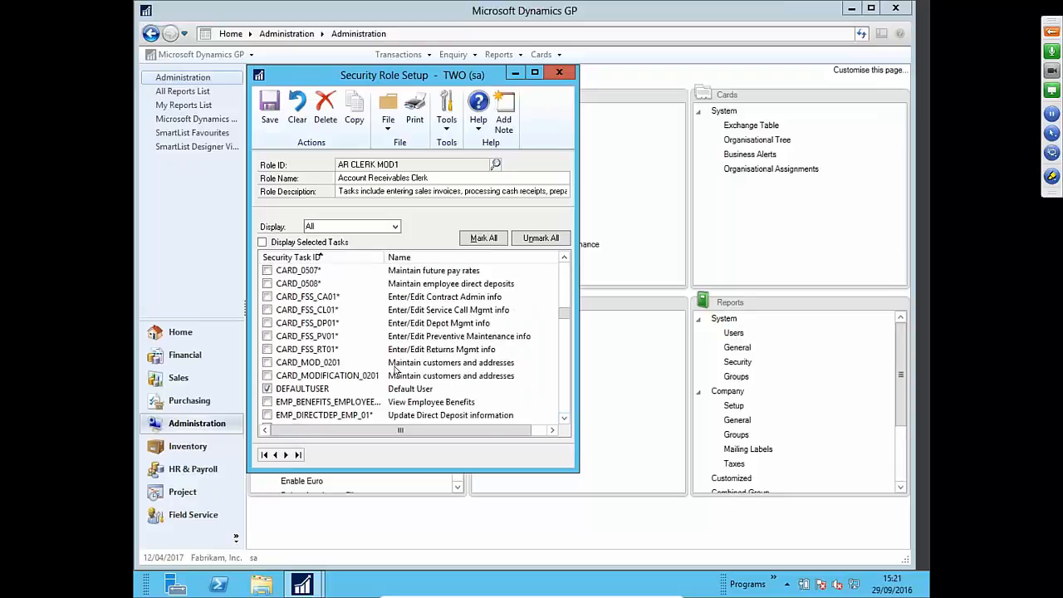
{"action": "left_click", "coordinate": [267, 376]}
{"action": "left_click", "coordinate": [269, 131]}
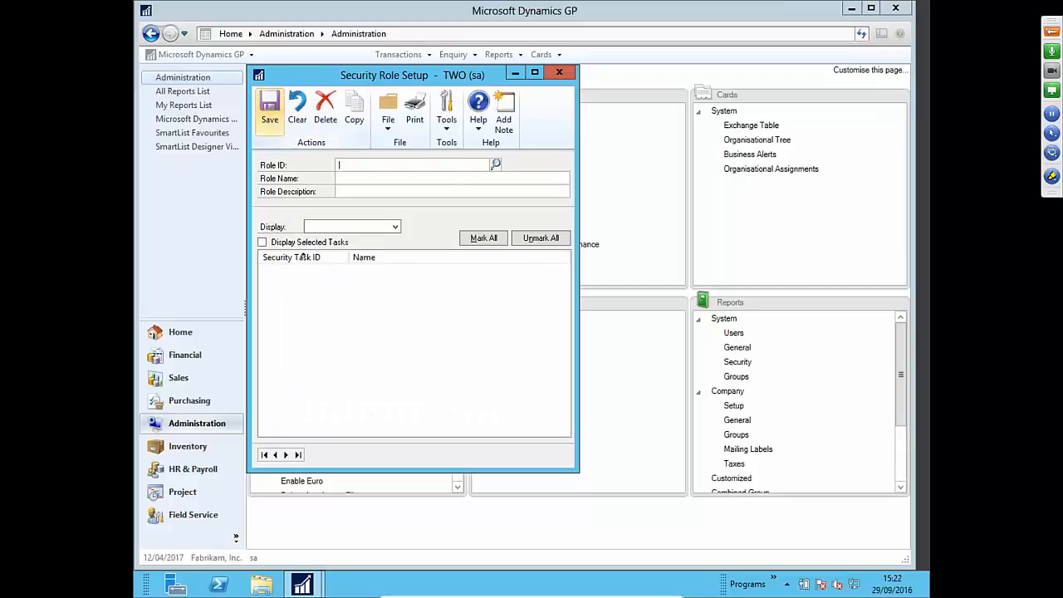
- Close role setup and open User Security Setup with the system password
{"action": "left_click", "coordinate": [559, 73]}
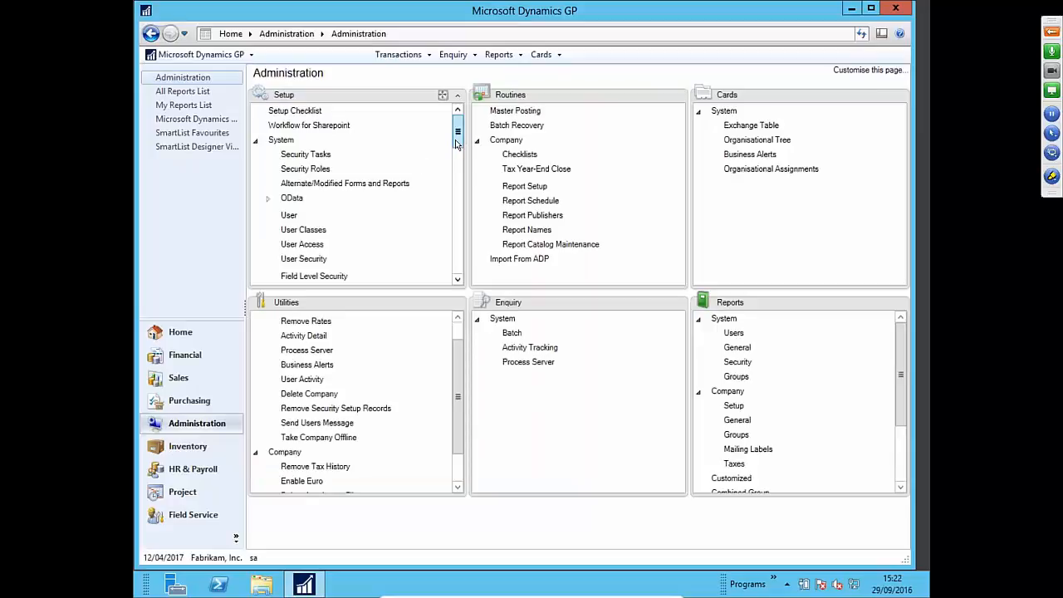
{"action": "left_click", "coordinate": [307, 260]}
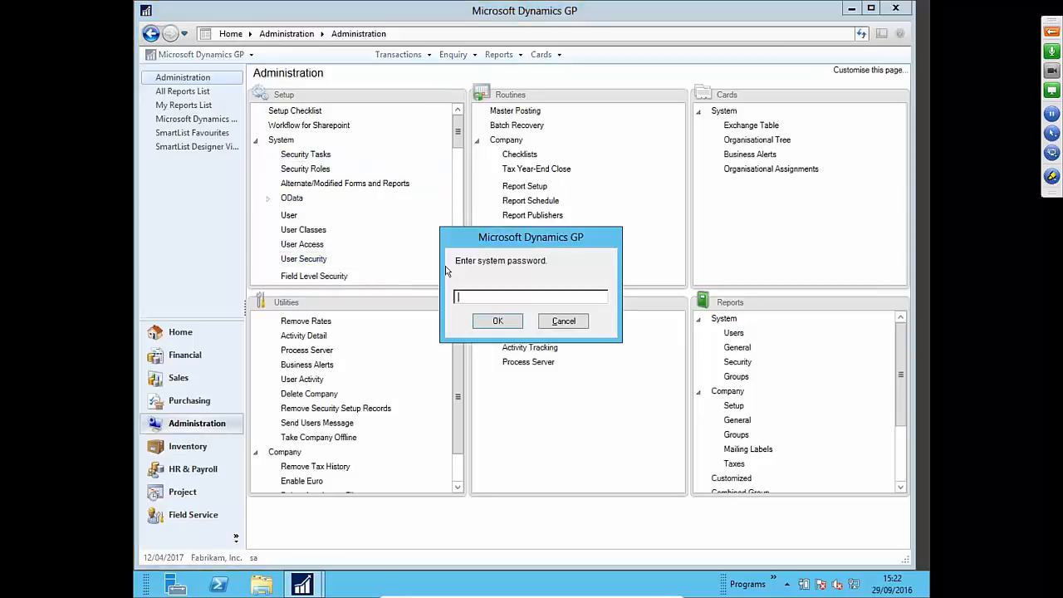
{"action": "type", "text": "pass@word1"}
{"action": "key", "text": "Return"}
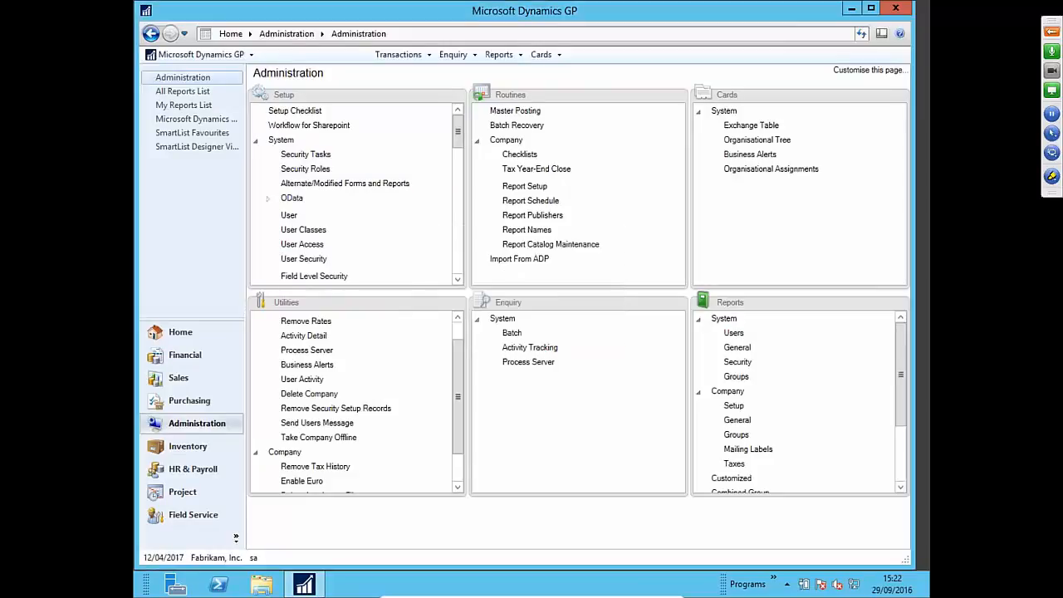
- Select the test user and show their Fabrikam, Inc. company roles
{"action": "left_click", "coordinate": [413, 164]}
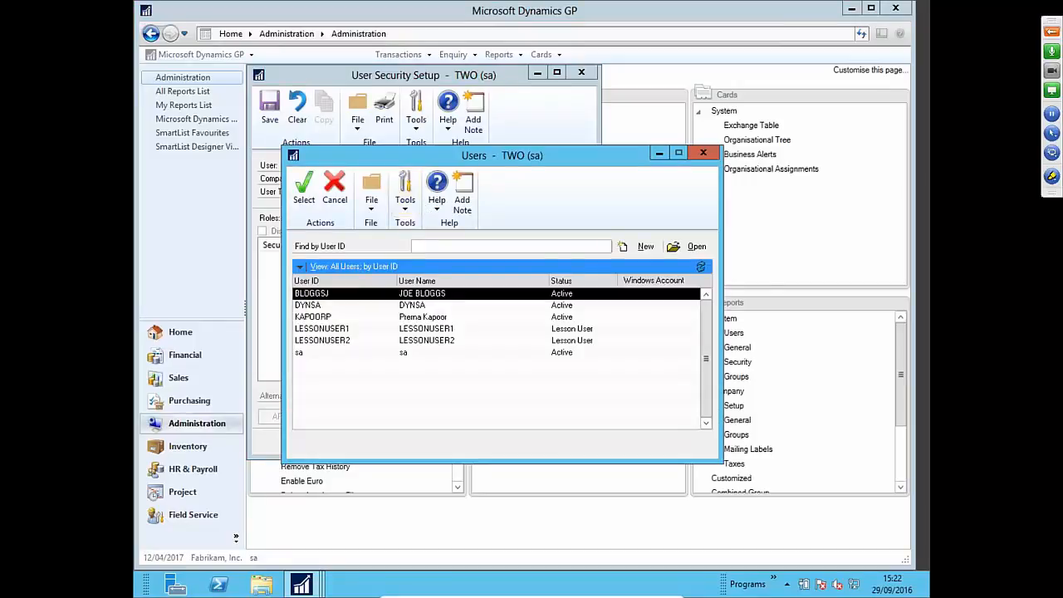
{"action": "double_click", "coordinate": [371, 299]}
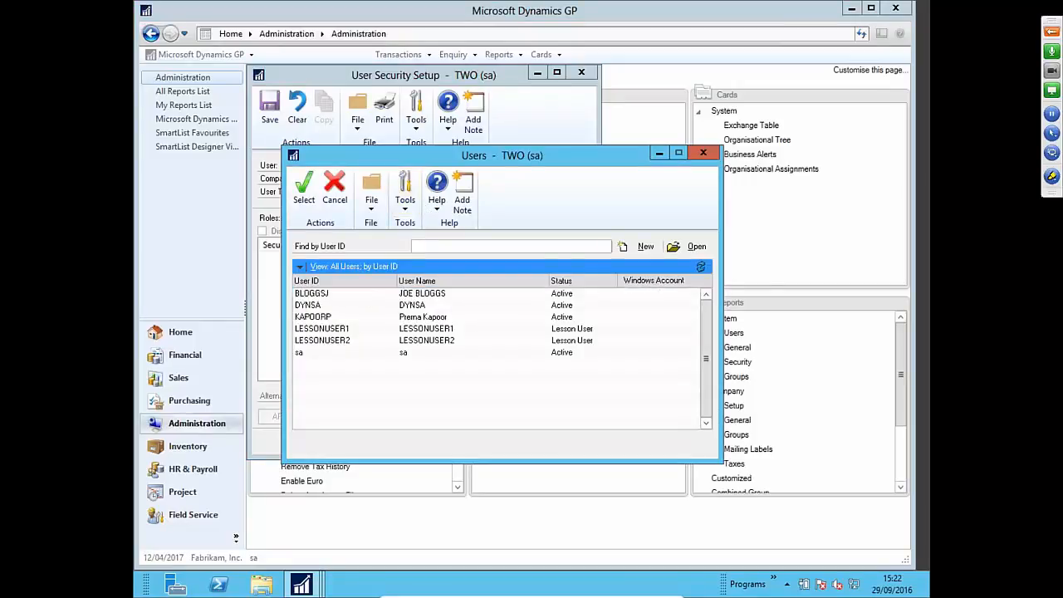
{"action": "left_click", "coordinate": [379, 181]}
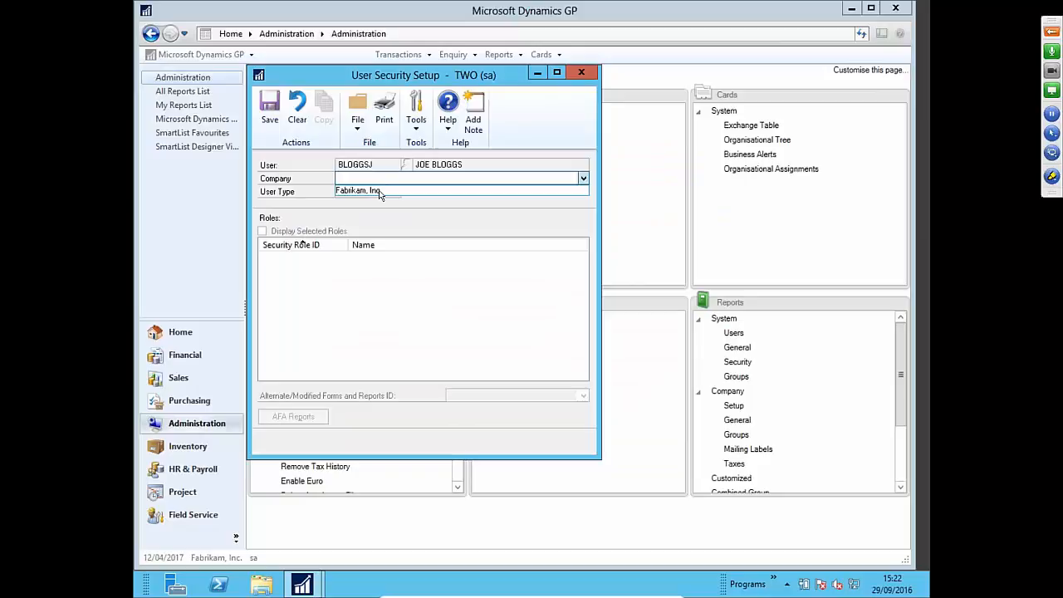
{"action": "left_click", "coordinate": [379, 191]}
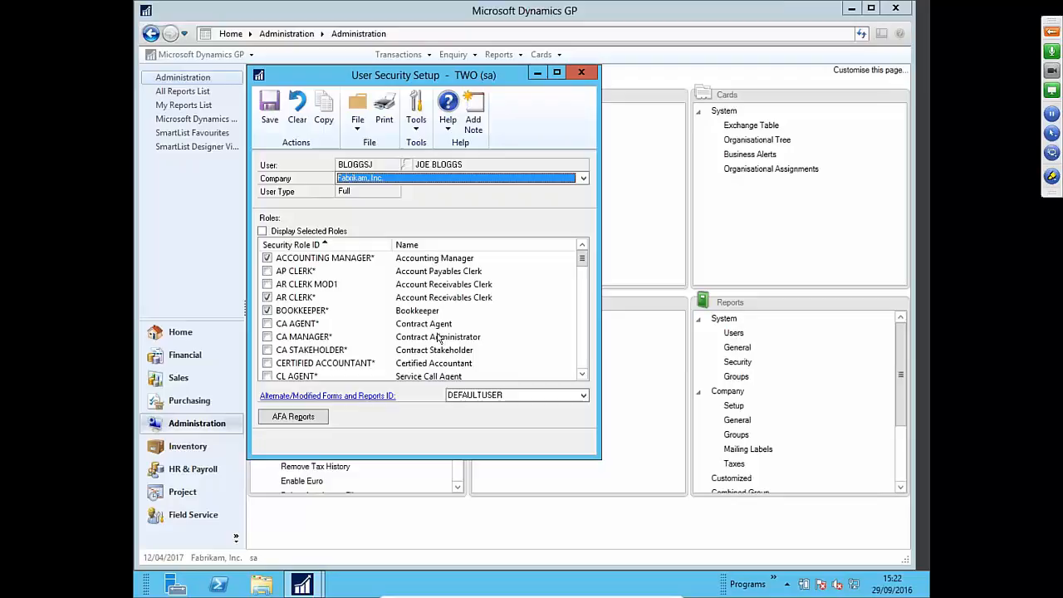
- Replace the AR CLERK* role with AR CLERK MOD1 and remove WAREHOUSE MANAGER
{"action": "left_click", "coordinate": [267, 297]}
{"action": "left_click", "coordinate": [267, 284]}
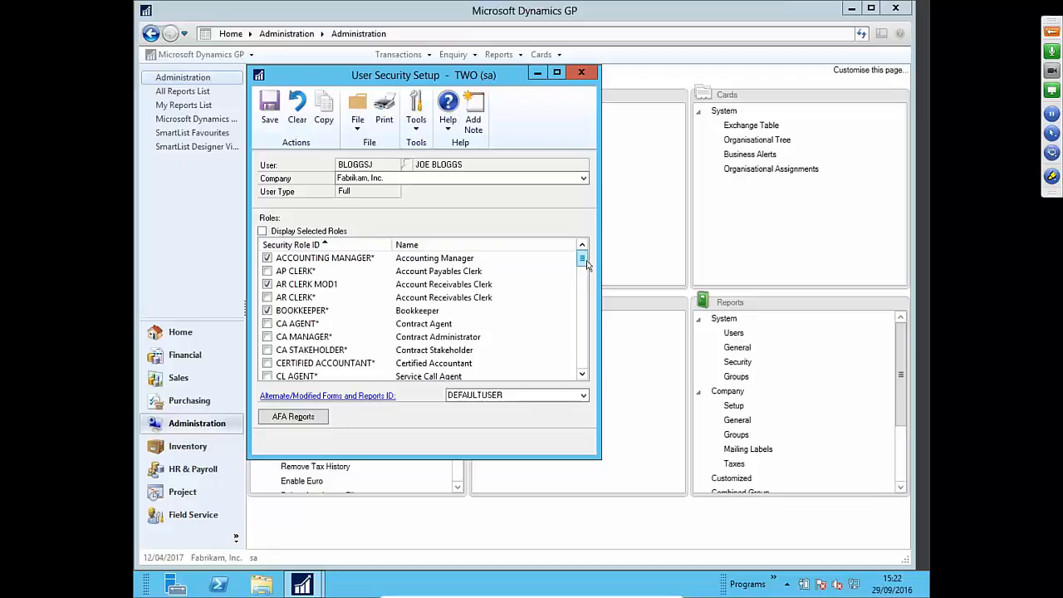
{"action": "scroll", "coordinate": [585, 284], "scroll_direction": "down", "scroll_amount": 3}
{"action": "scroll", "coordinate": [585, 284], "scroll_direction": "up", "scroll_amount": 3}
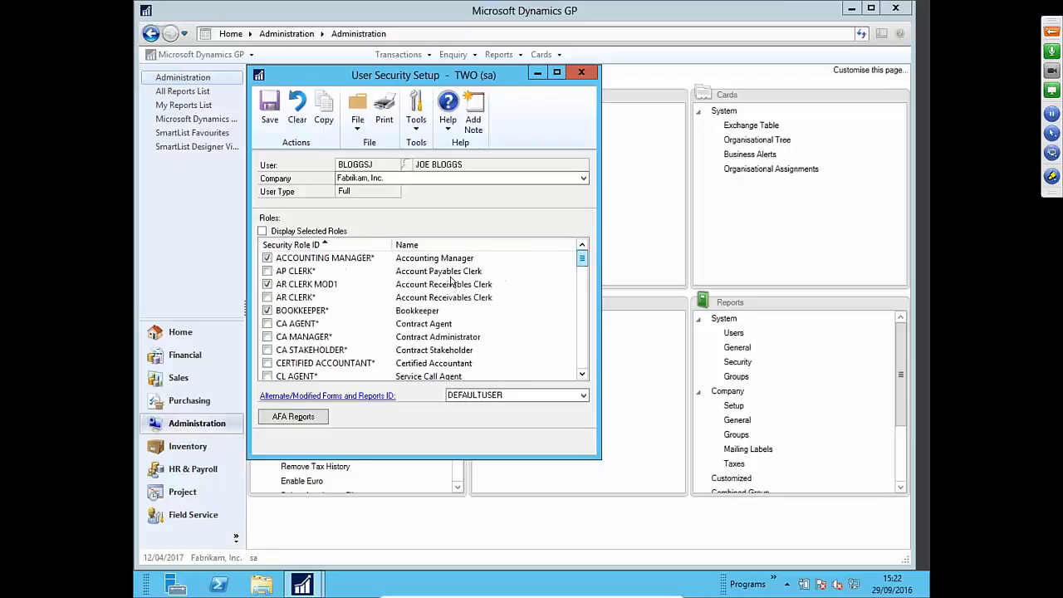
{"action": "left_click", "coordinate": [263, 230]}
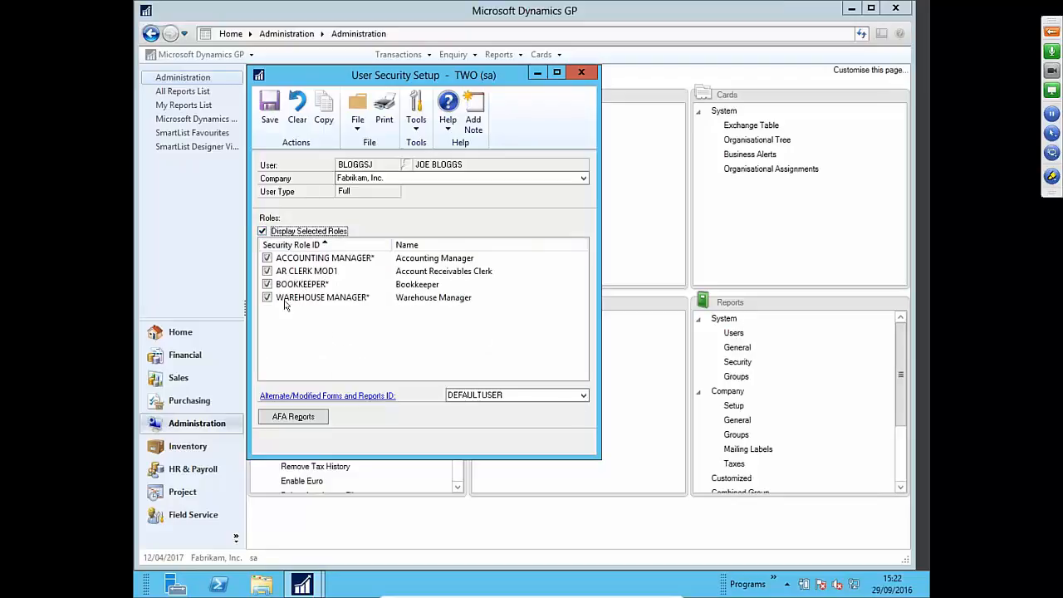
{"action": "left_click", "coordinate": [267, 297]}
{"action": "left_click", "coordinate": [262, 232]}
{"action": "left_click", "coordinate": [263, 231]}
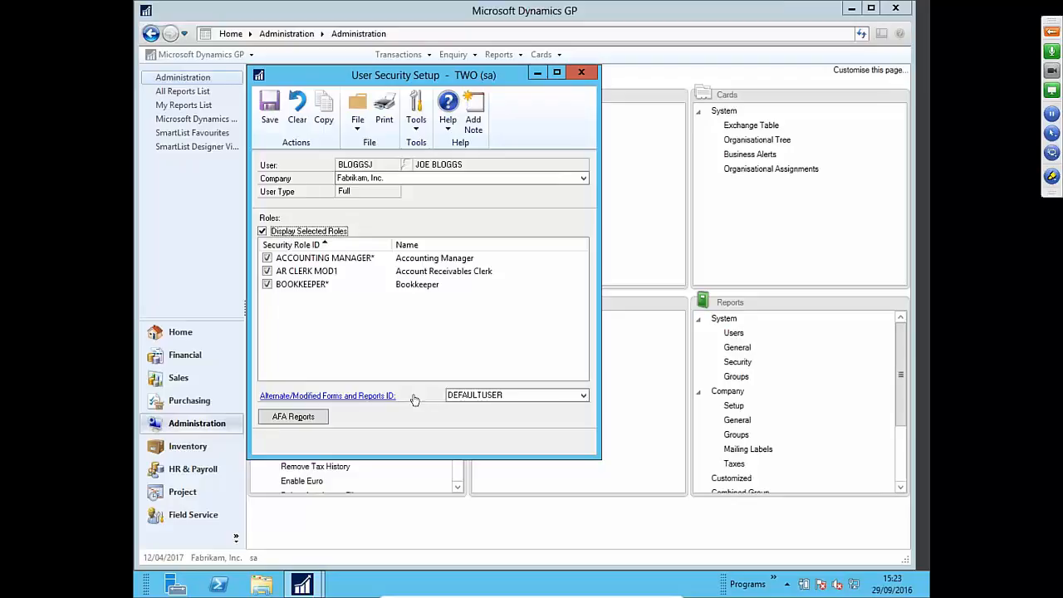
- Set the alternate forms ID to DEFAULTUSER and save the user's role assignments
{"action": "left_click", "coordinate": [495, 395]}
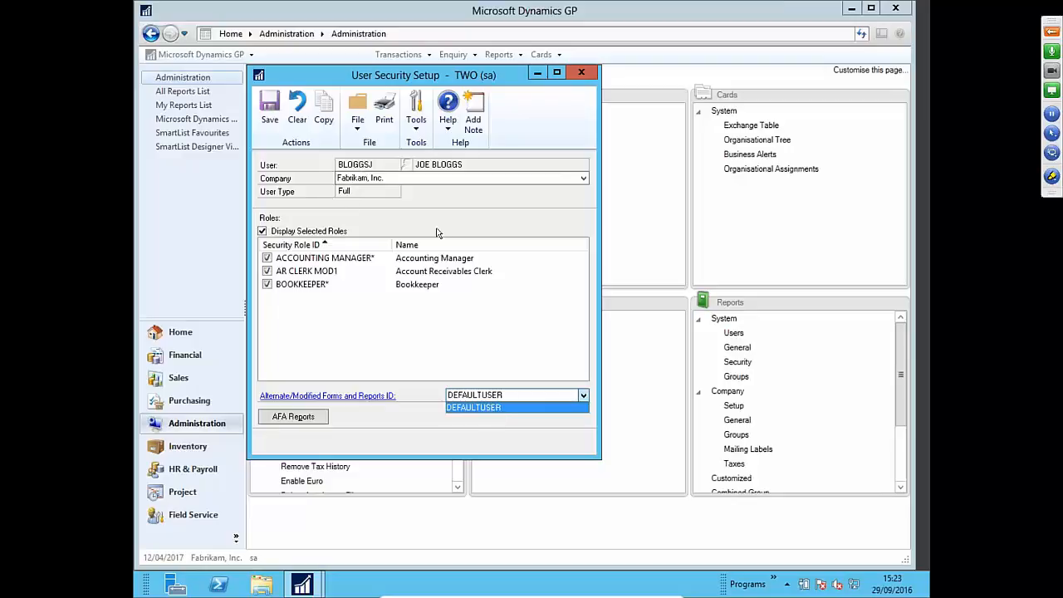
{"action": "left_click", "coordinate": [498, 407]}
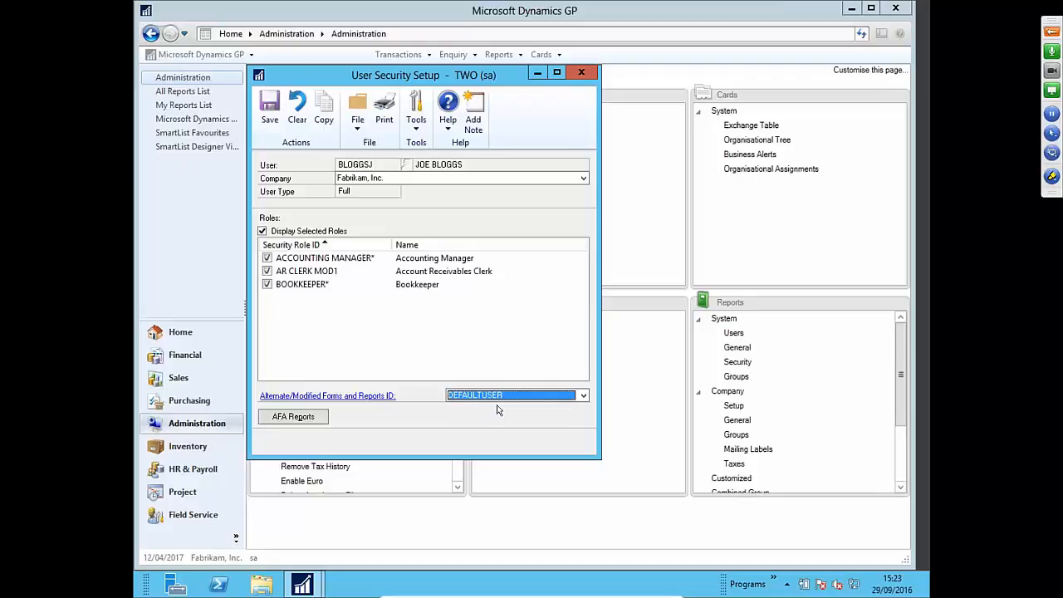
{"action": "left_click", "coordinate": [270, 126]}
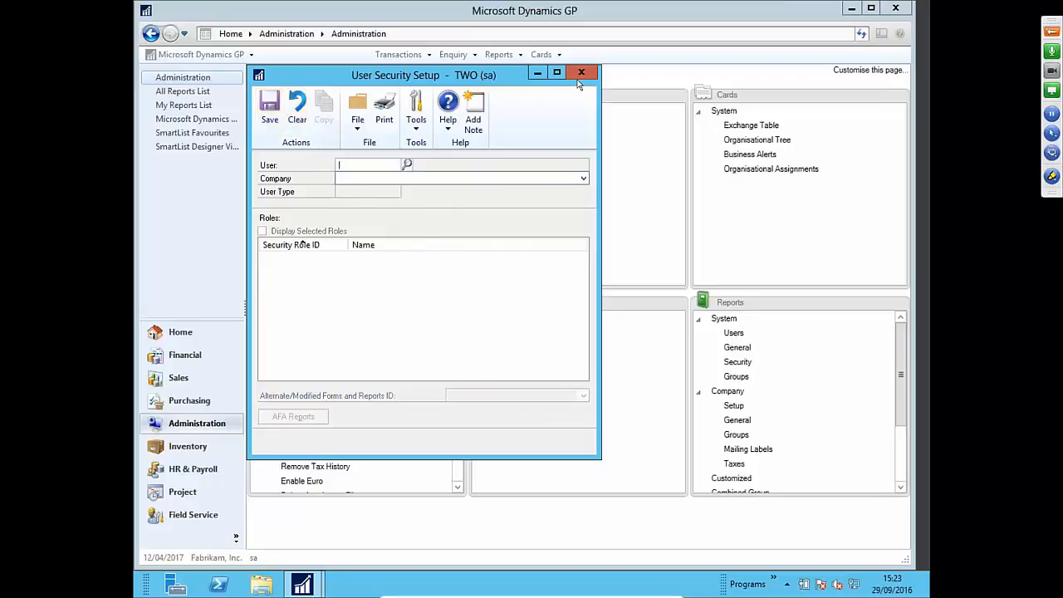
- Close User Security Setup to return to the Administration page
{"action": "left_click", "coordinate": [580, 73]}
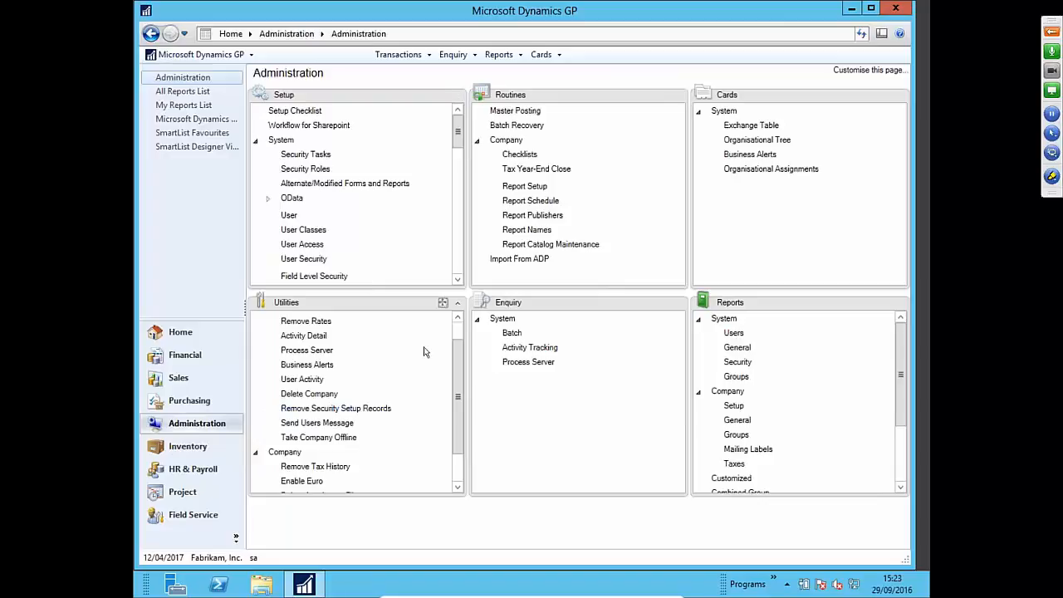
{"action": "left_click_drag", "start_coordinate": [459, 139], "coordinate": [459, 145]}
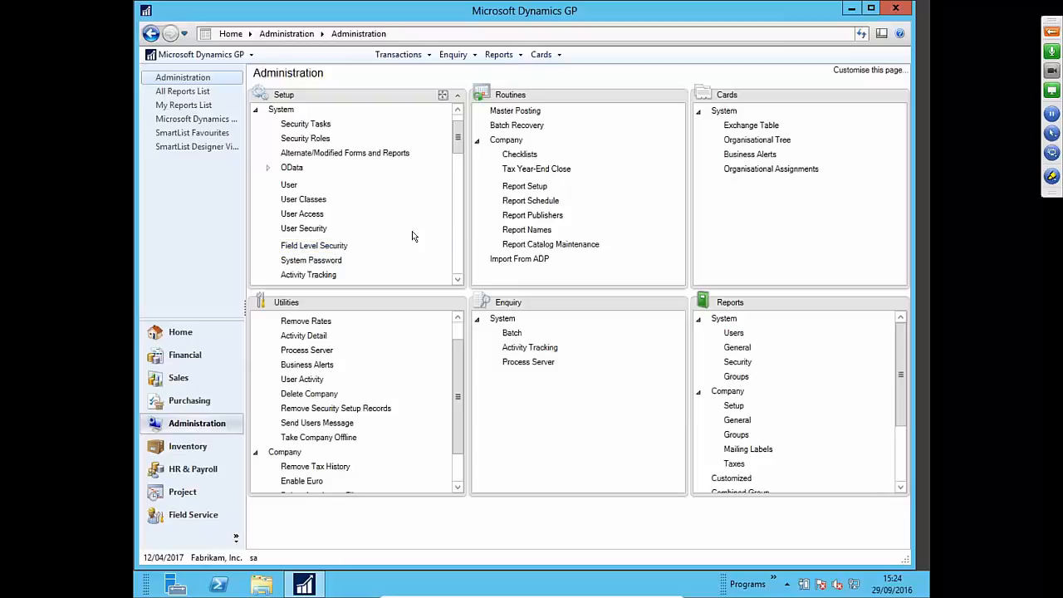
- Unlock Field Level Security with the system password and start typing a new security ID
{"action": "left_click", "coordinate": [308, 248]}
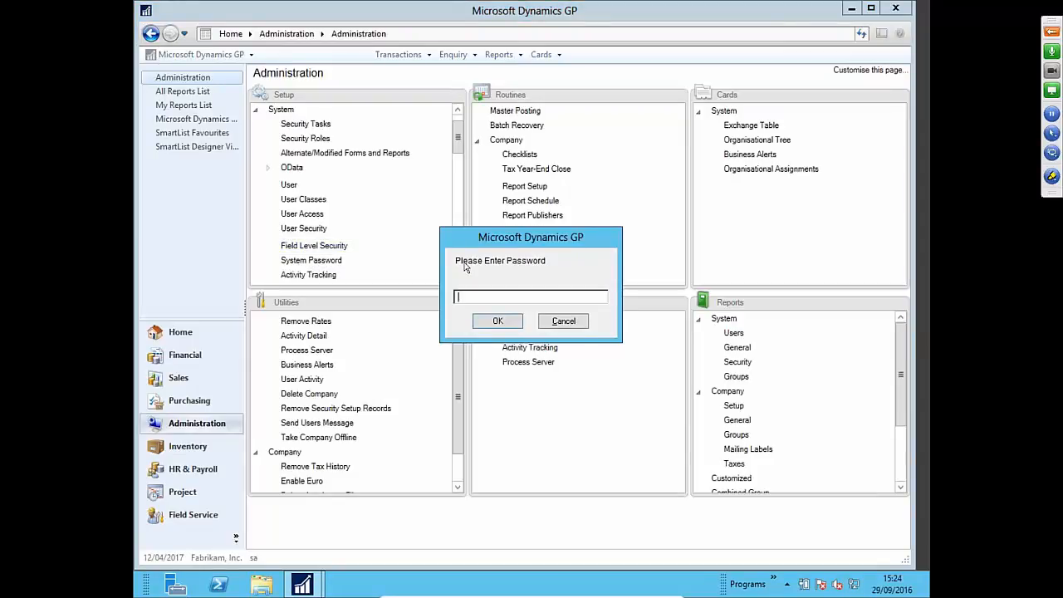
{"action": "type", "text": "Access123"}
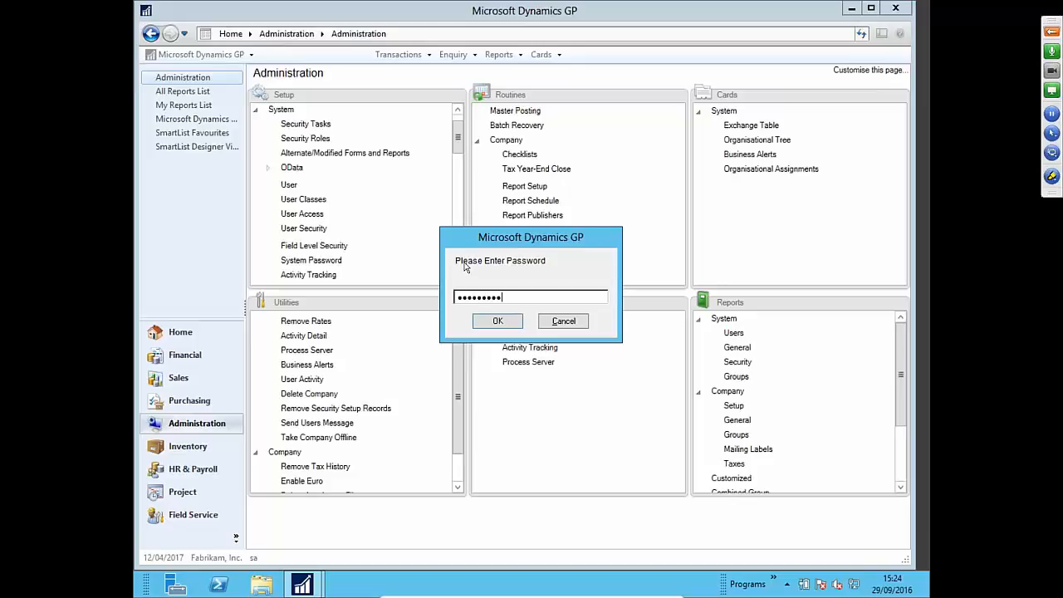
{"action": "key", "text": "Return"}
{"action": "type", "text": "Access123"}
{"action": "key", "text": "Return"}
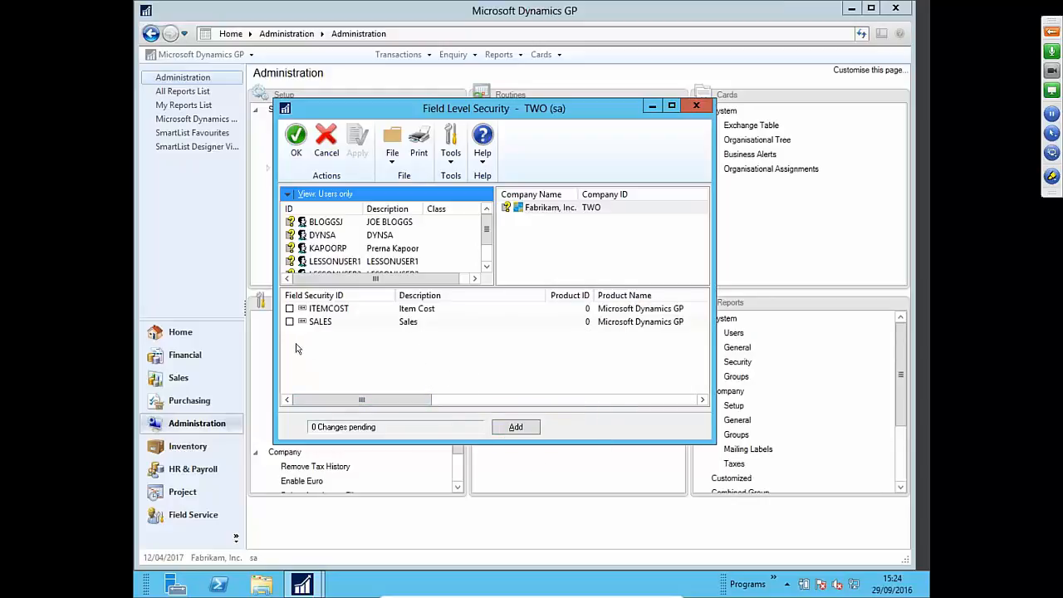
{"action": "left_click", "coordinate": [516, 427]}
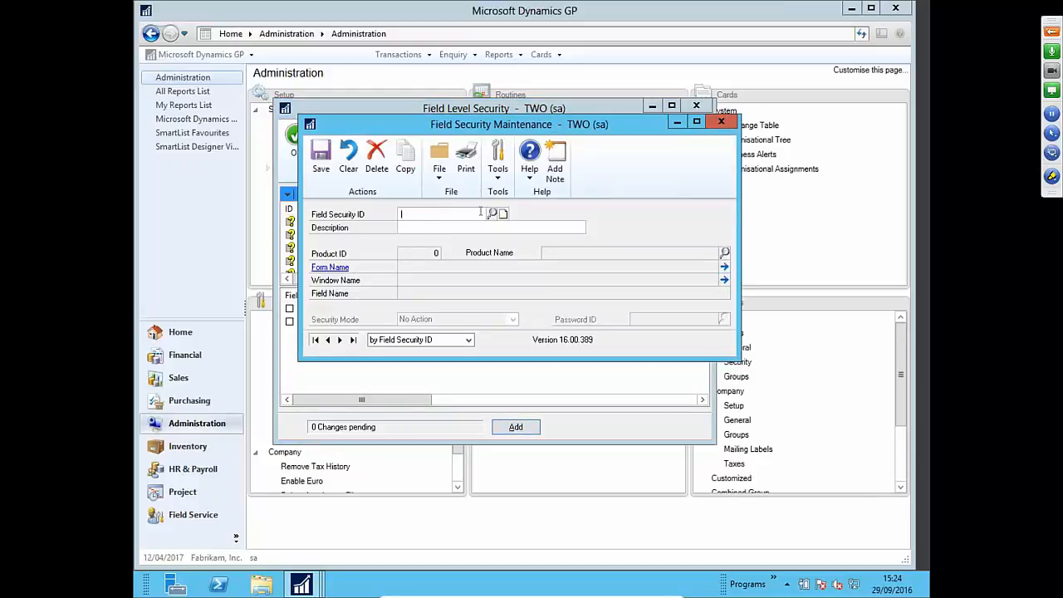
{"action": "type", "text": "SAL"}
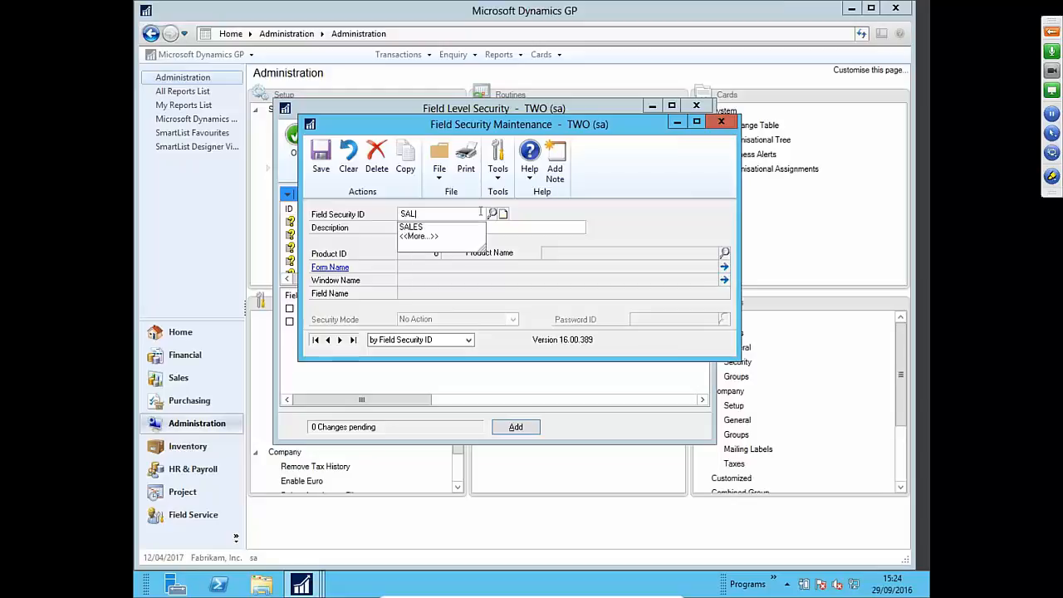
{"action": "type", "text": "ES DELETE BU"}
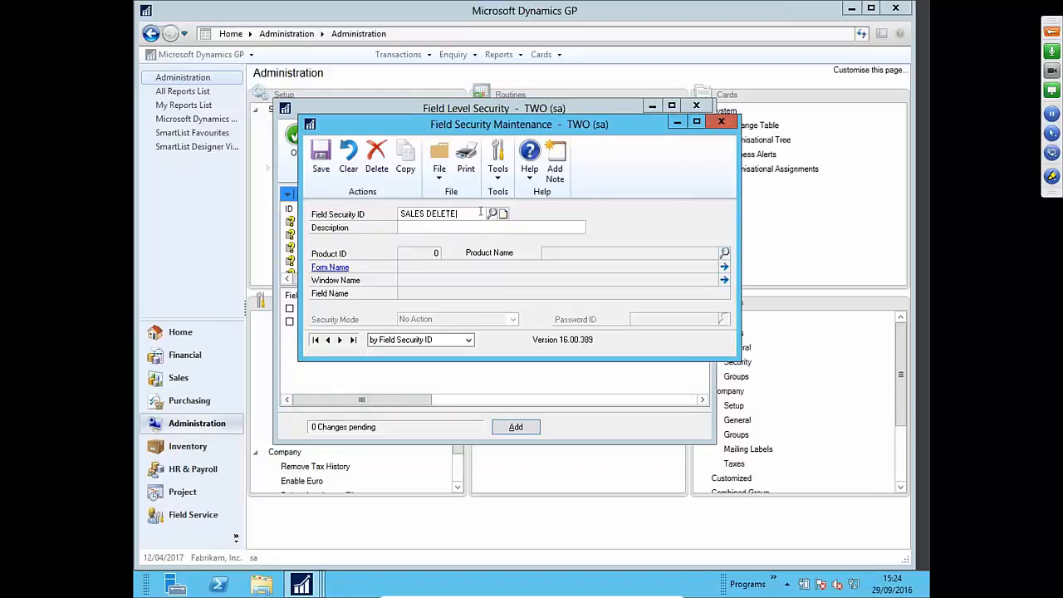
- Trim the ID to SALES DELETE and enter the description Sales Delete Button
{"action": "key", "text": "BackSpace"}
{"action": "key", "text": "BackSpace"}
{"action": "key", "text": "BackSpace"}
{"action": "left_click", "coordinate": [487, 227]}
{"action": "type", "text": "Sales Delete Button"}
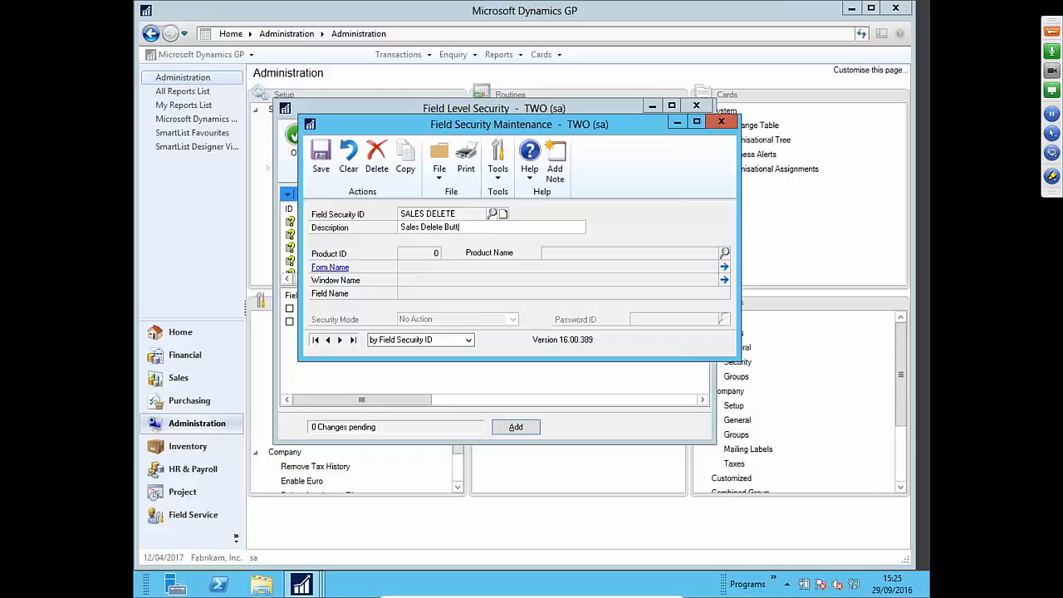
- Browse the form lookup to Microsoft Dynamics GP > Sales > Debtor Maintenance > Main: Debtor Maintenance
{"action": "left_click", "coordinate": [724, 253]}
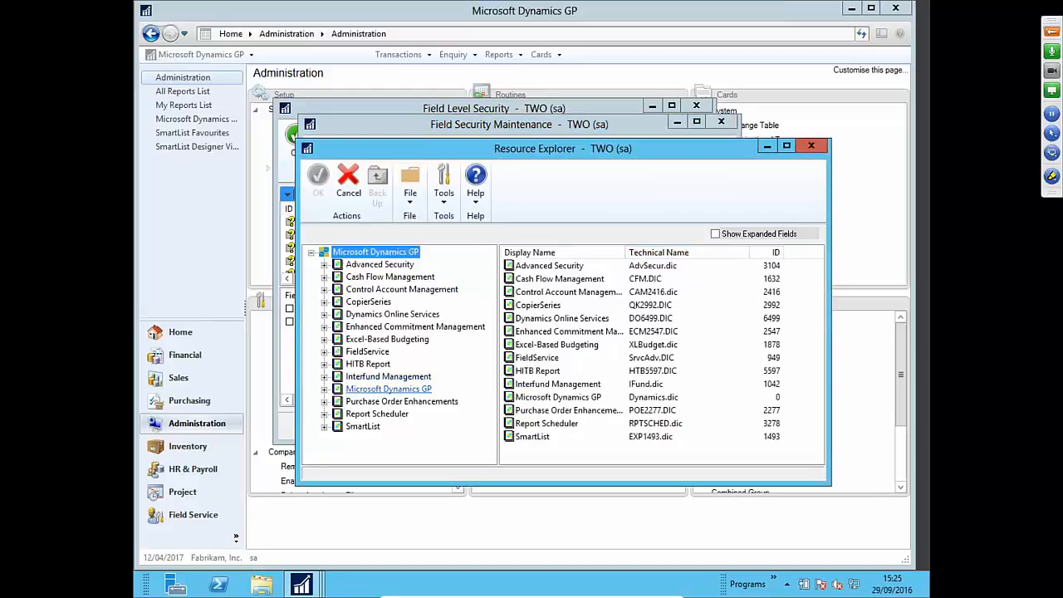
{"action": "left_click", "coordinate": [324, 390]}
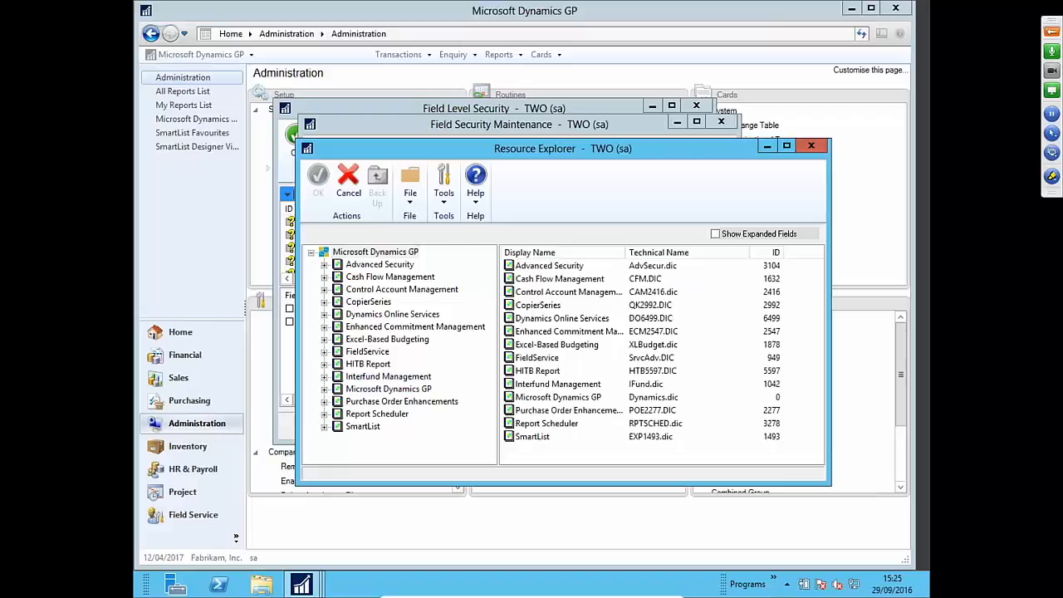
{"action": "scroll", "coordinate": [493, 350], "scroll_direction": "down", "scroll_amount": 1}
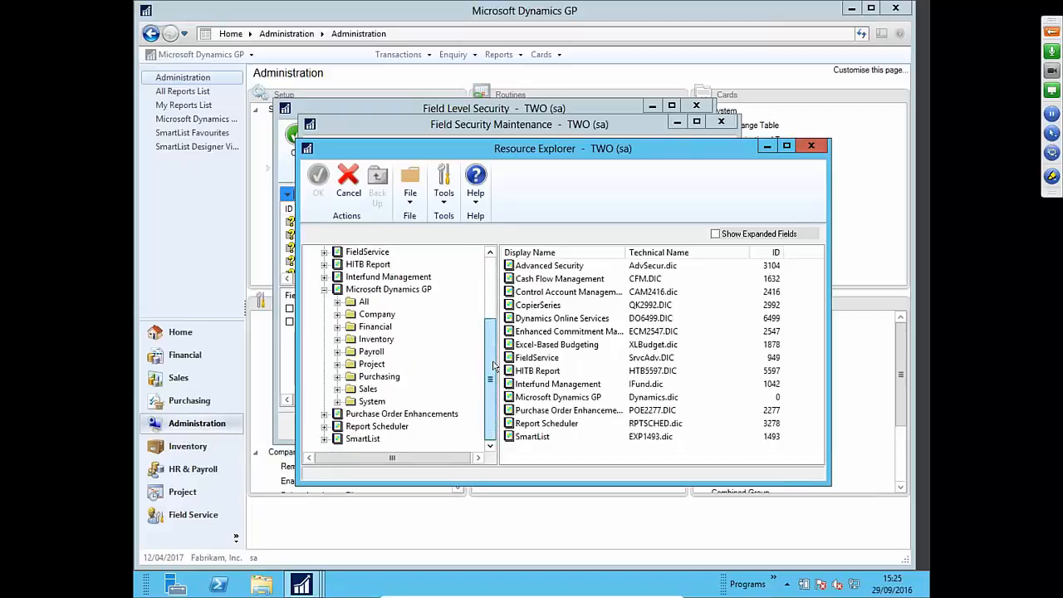
{"action": "left_click", "coordinate": [337, 389]}
{"action": "left_click_drag", "start_coordinate": [493, 272], "coordinate": [494, 282]}
{"action": "scroll", "coordinate": [493, 282], "scroll_direction": "down", "scroll_amount": 2}
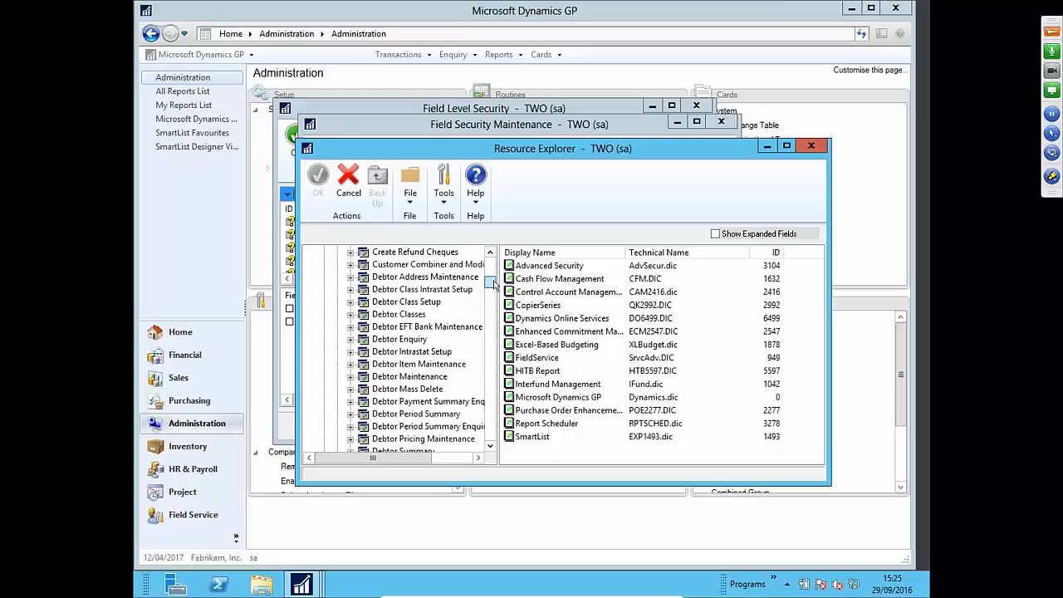
{"action": "left_click", "coordinate": [351, 377]}
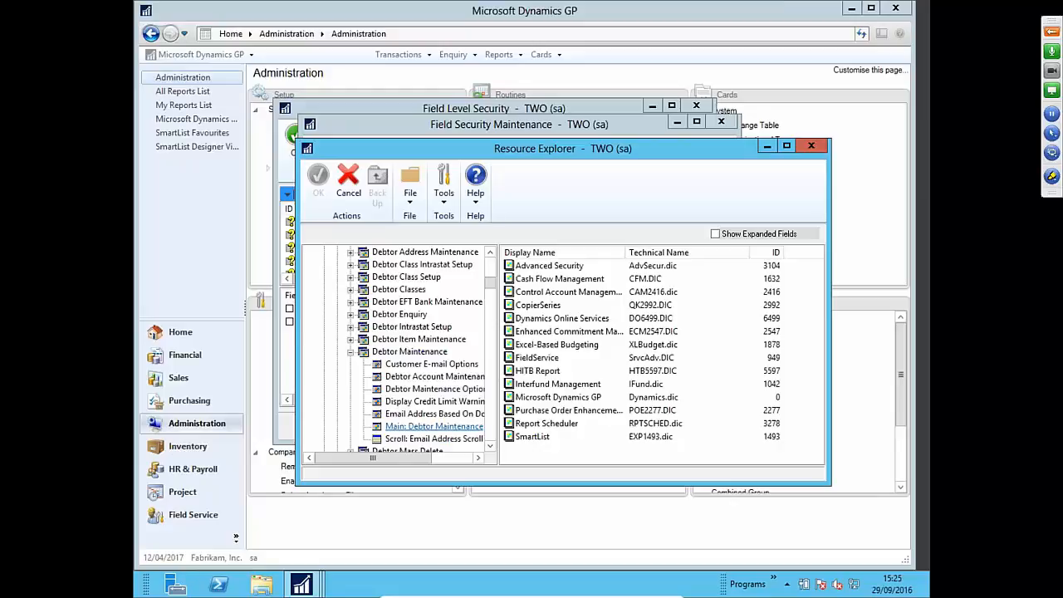
{"action": "left_click", "coordinate": [434, 426]}
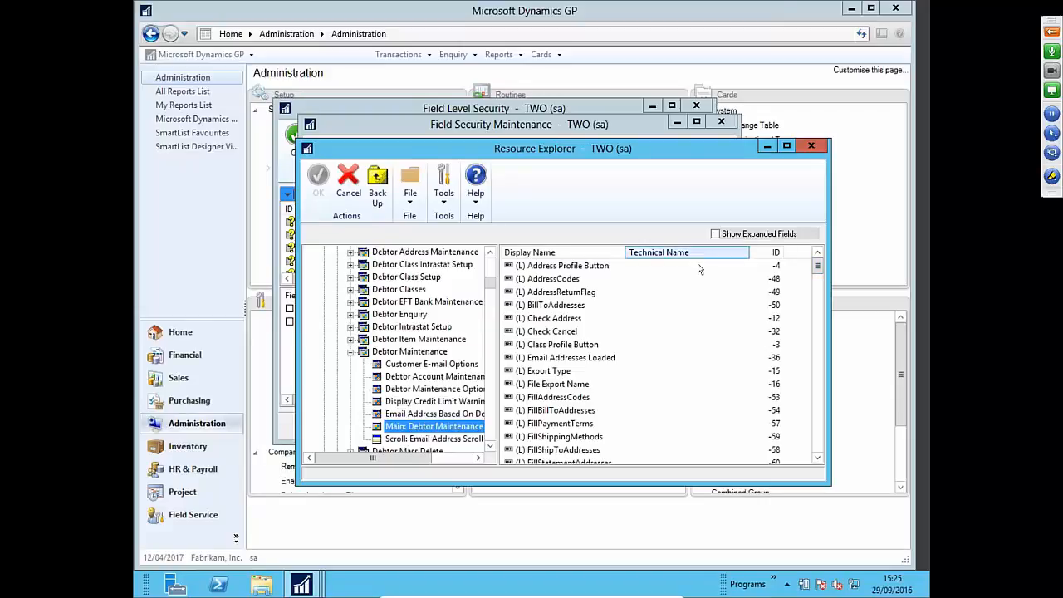
- Select the Delete Button field of RM_Customer_Maintenance as the secured field
{"action": "scroll", "coordinate": [822, 290], "scroll_direction": "down", "scroll_amount": 2}
{"action": "scroll", "coordinate": [822, 287], "scroll_direction": "down", "scroll_amount": 10}
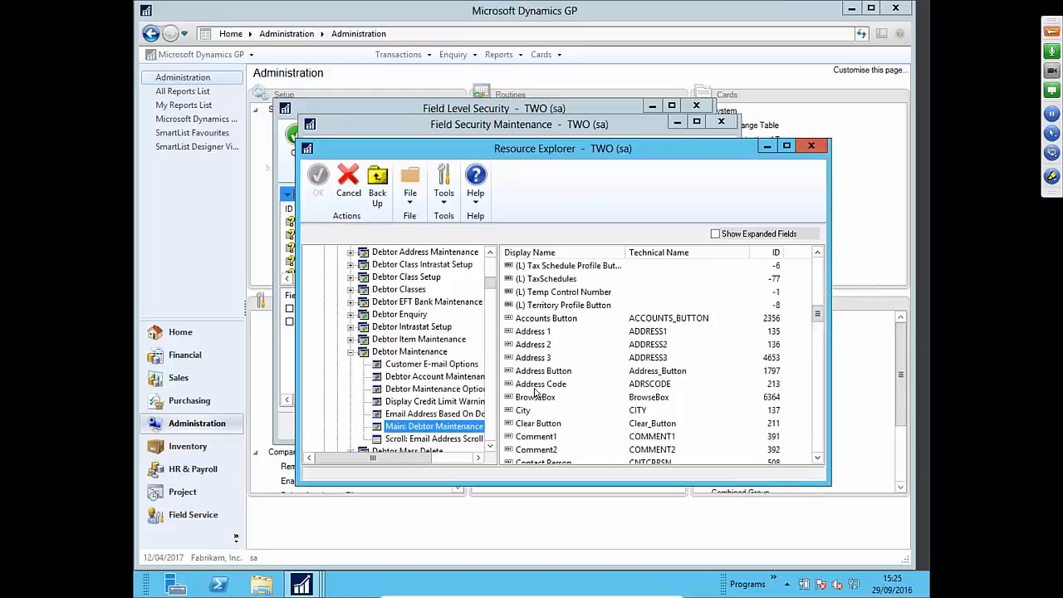
{"action": "scroll", "coordinate": [535, 393], "scroll_direction": "down", "scroll_amount": 1}
{"action": "left_click", "coordinate": [818, 462]}
{"action": "left_click", "coordinate": [818, 462]}
{"action": "left_click", "coordinate": [818, 461]}
{"action": "left_click", "coordinate": [818, 462]}
{"action": "left_click", "coordinate": [817, 462]}
{"action": "left_click", "coordinate": [817, 461]}
{"action": "left_click", "coordinate": [818, 461]}
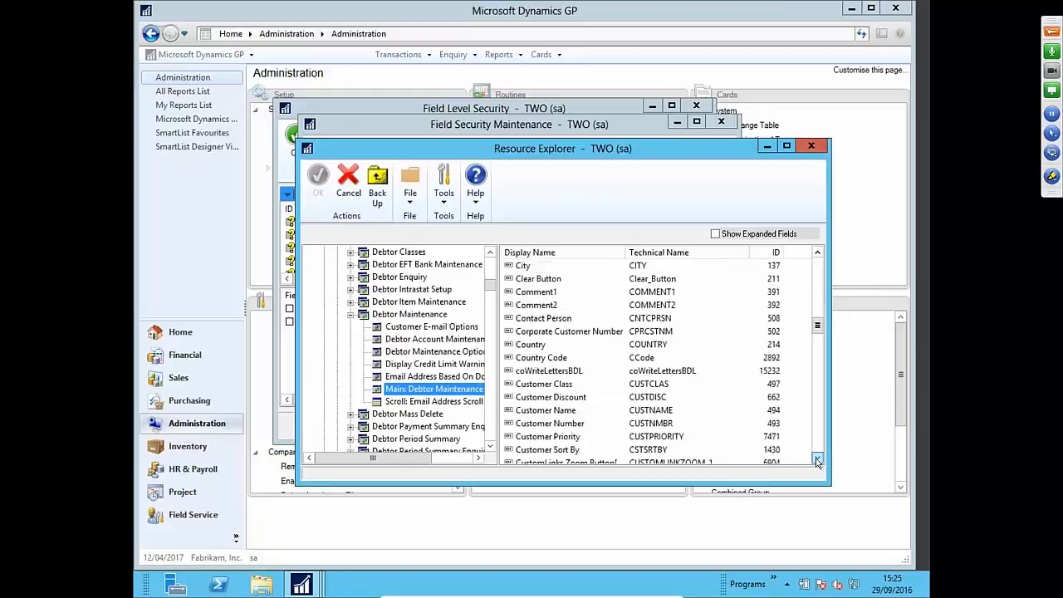
{"action": "left_click", "coordinate": [817, 462]}
{"action": "left_click", "coordinate": [817, 462]}
{"action": "left_click", "coordinate": [818, 461]}
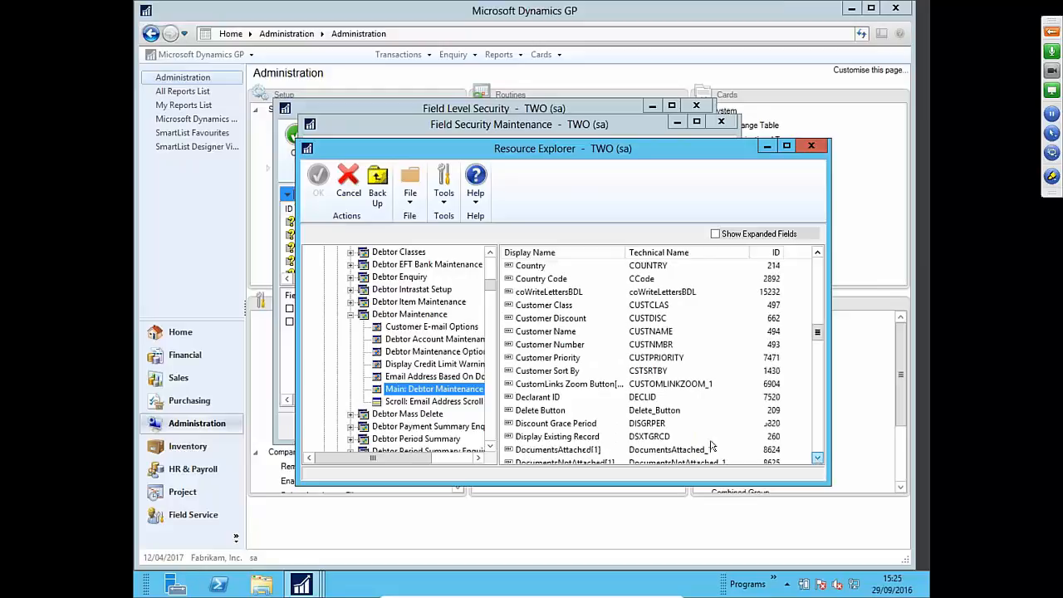
{"action": "left_click", "coordinate": [534, 411]}
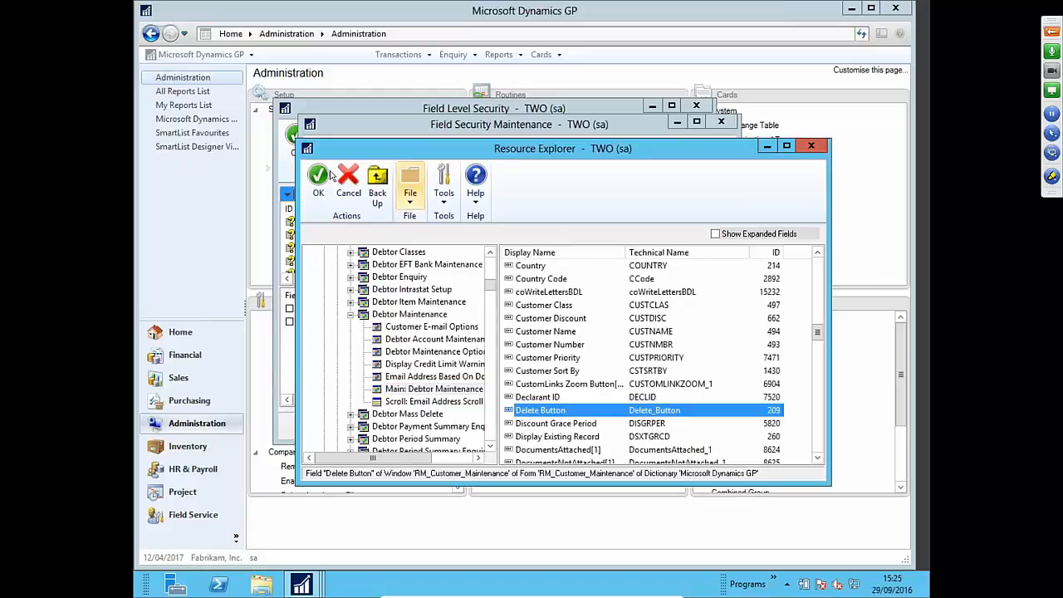
{"action": "left_click", "coordinate": [318, 177]}
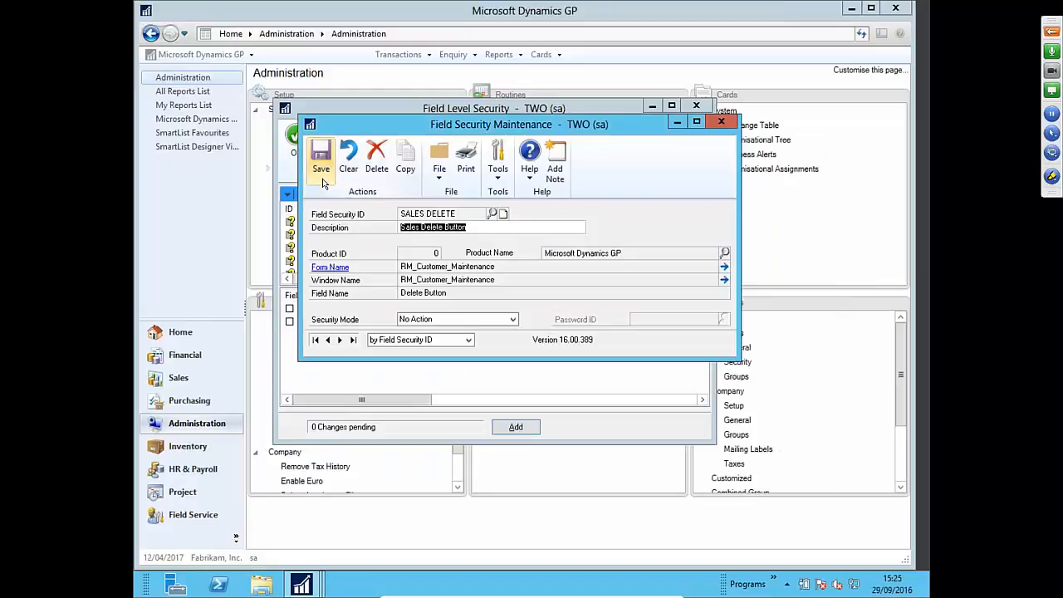
- Set SALES DELETE's security mode to Hide Field, save it, and close the maintenance window
{"action": "left_click", "coordinate": [425, 321]}
{"action": "left_click", "coordinate": [426, 389]}
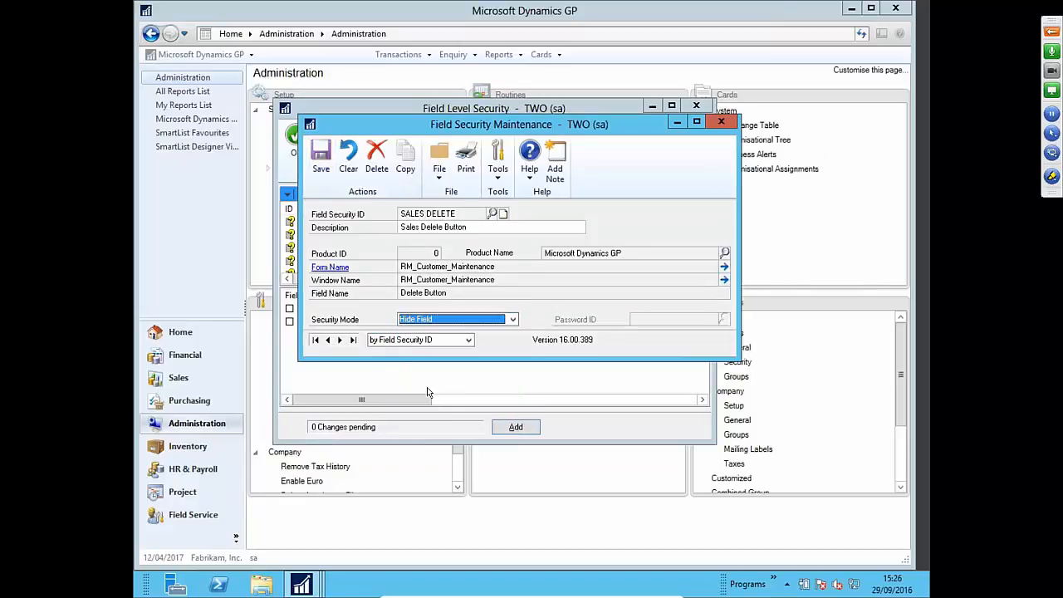
{"action": "left_click", "coordinate": [319, 166]}
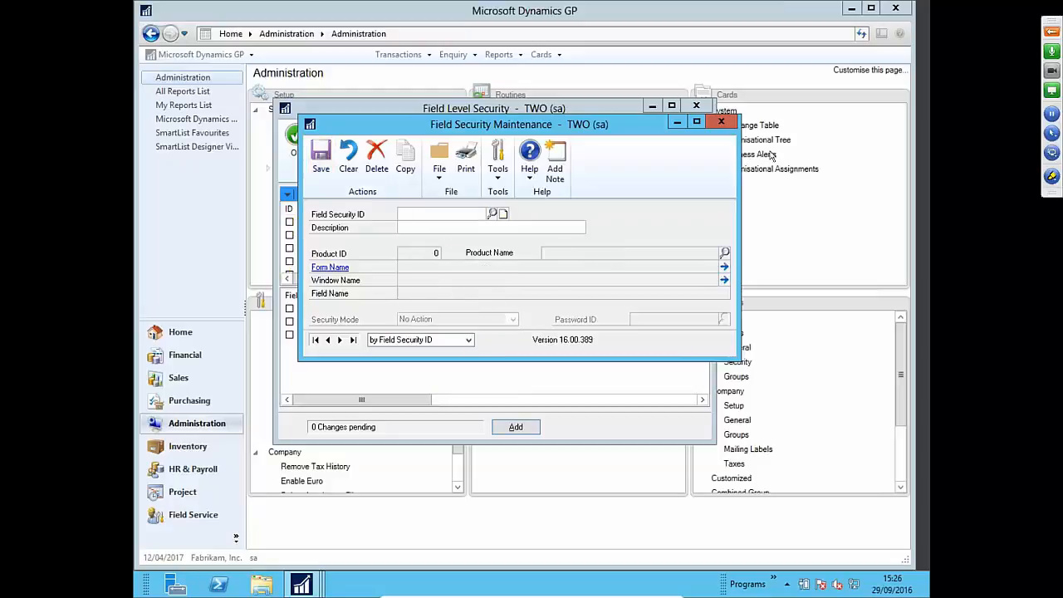
{"action": "left_click", "coordinate": [721, 125]}
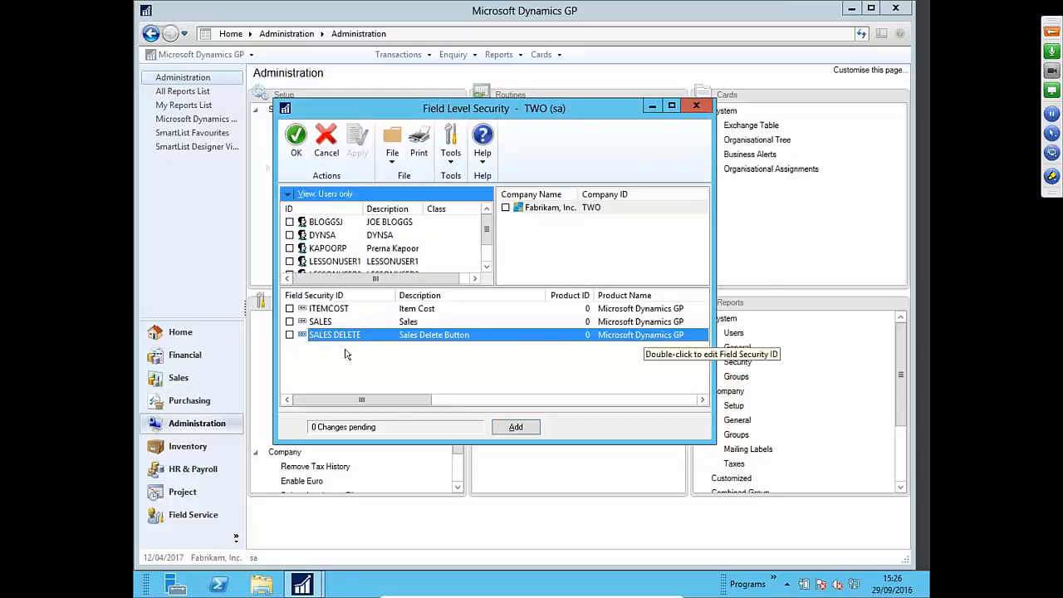
- Assign SALES DELETE to the top user in Fabrikam, Inc., clear the administrator, and apply
{"action": "left_click", "coordinate": [289, 335]}
{"action": "left_click", "coordinate": [553, 209]}
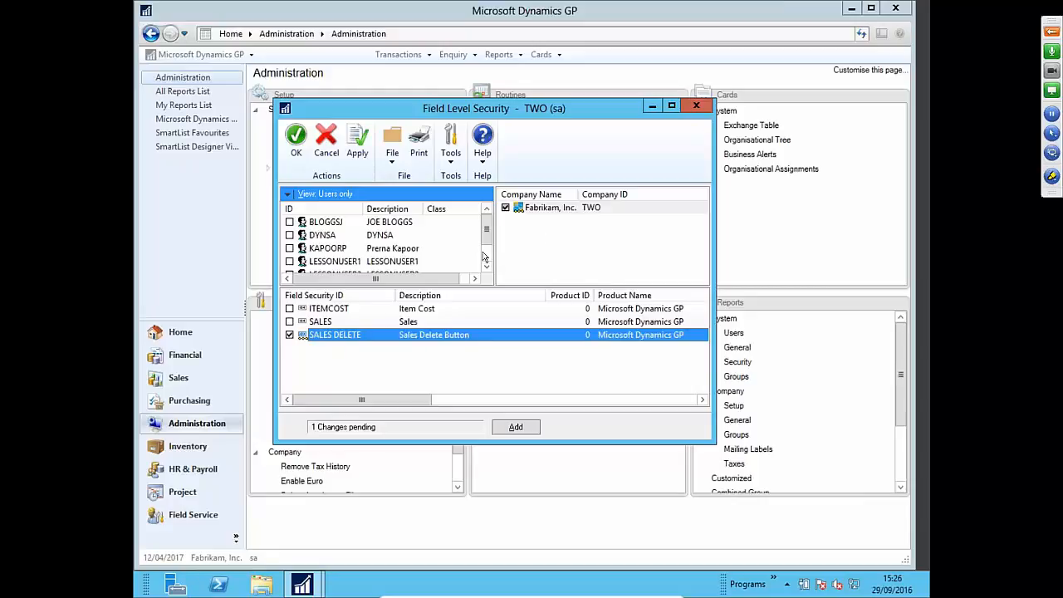
{"action": "left_click_drag", "start_coordinate": [488, 233], "coordinate": [434, 221]}
{"action": "scroll", "coordinate": [488, 249], "scroll_direction": "down", "scroll_amount": 2}
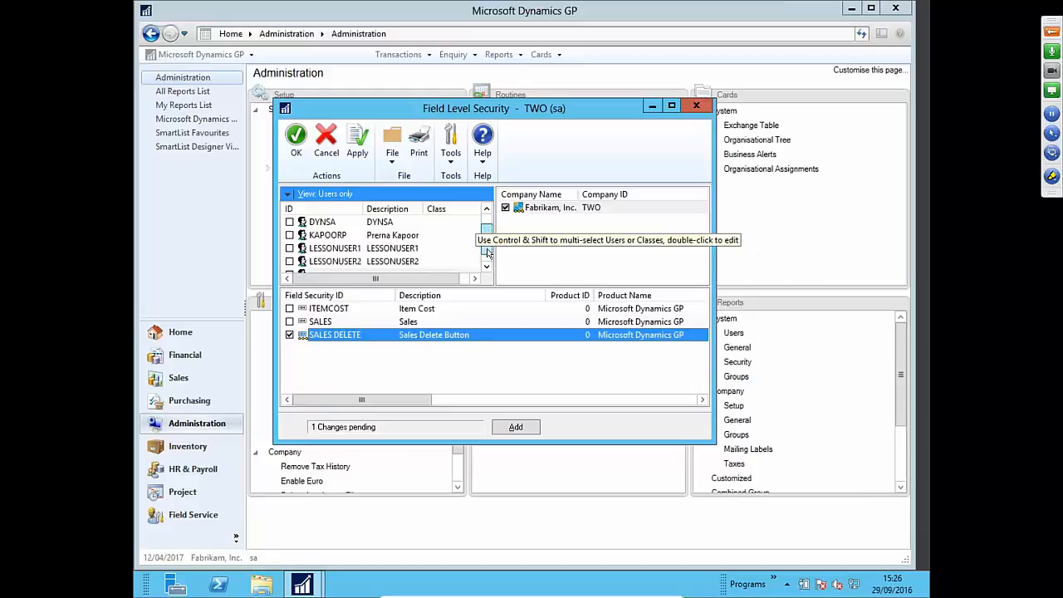
{"action": "left_click", "coordinate": [289, 262]}
{"action": "left_click", "coordinate": [290, 263]}
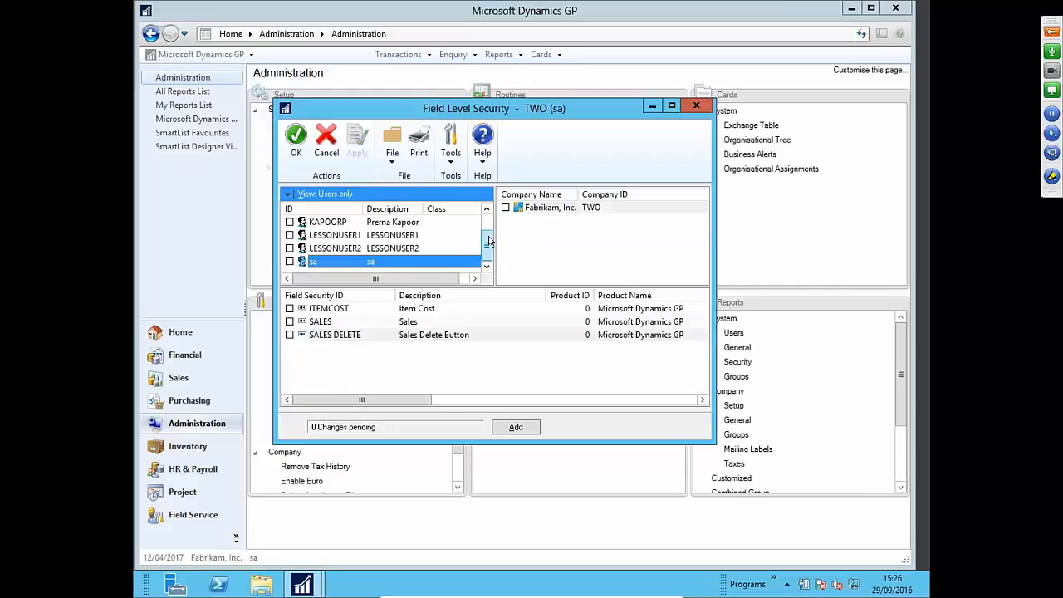
{"action": "left_click_drag", "start_coordinate": [487, 246], "coordinate": [488, 225]}
{"action": "left_click", "coordinate": [289, 222]}
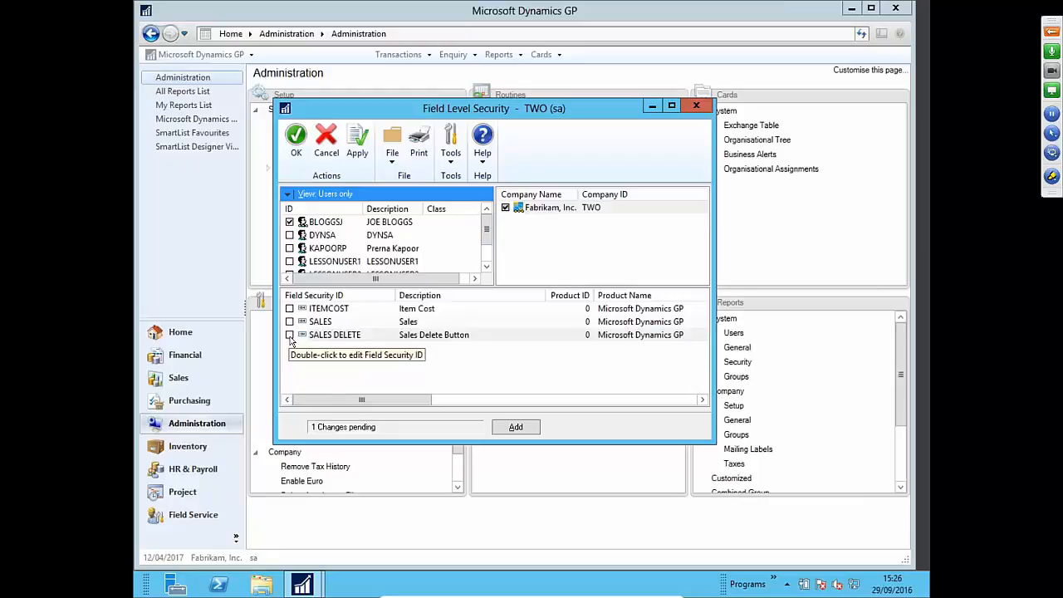
{"action": "left_click", "coordinate": [289, 335]}
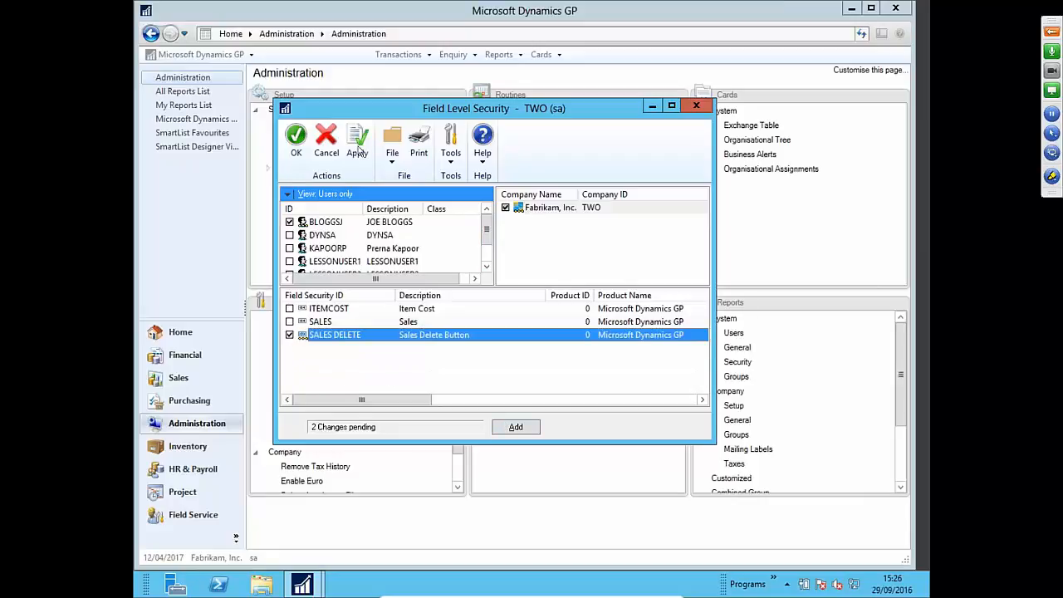
{"action": "left_click", "coordinate": [357, 141]}
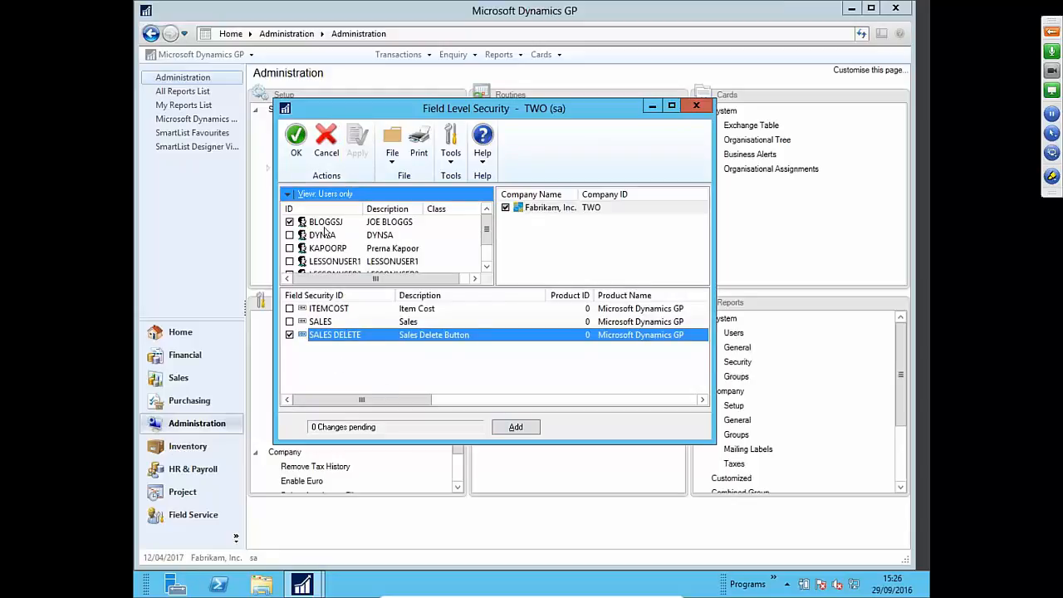
{"action": "left_click", "coordinate": [295, 141]}
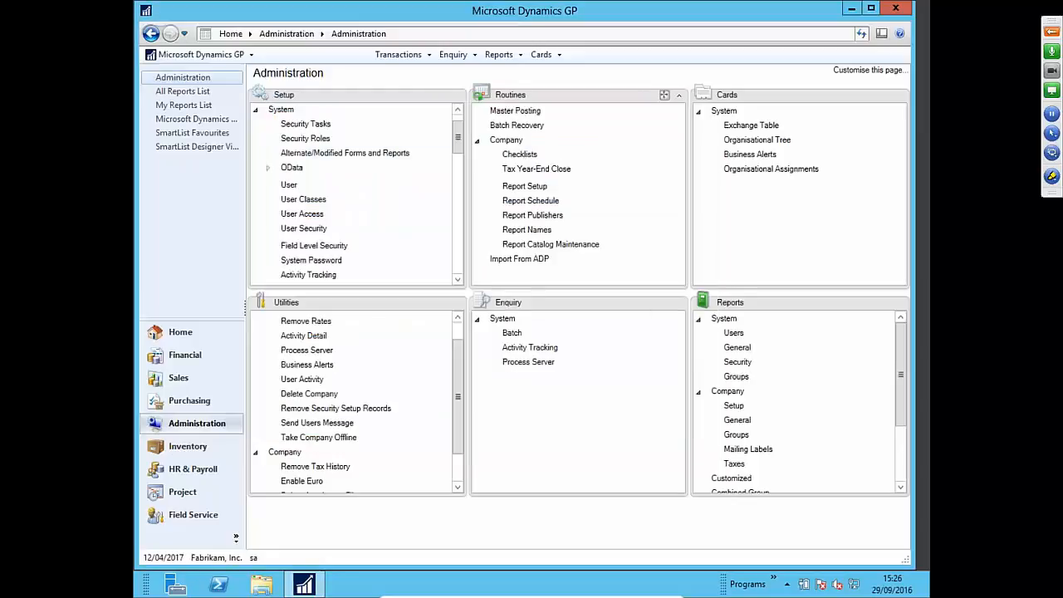
{"action": "left_click", "coordinate": [533, 55]}
{"action": "mouse_move", "coordinate": [560, 75]}
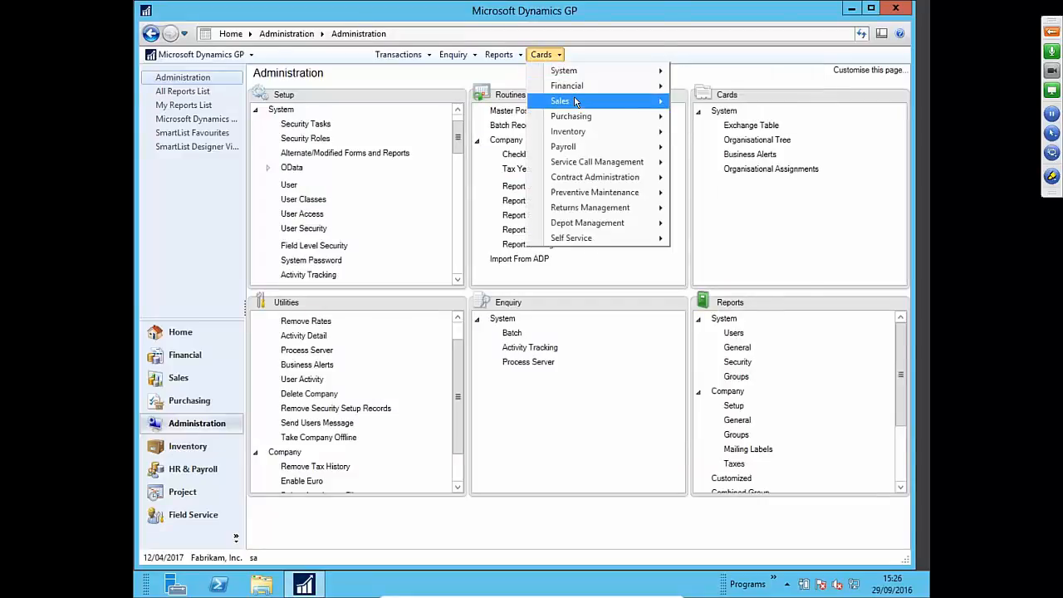
{"action": "mouse_move", "coordinate": [626, 103]}
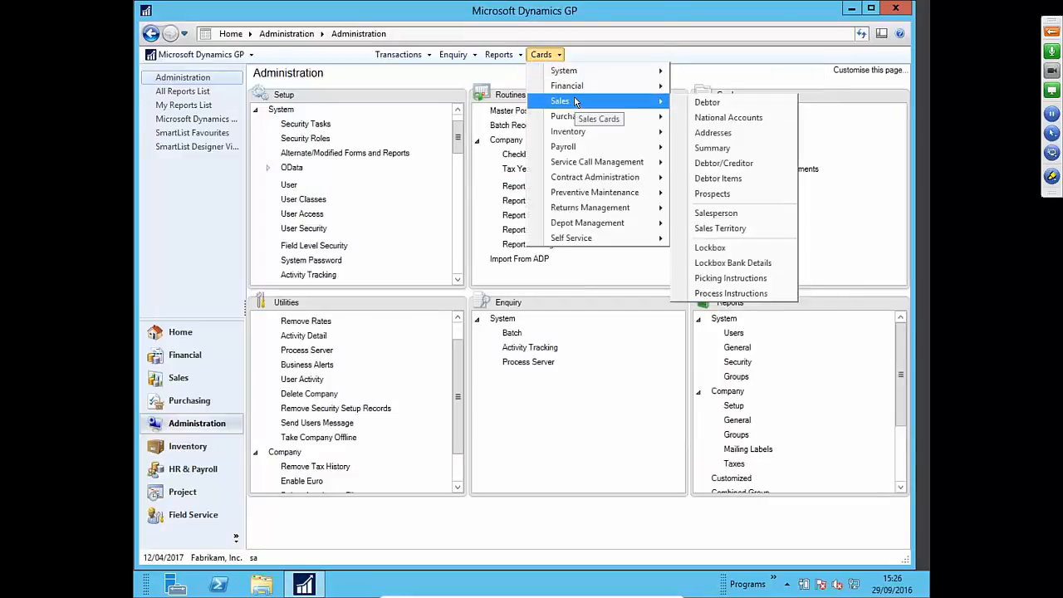
{"action": "left_click", "coordinate": [699, 110]}
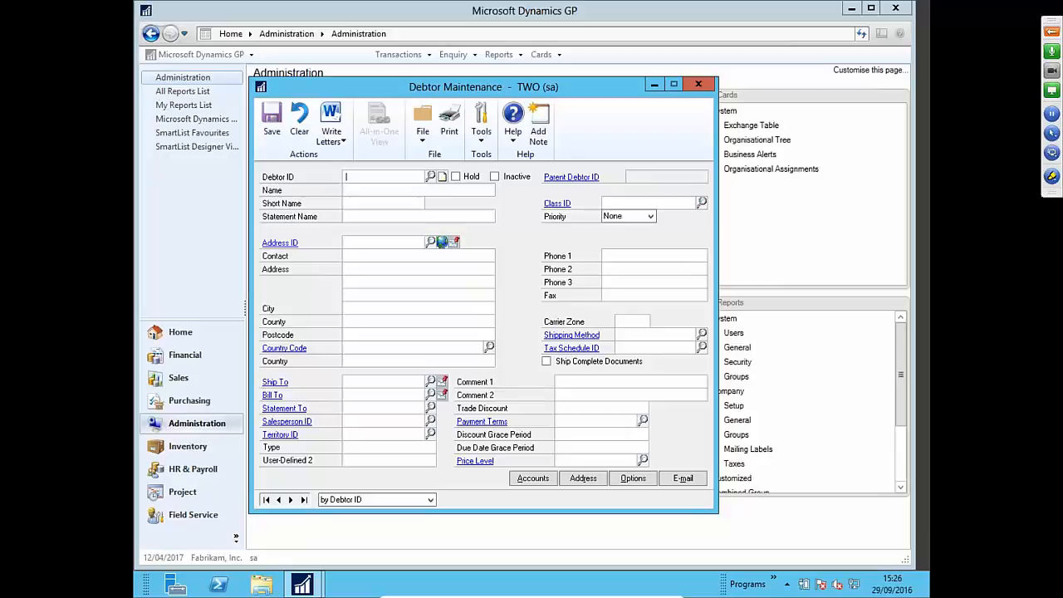
{"action": "left_click", "coordinate": [699, 86]}
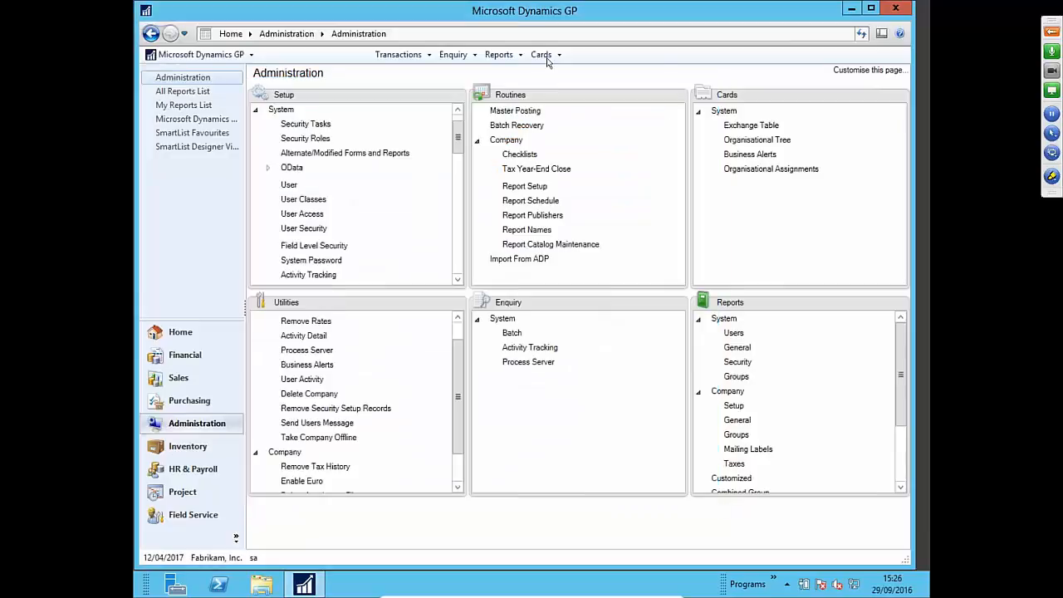
{"action": "left_click", "coordinate": [541, 54]}
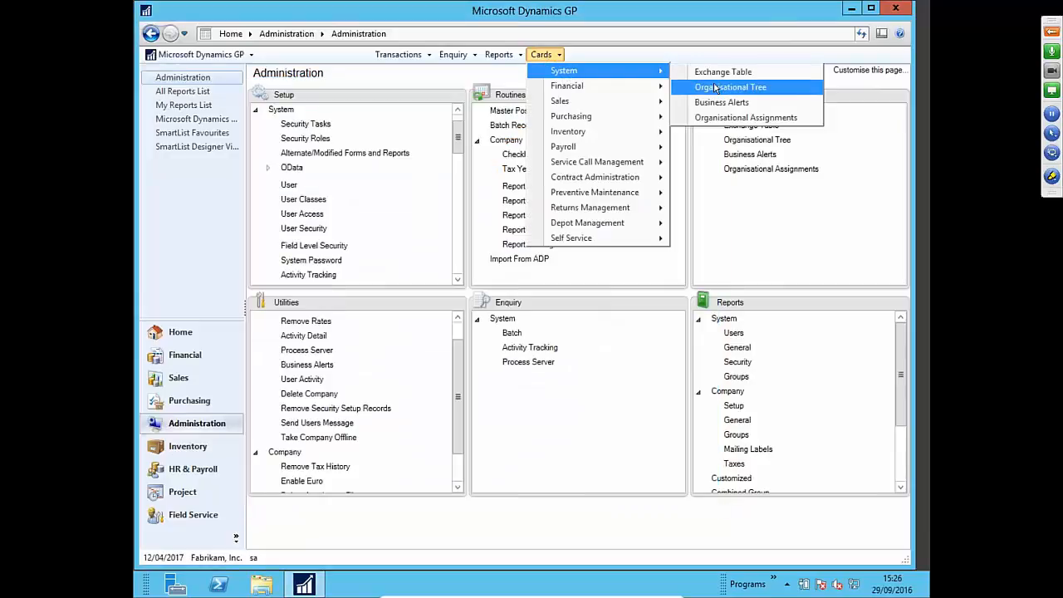
{"action": "mouse_move", "coordinate": [661, 101]}
{"action": "left_click", "coordinate": [702, 103]}
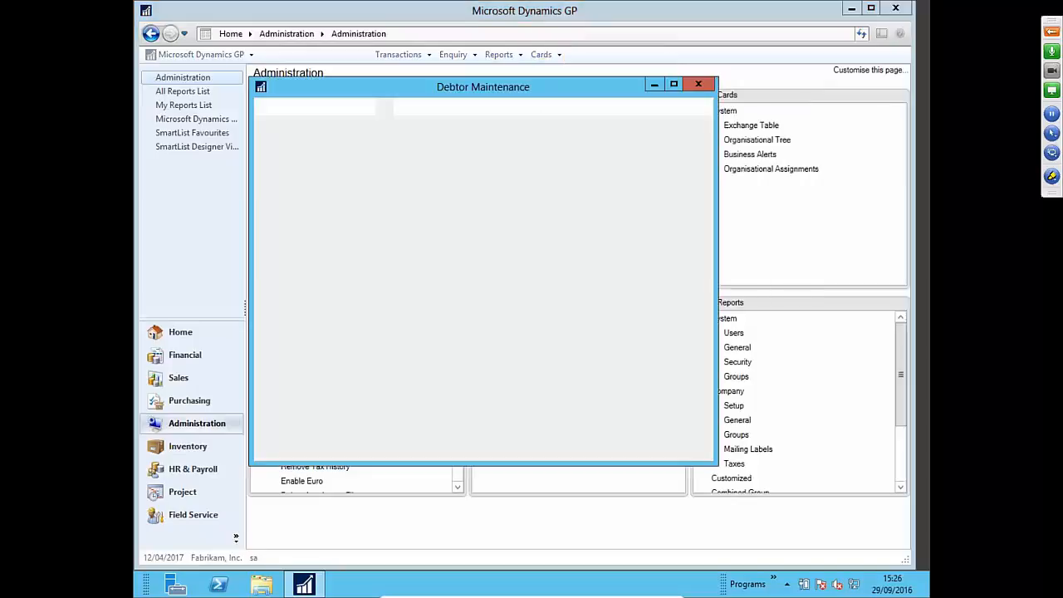
{"action": "left_click", "coordinate": [684, 85]}
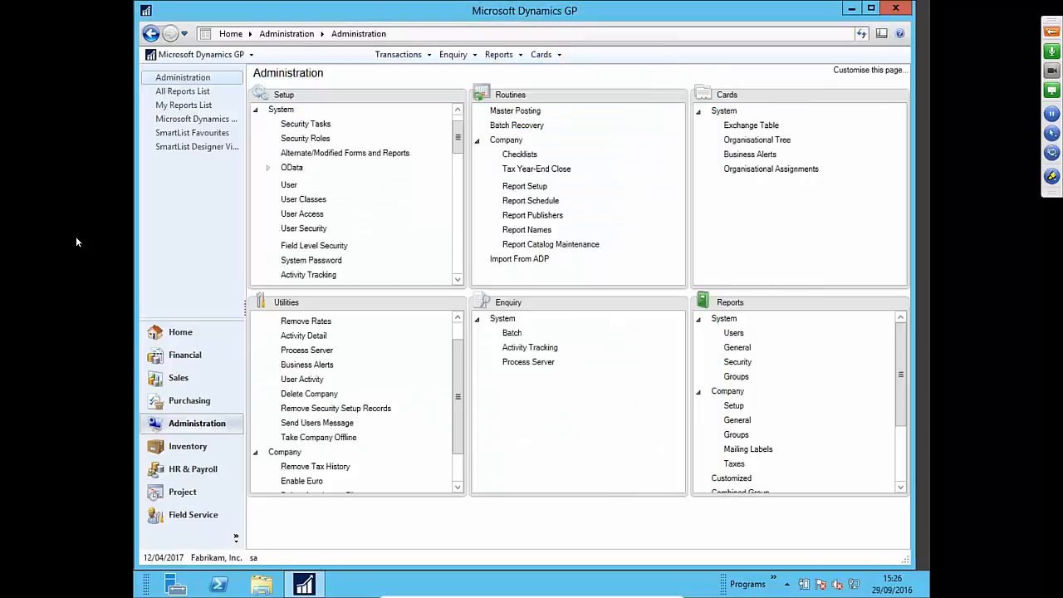
{"action": "left_click", "coordinate": [304, 227]}
- Reopen Field Level Security after confirming the system password
{"action": "left_click", "coordinate": [571, 325]}
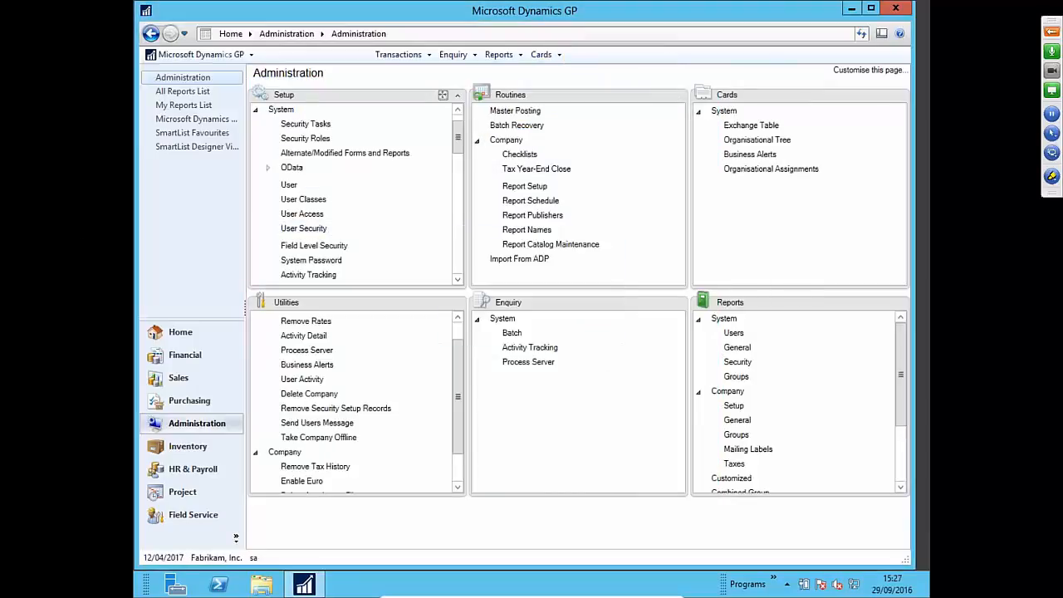
{"action": "left_click", "coordinate": [320, 247]}
{"action": "type", "text": "**********"}
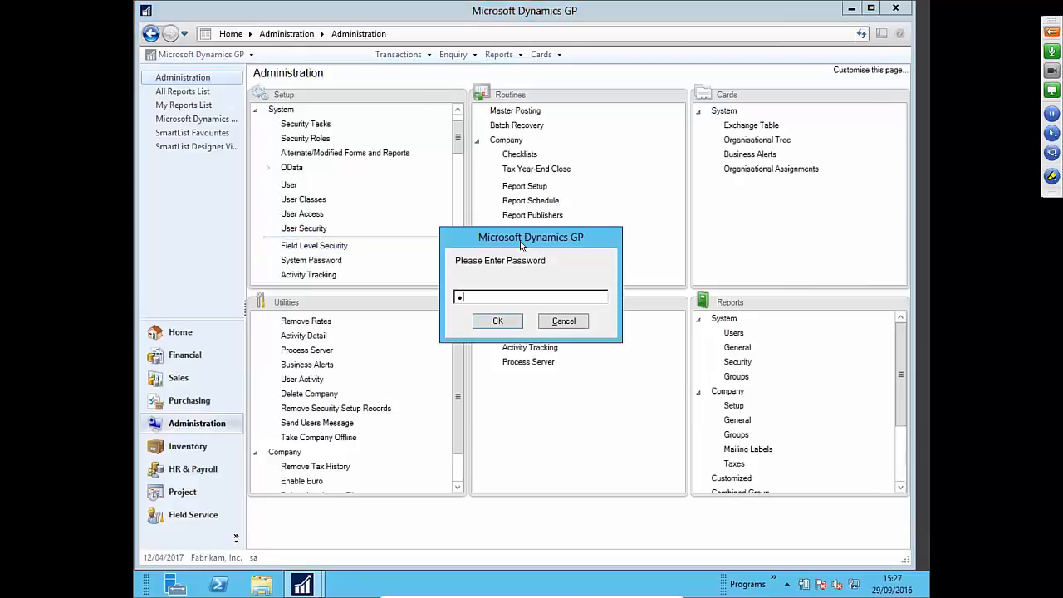
{"action": "key", "text": "Return"}
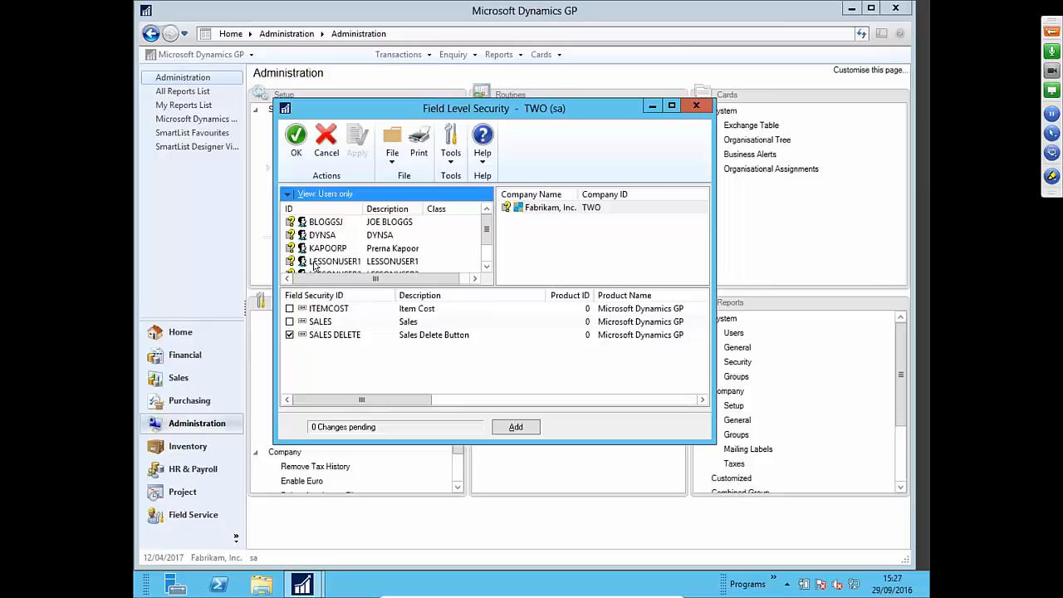
- Clear SALES DELETE from the sa user, keep it on the test user, and apply
{"action": "left_click", "coordinate": [430, 223]}
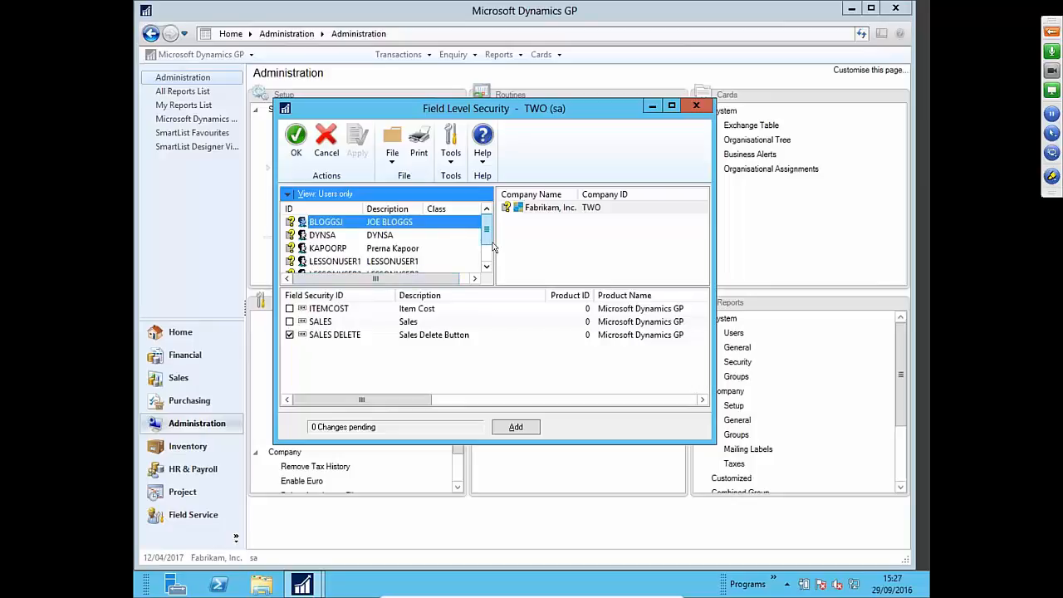
{"action": "scroll", "coordinate": [415, 240], "scroll_direction": "down", "scroll_amount": 1}
{"action": "left_click", "coordinate": [394, 260]}
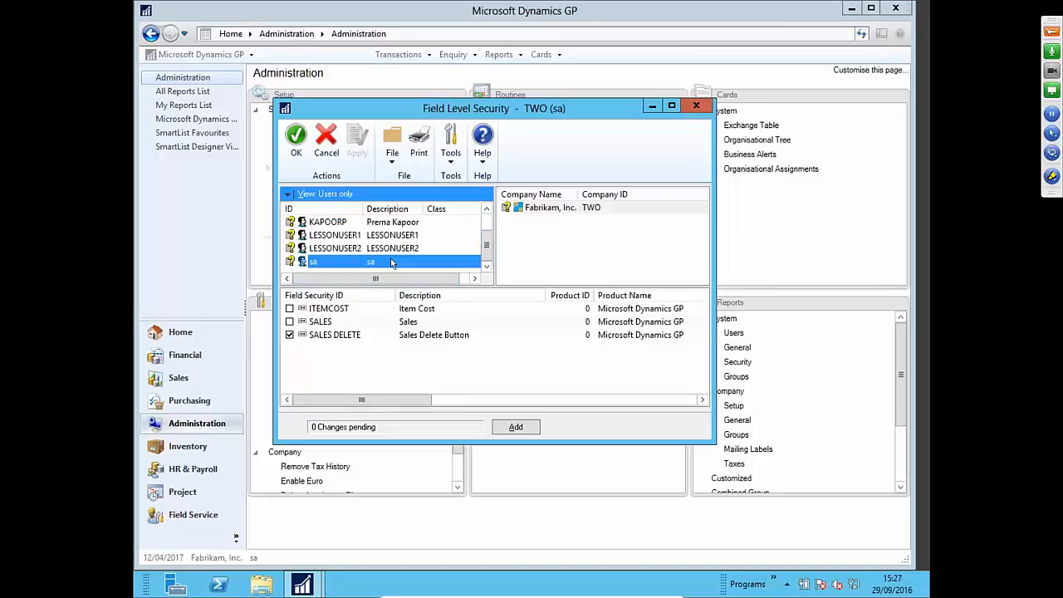
{"action": "left_click", "coordinate": [290, 335]}
{"action": "scroll", "coordinate": [357, 230], "scroll_direction": "up", "scroll_amount": 1}
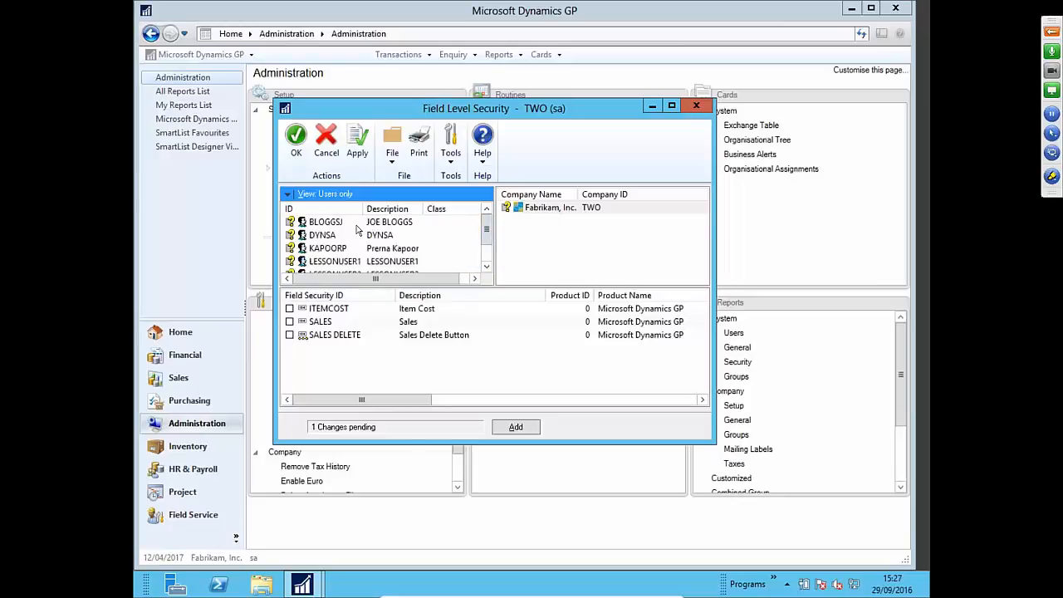
{"action": "left_click", "coordinate": [357, 224]}
{"action": "mouse_move", "coordinate": [487, 234]}
{"action": "left_mouse_down"}
{"action": "mouse_move", "coordinate": [486, 274]}
{"action": "mouse_move", "coordinate": [482, 224]}
{"action": "mouse_move", "coordinate": [487, 252]}
{"action": "left_mouse_up"}
{"action": "left_click", "coordinate": [317, 264]}
{"action": "left_click", "coordinate": [309, 222]}
{"action": "left_click", "coordinate": [357, 143]}
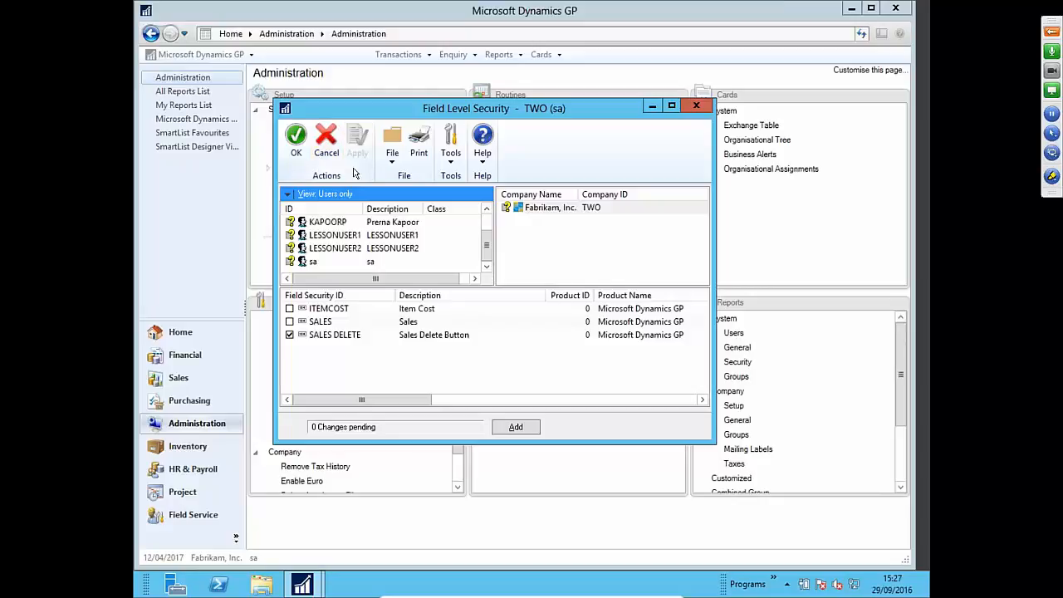
{"action": "left_click", "coordinate": [331, 264]}
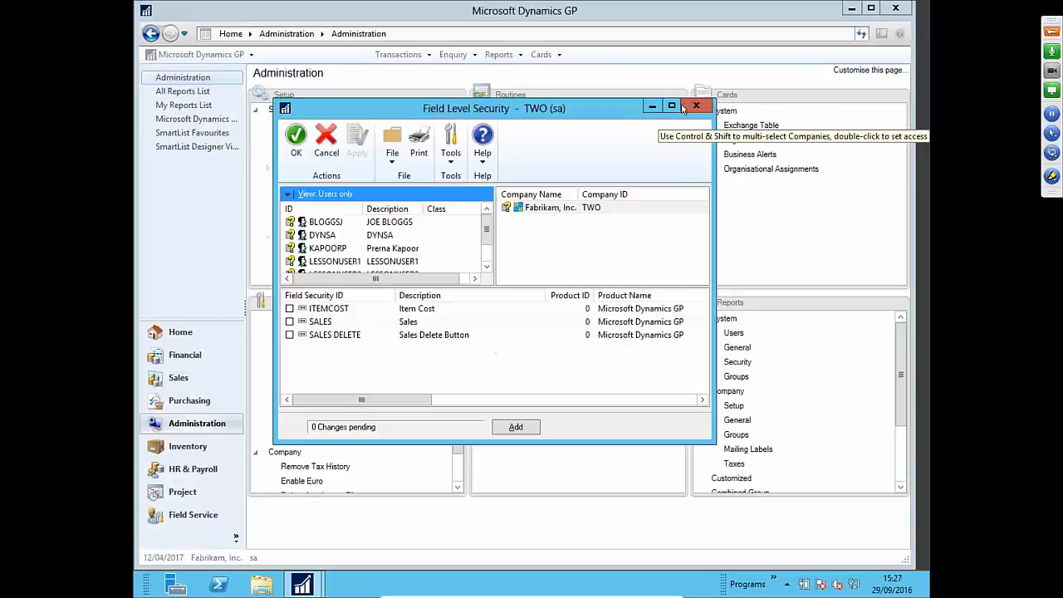
{"action": "left_click", "coordinate": [682, 104]}
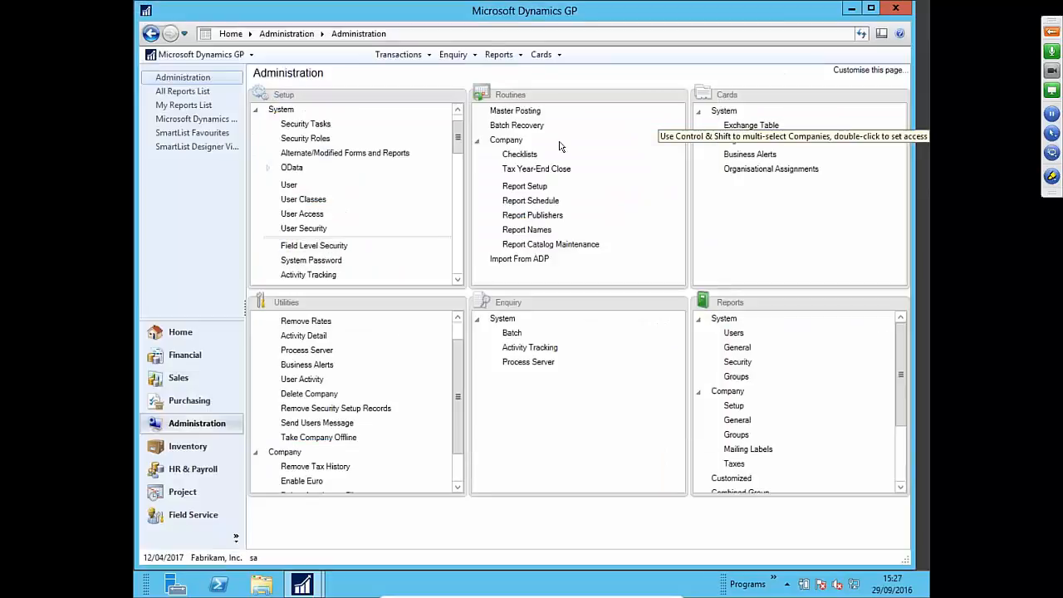
{"action": "left_click", "coordinate": [540, 53]}
{"action": "mouse_move", "coordinate": [563, 102]}
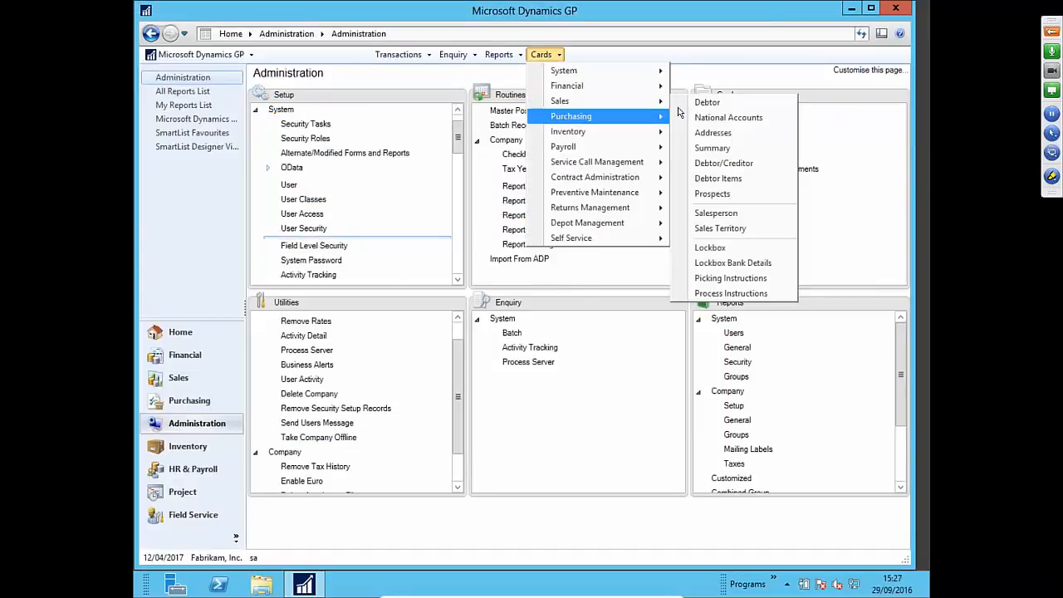
{"action": "left_click", "coordinate": [679, 105]}
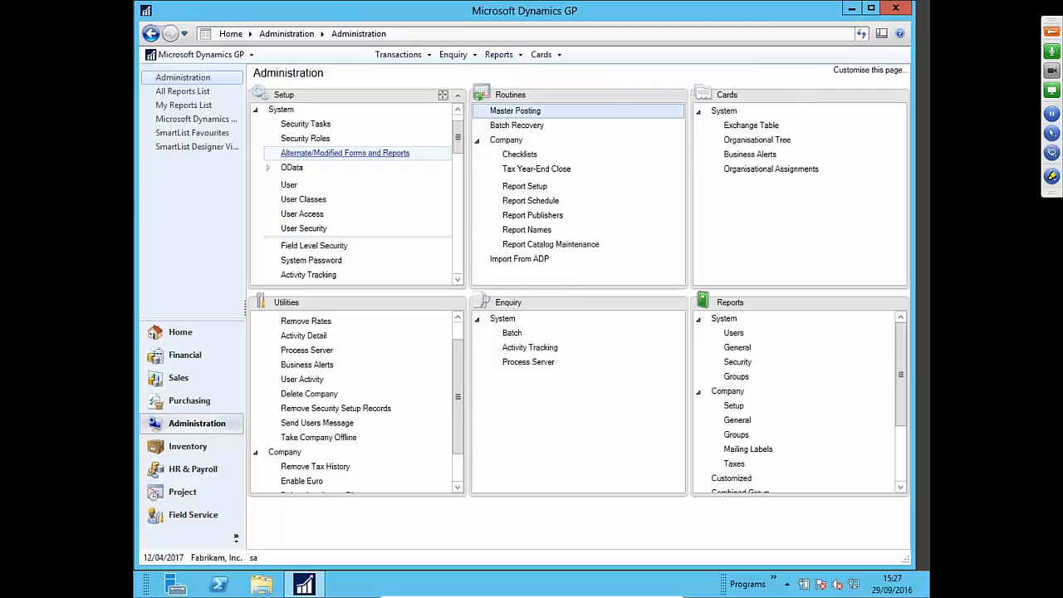
{"action": "left_click", "coordinate": [540, 54]}
{"action": "mouse_move", "coordinate": [562, 100]}
{"action": "left_click", "coordinate": [706, 102]}
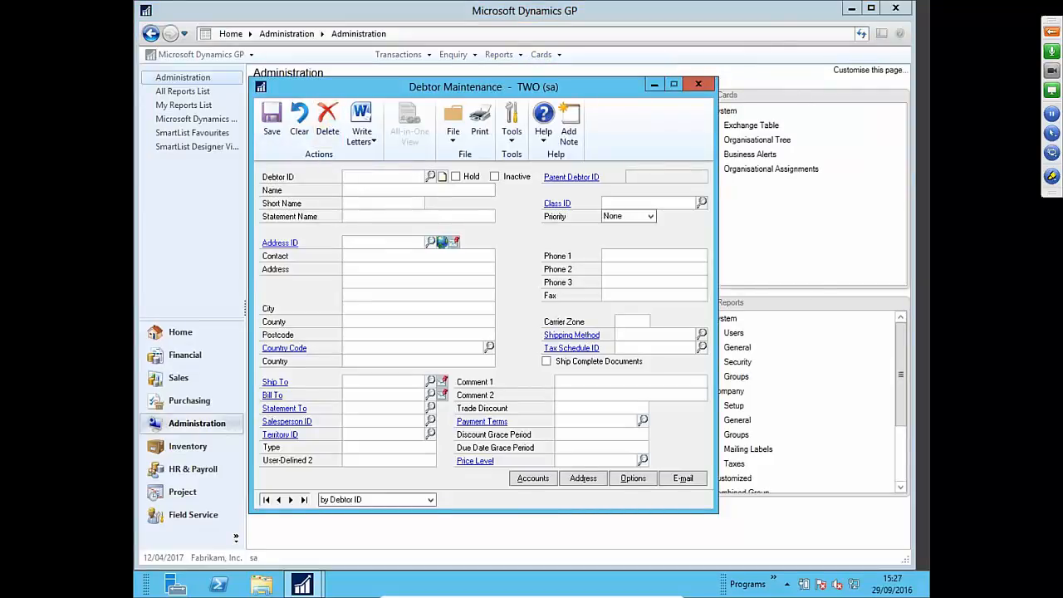
{"action": "left_click", "coordinate": [698, 86]}
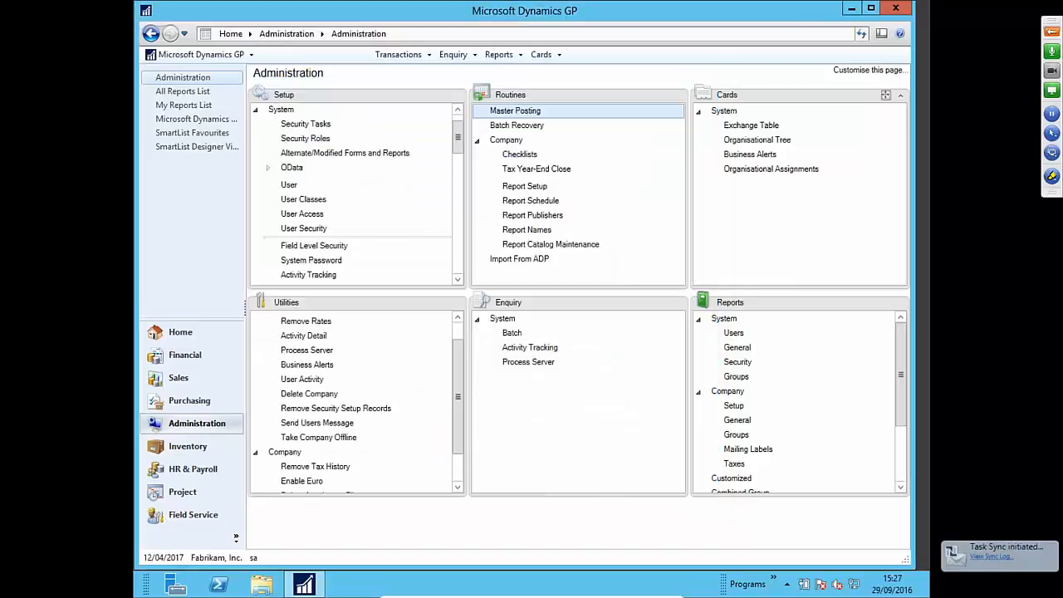
- Switch user and submit a login as the test user with its password
{"action": "left_click", "coordinate": [254, 558]}
{"action": "type", "text": "BLO"}
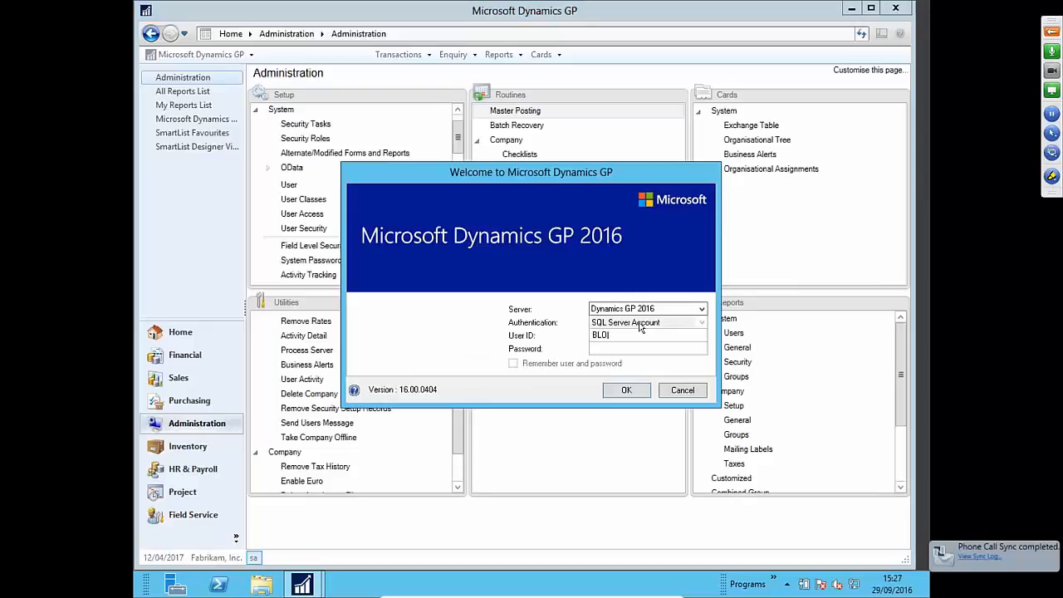
{"action": "type", "text": "IGGSJ"}
{"action": "key", "text": "Tab"}
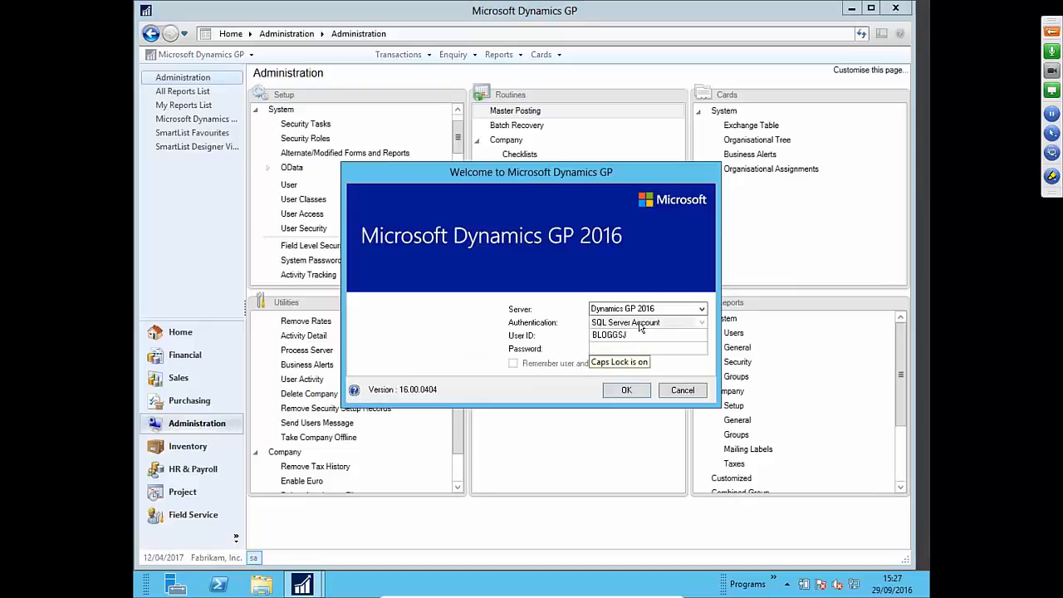
{"action": "type", "text": "••••"}
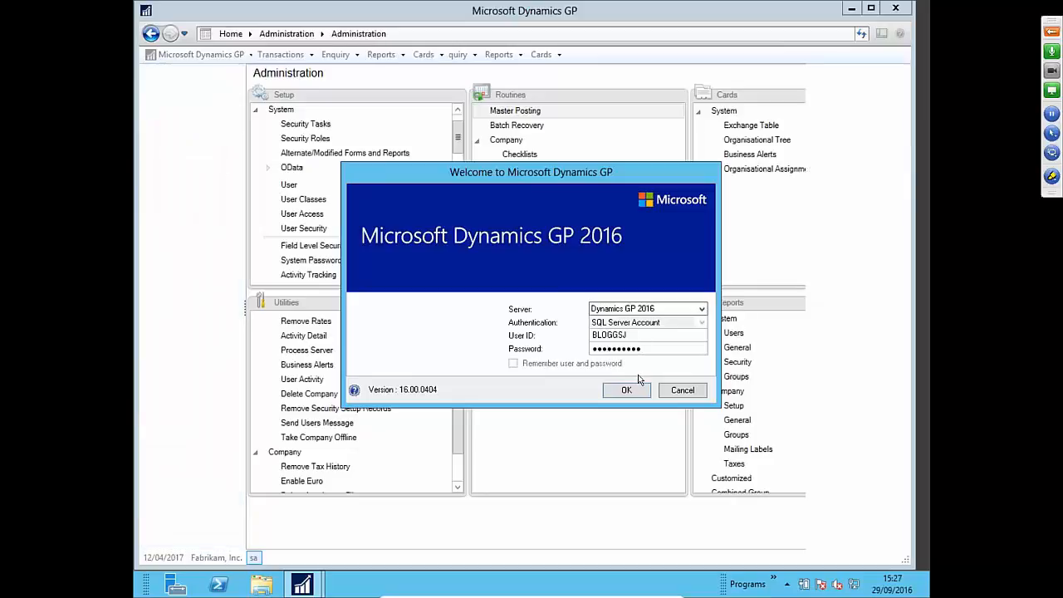
{"action": "left_click", "coordinate": [632, 388]}
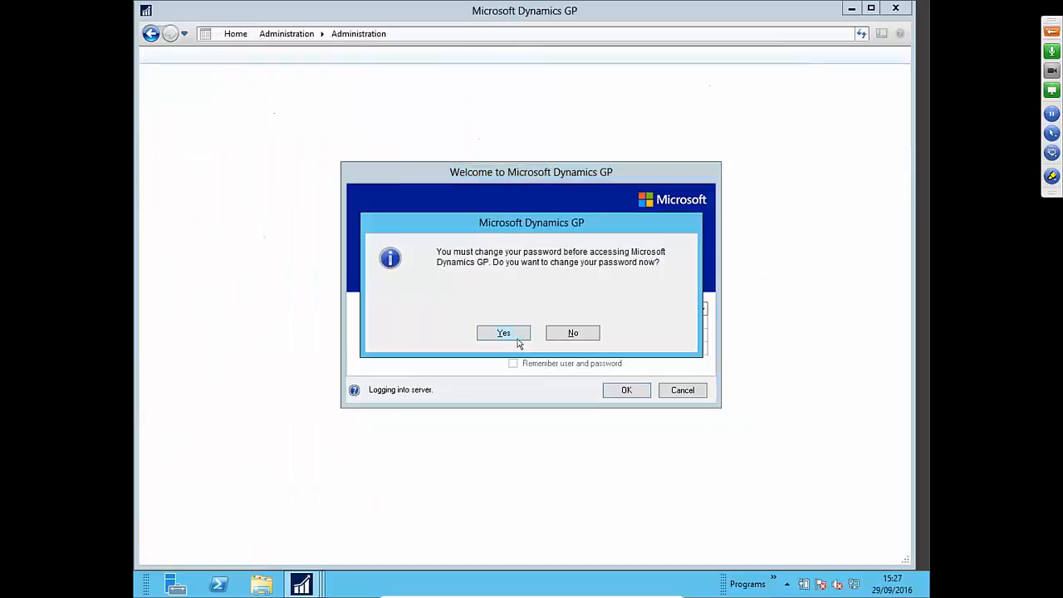
- Dismiss the failed login and retry the test user's password
{"action": "left_click", "coordinate": [561, 333]}
{"action": "type", "text": "••••"}
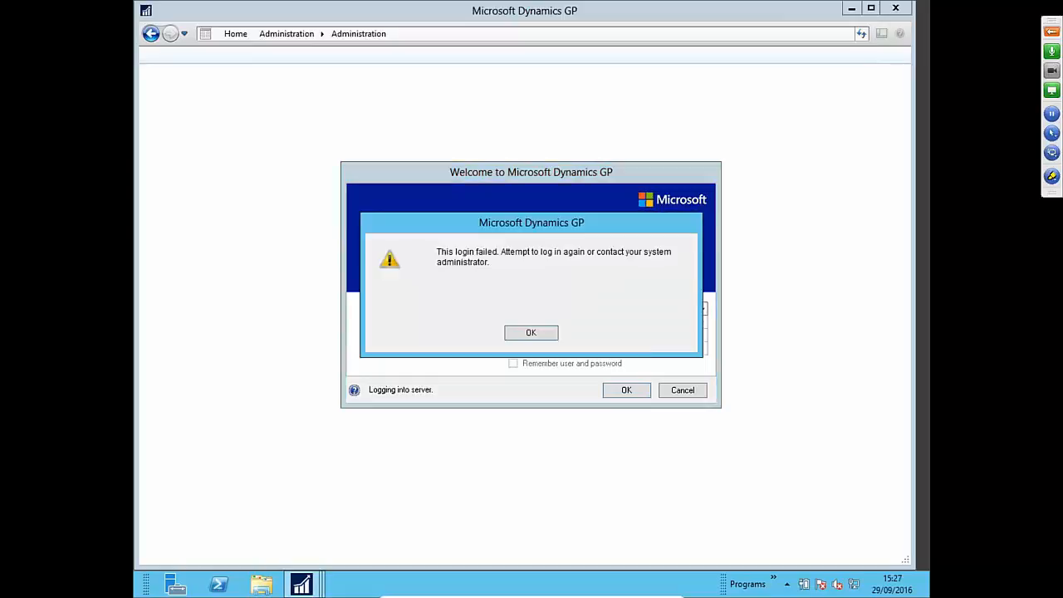
{"action": "left_click", "coordinate": [519, 334]}
{"action": "left_click", "coordinate": [629, 337]}
{"action": "type", "text": "•••••"}
{"action": "key", "text": "Return"}
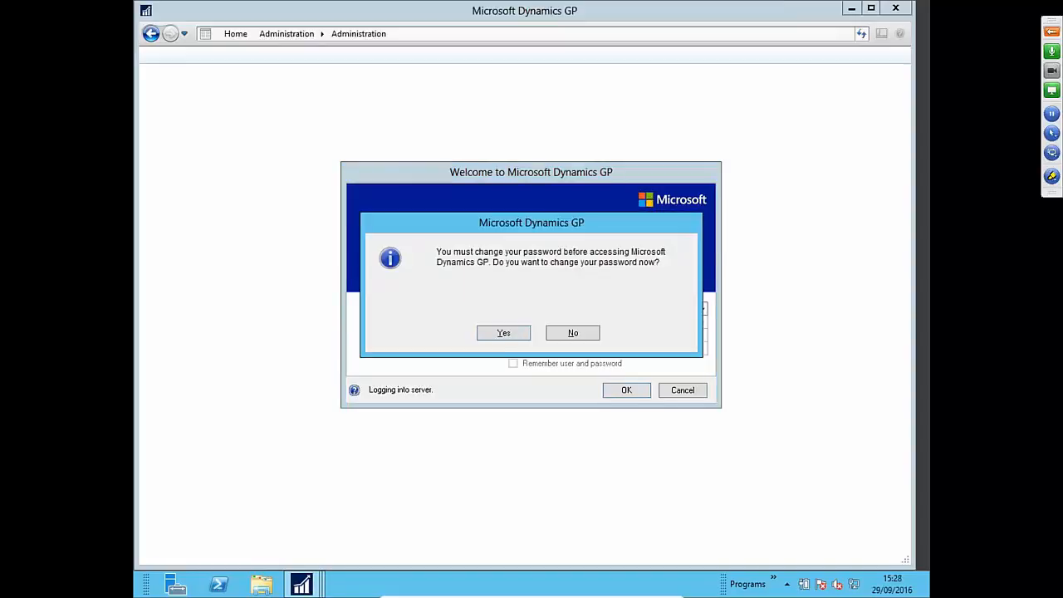
- Change the test user's password, fixing the retype error, and complete the login
{"action": "left_click", "coordinate": [487, 334]}
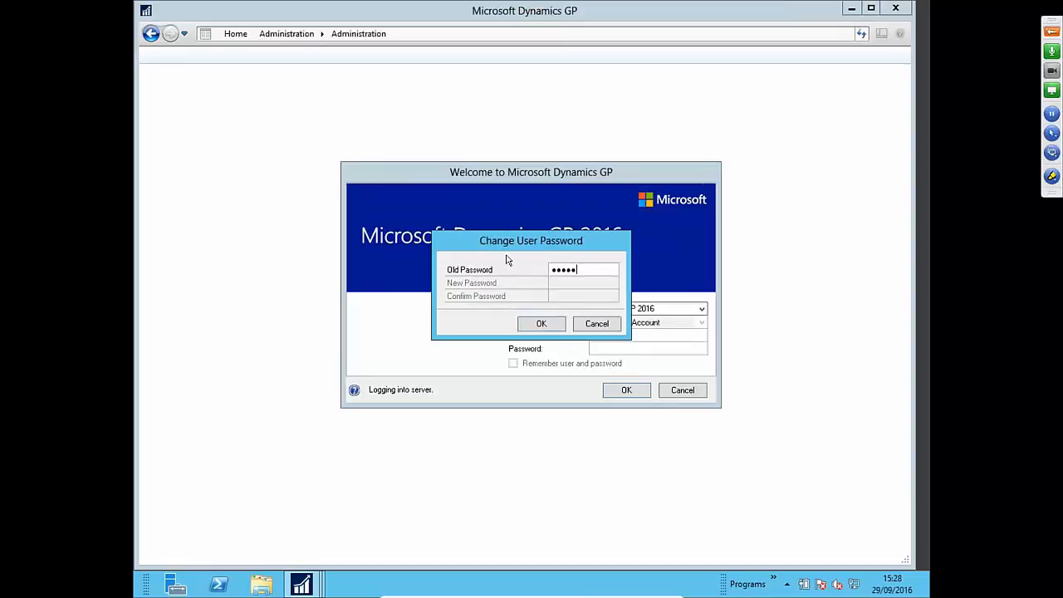
{"action": "type", "text": "••••••••••"}
{"action": "key", "text": "Tab"}
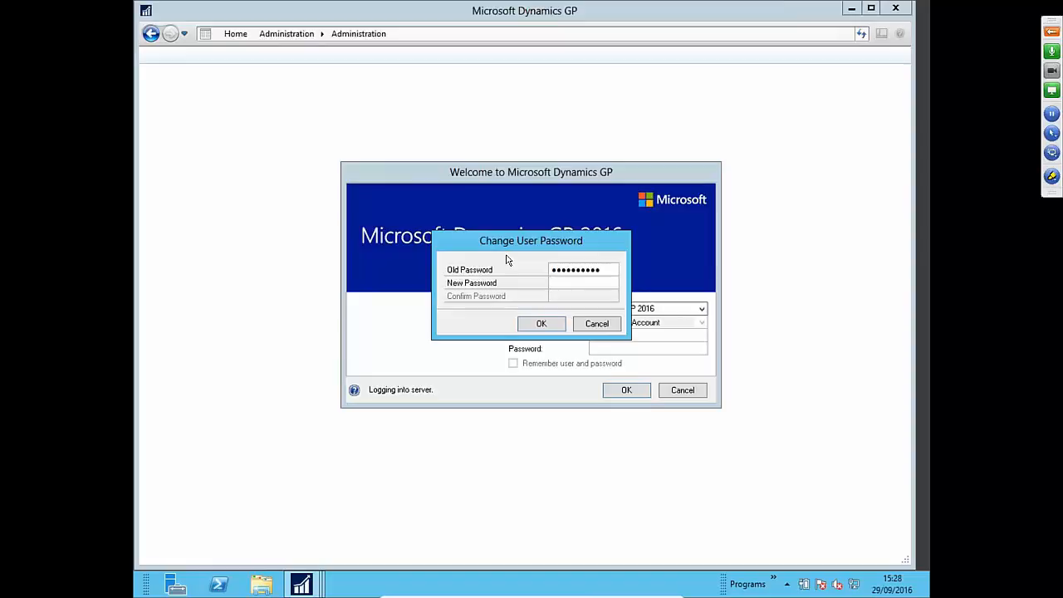
{"action": "key", "text": "Tab"}
{"action": "type", "text": "••••••••"}
{"action": "left_click", "coordinate": [562, 327]}
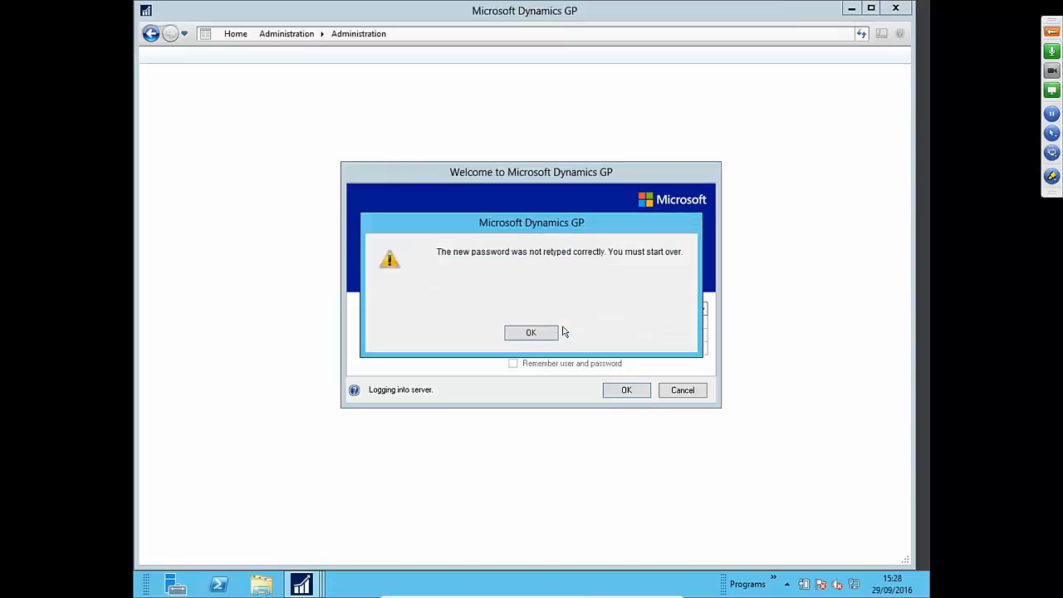
{"action": "left_click", "coordinate": [546, 331]}
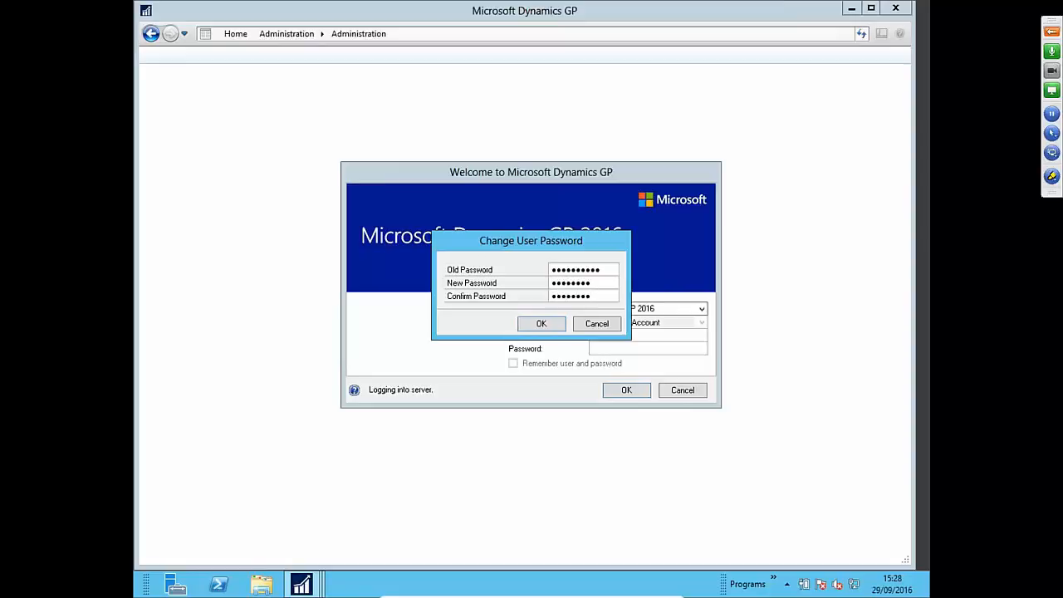
{"action": "key", "text": "Return"}
{"action": "type", "text": "••••••"}
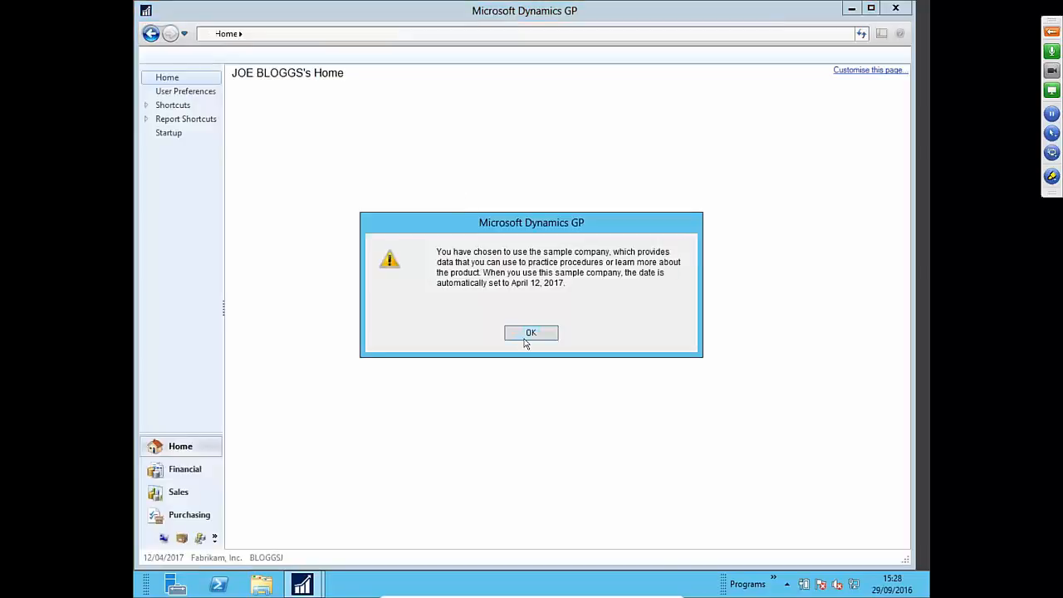
- Accept the home page choice, then confirm Debtor Maintenance has no Delete button and close it
{"action": "left_click", "coordinate": [528, 334]}
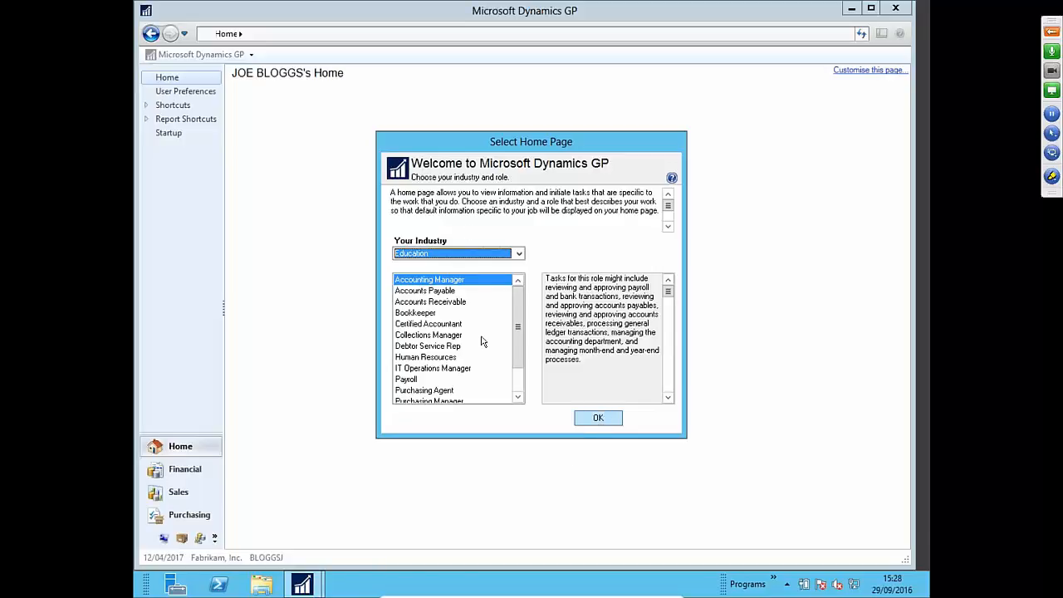
{"action": "left_click", "coordinate": [606, 421]}
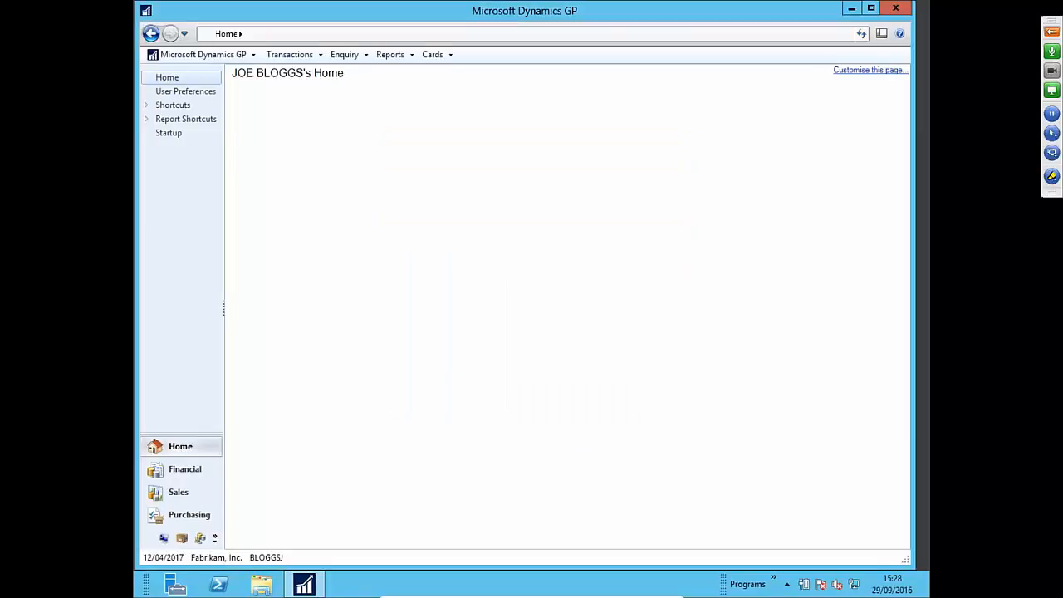
{"action": "left_click", "coordinate": [433, 54]}
{"action": "mouse_move", "coordinate": [456, 78]}
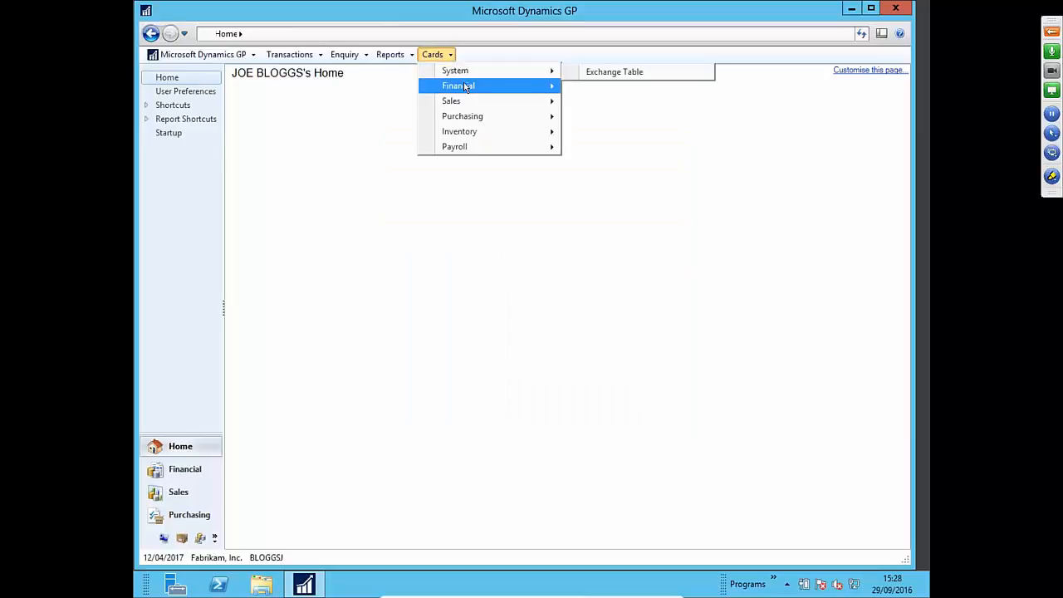
{"action": "mouse_move", "coordinate": [464, 97]}
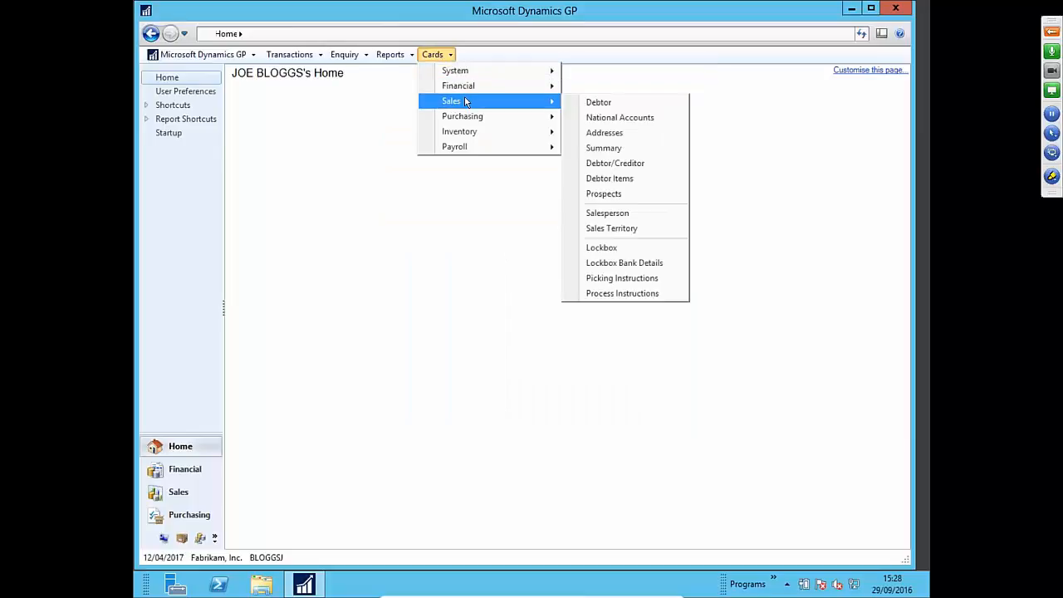
{"action": "left_click", "coordinate": [573, 103]}
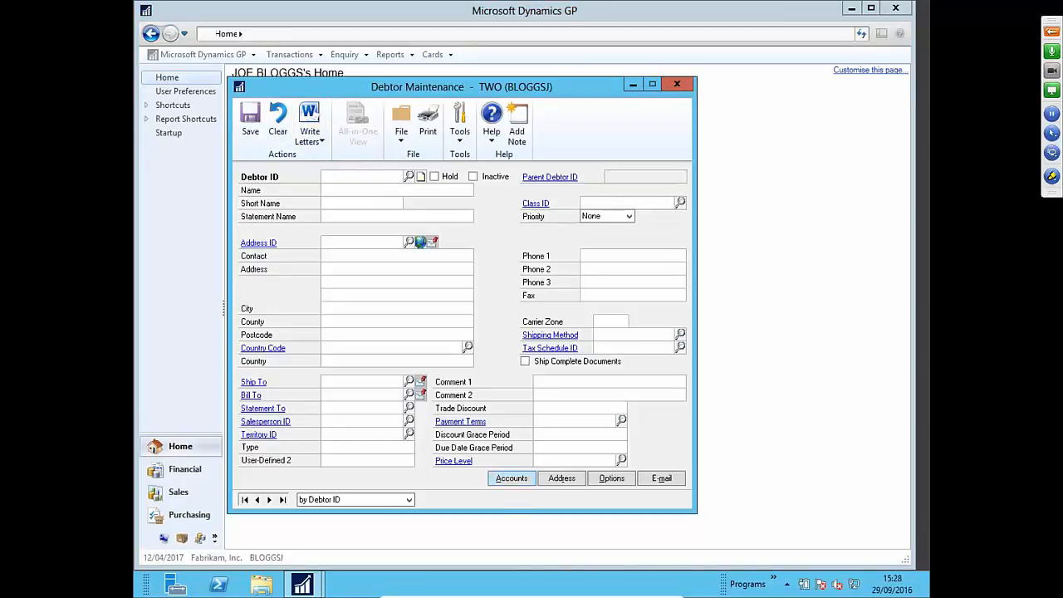
{"action": "left_click", "coordinate": [677, 86]}
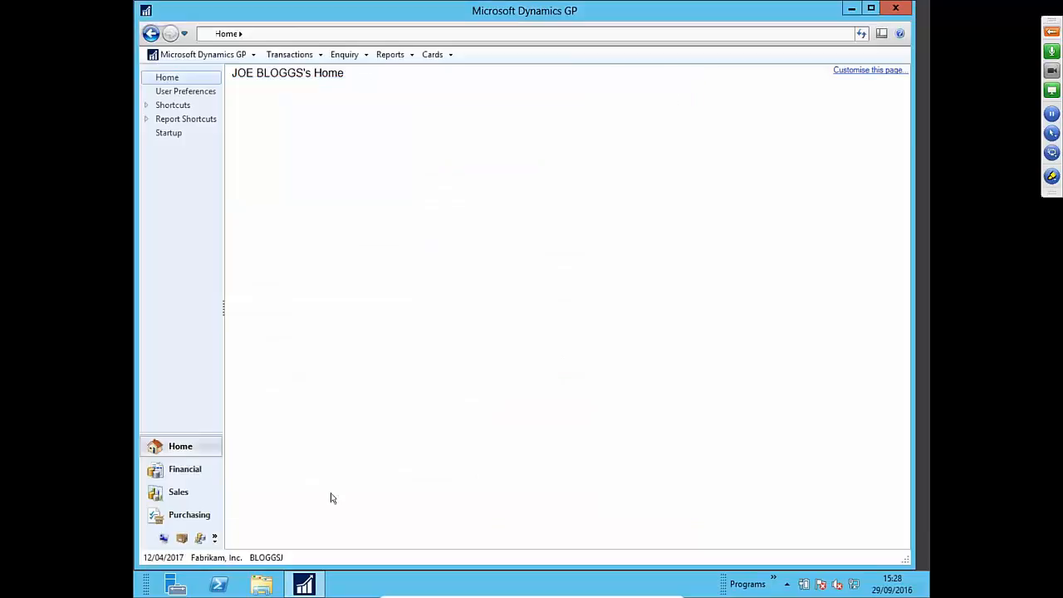
- Log back in as sa with the administrator password and show the Administration page
{"action": "left_click", "coordinate": [266, 557]}
{"action": "type", "text": "sa•••••••"}
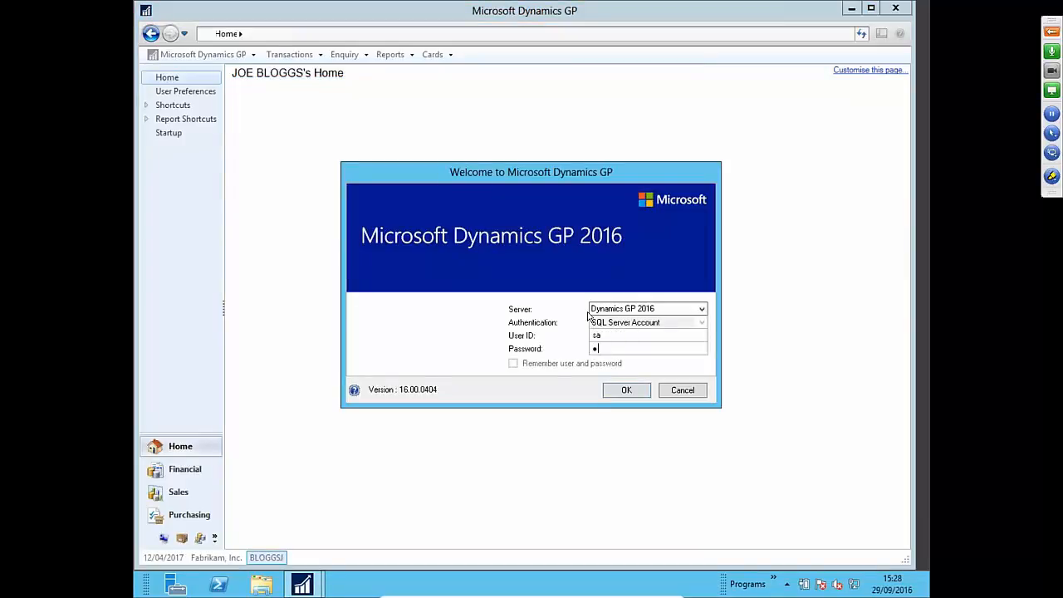
{"action": "type", "text": "•••"}
{"action": "key", "text": "Return"}
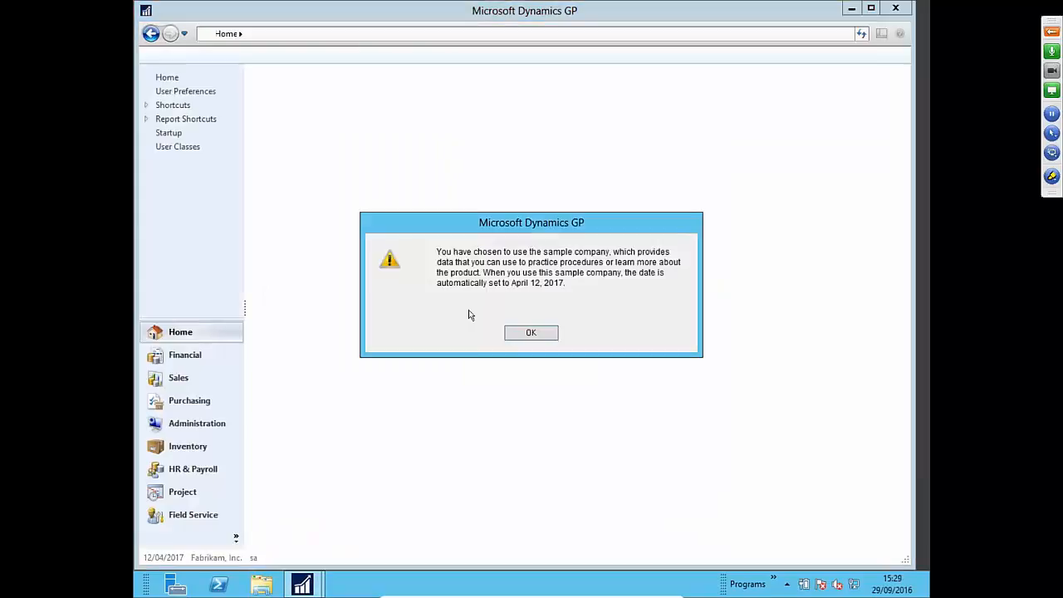
{"action": "left_click", "coordinate": [516, 331]}
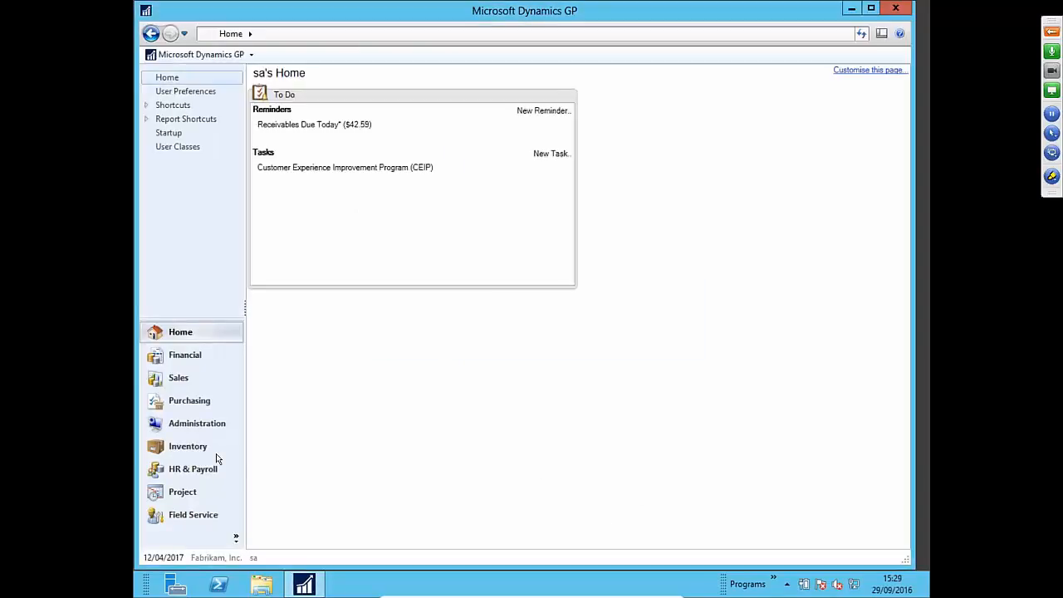
{"action": "left_click", "coordinate": [213, 423]}
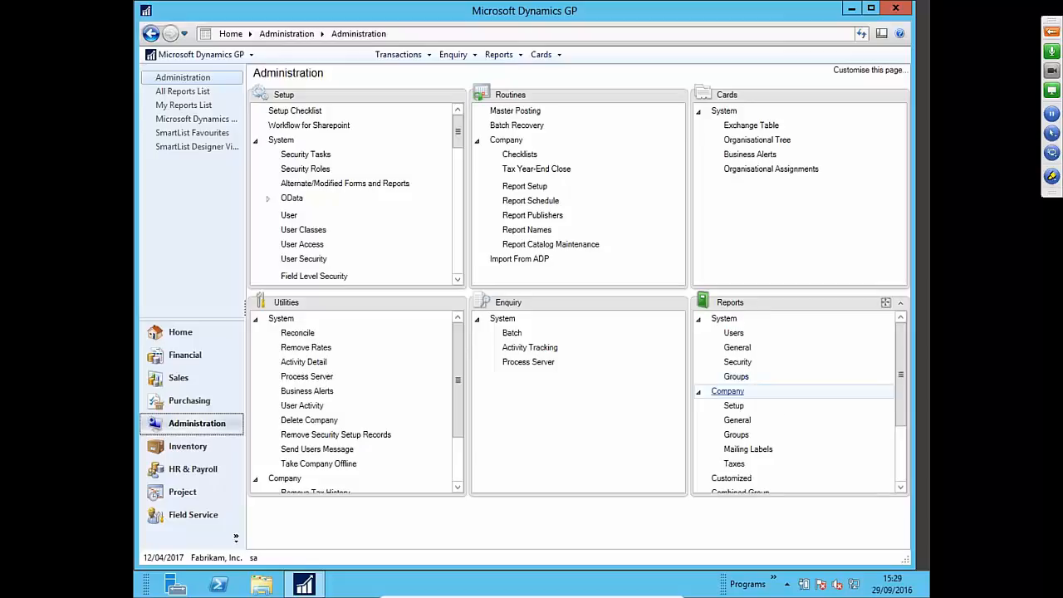
- Open the Users reports with the system password and select the User Notes report
{"action": "left_click", "coordinate": [734, 333]}
{"action": "type", "text": "pass@word1"}
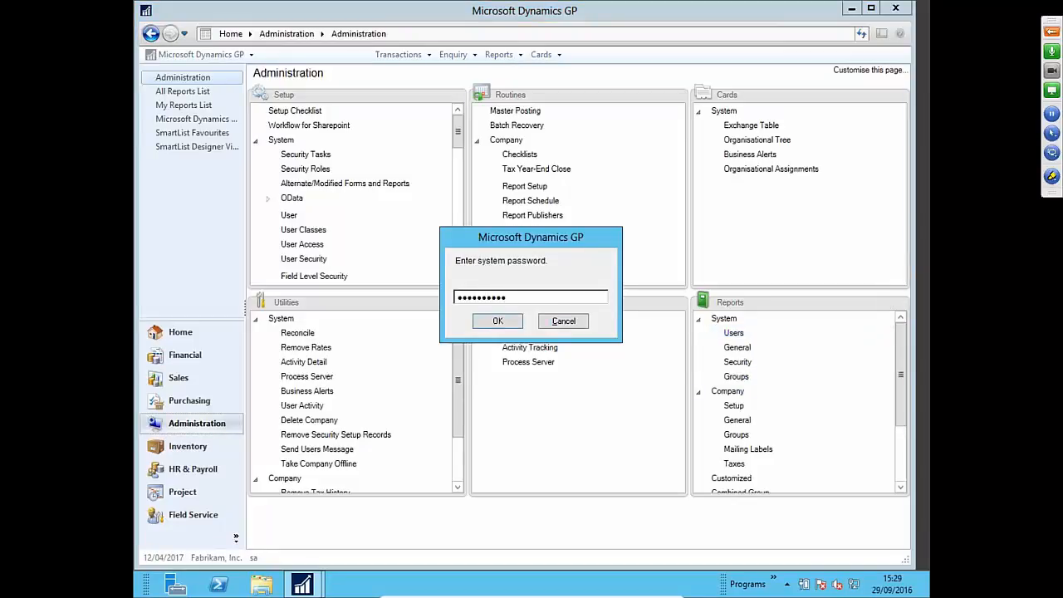
{"action": "key", "text": "Return"}
{"action": "left_click", "coordinate": [374, 251]}
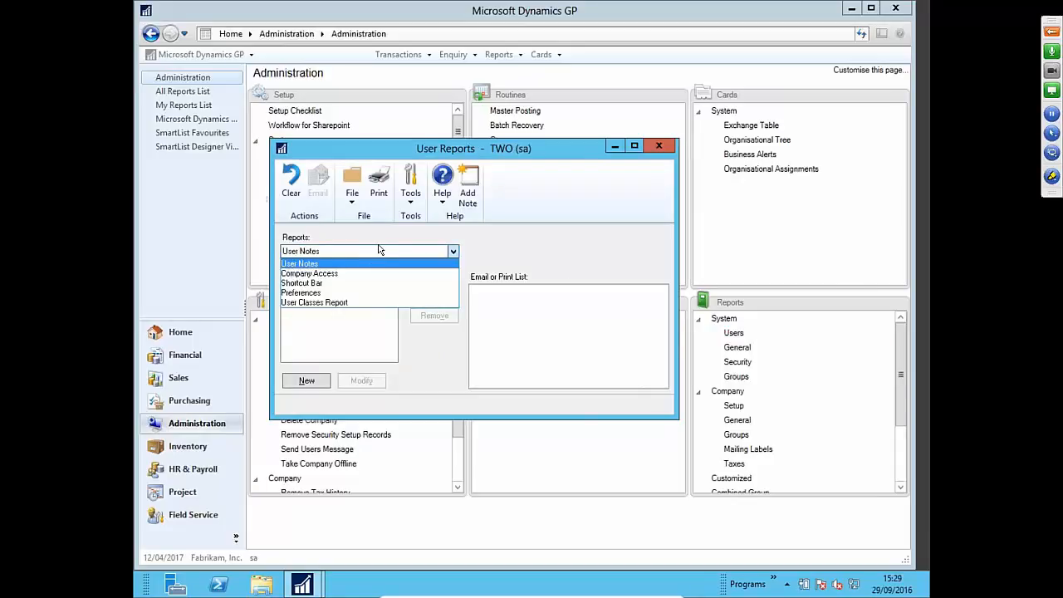
{"action": "left_click", "coordinate": [373, 260]}
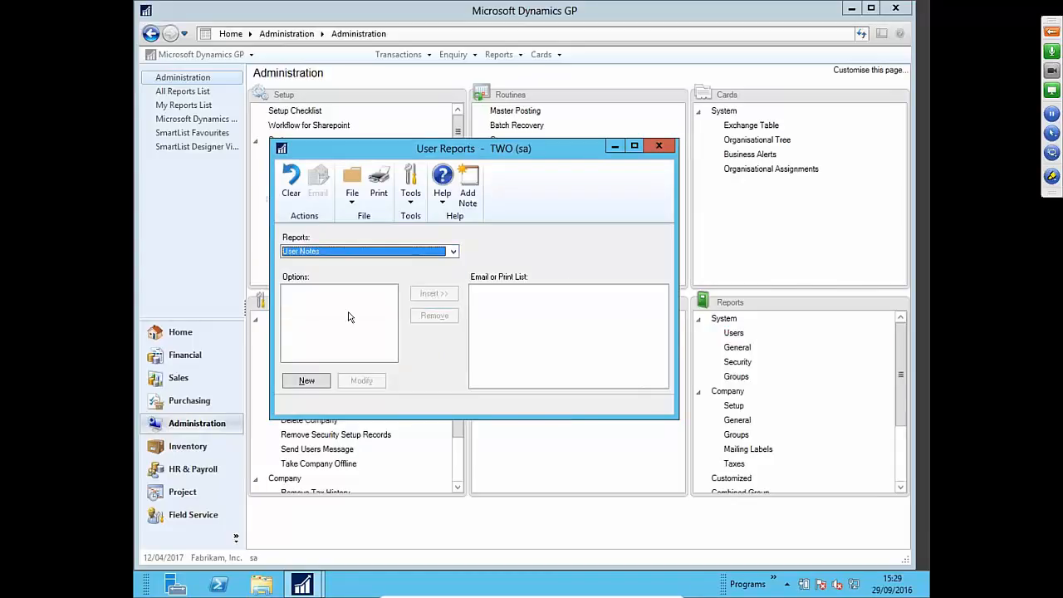
- Create report option 1 restricted to the test user's ID range, with output sent to Screen
{"action": "left_click", "coordinate": [304, 381]}
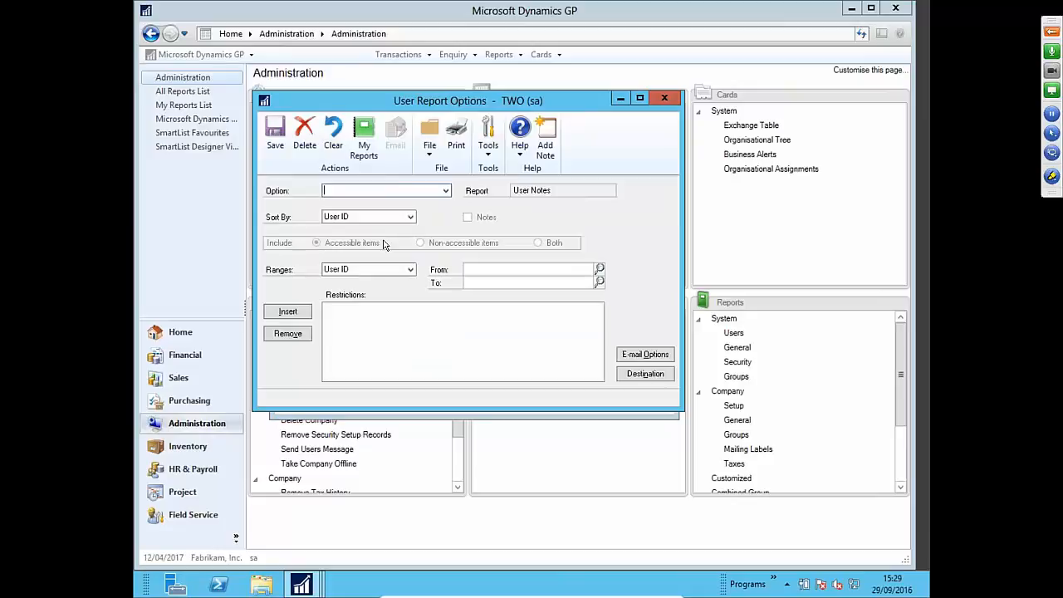
{"action": "left_click", "coordinate": [449, 193]}
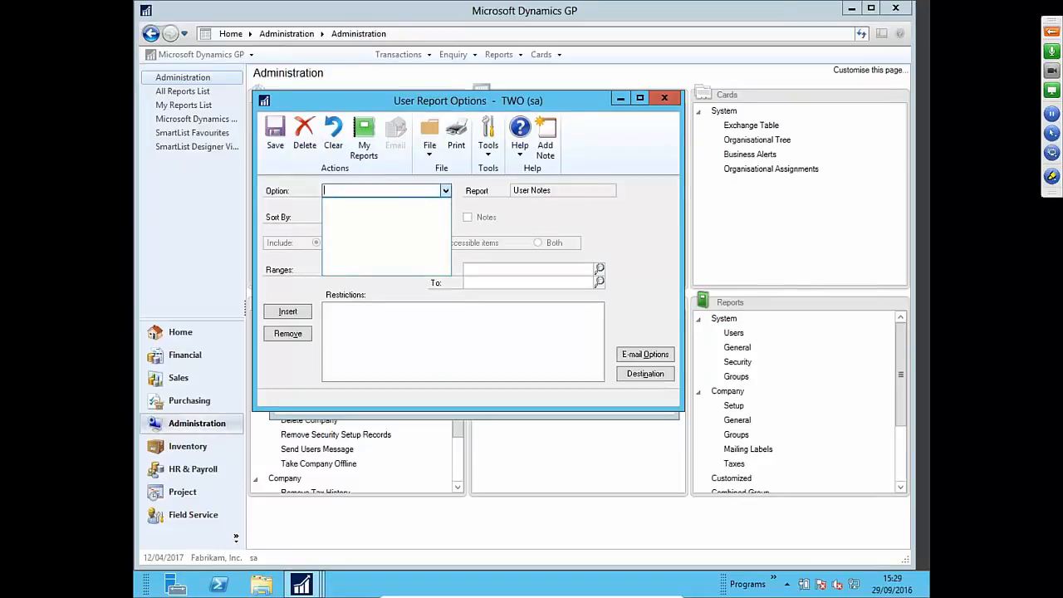
{"action": "left_click", "coordinate": [398, 190]}
{"action": "type", "text": "1"}
{"action": "left_click", "coordinate": [501, 273]}
{"action": "left_click", "coordinate": [599, 269]}
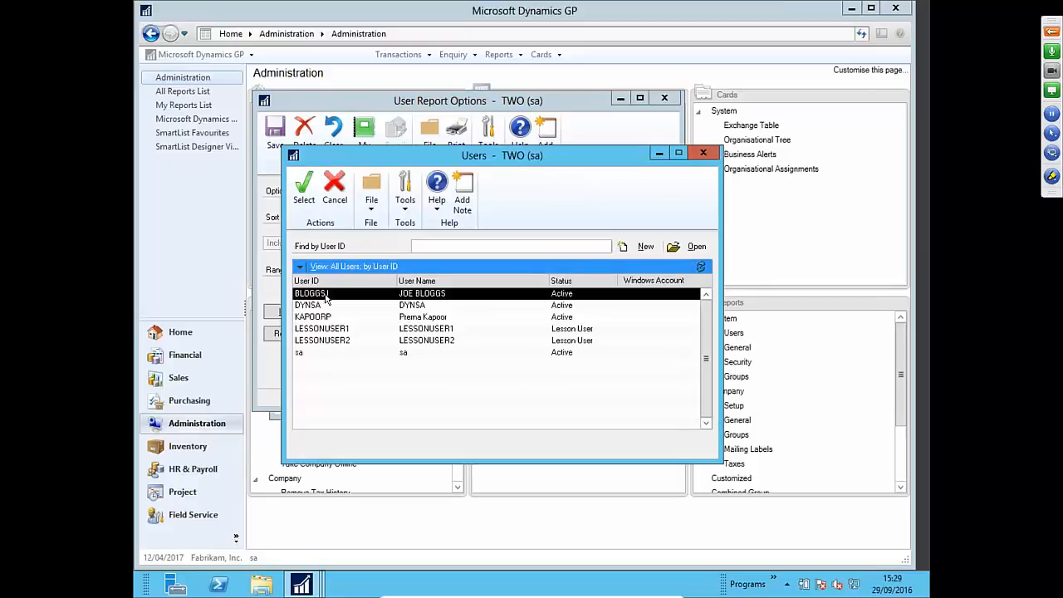
{"action": "double_click", "coordinate": [326, 294]}
{"action": "left_click", "coordinate": [291, 310]}
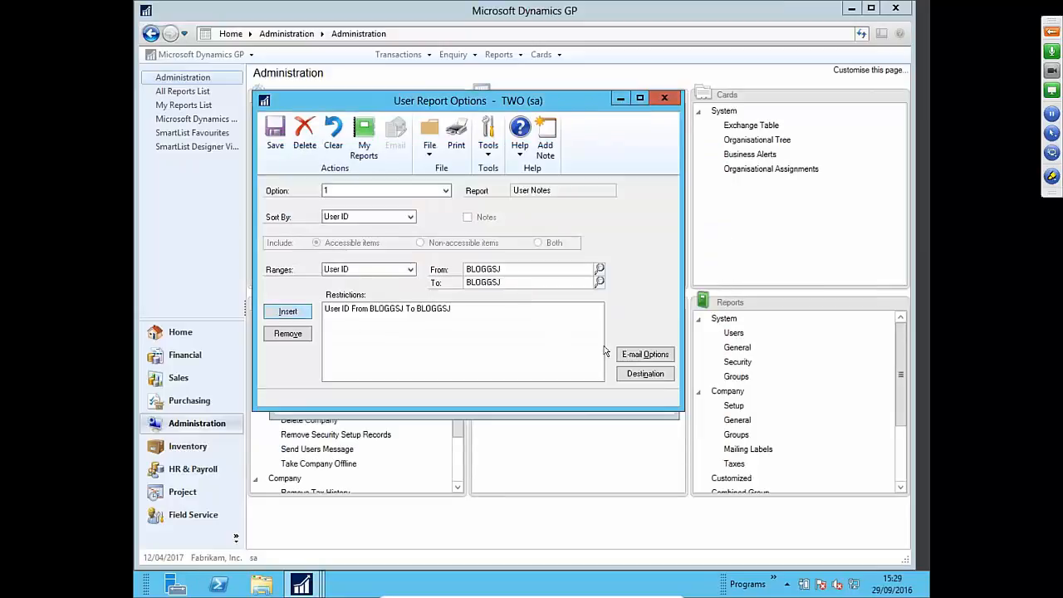
{"action": "left_click", "coordinate": [645, 374]}
{"action": "left_click", "coordinate": [420, 300]}
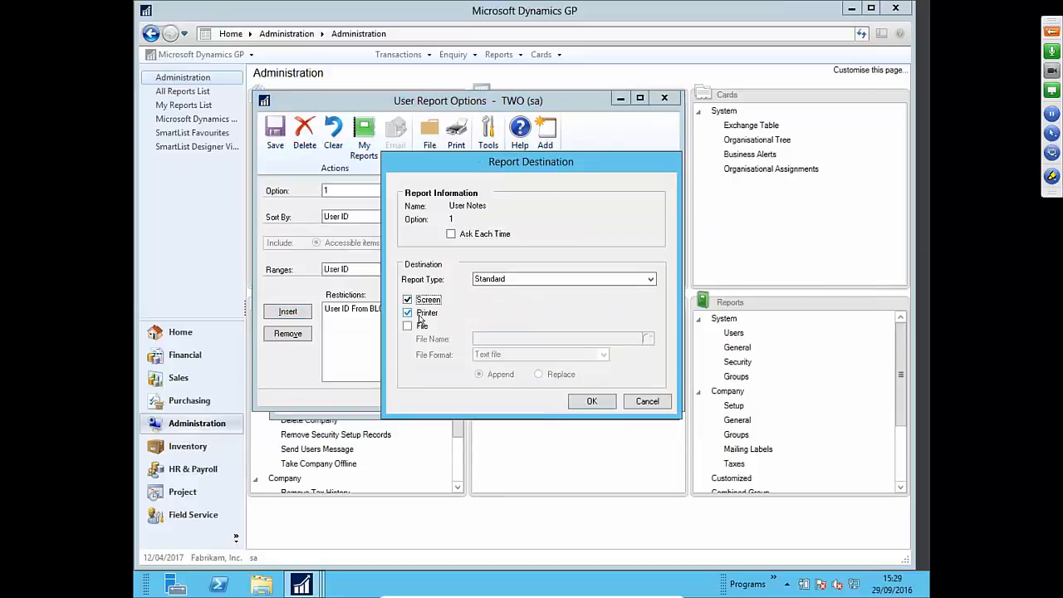
{"action": "left_click", "coordinate": [591, 401]}
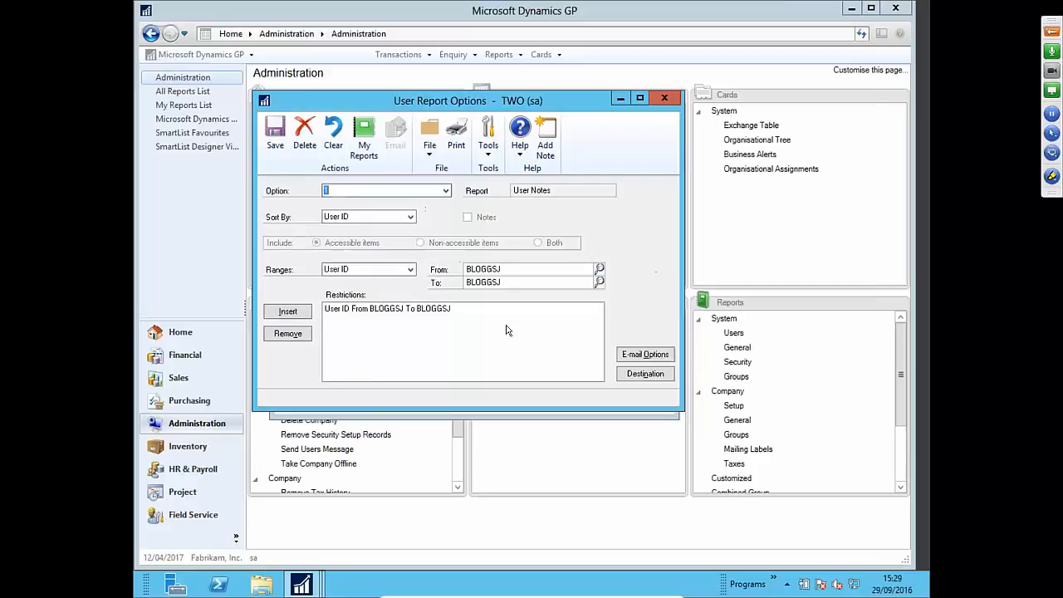
- Save option 1, add it to the print list, and print the User Notes report
{"action": "left_click", "coordinate": [280, 143]}
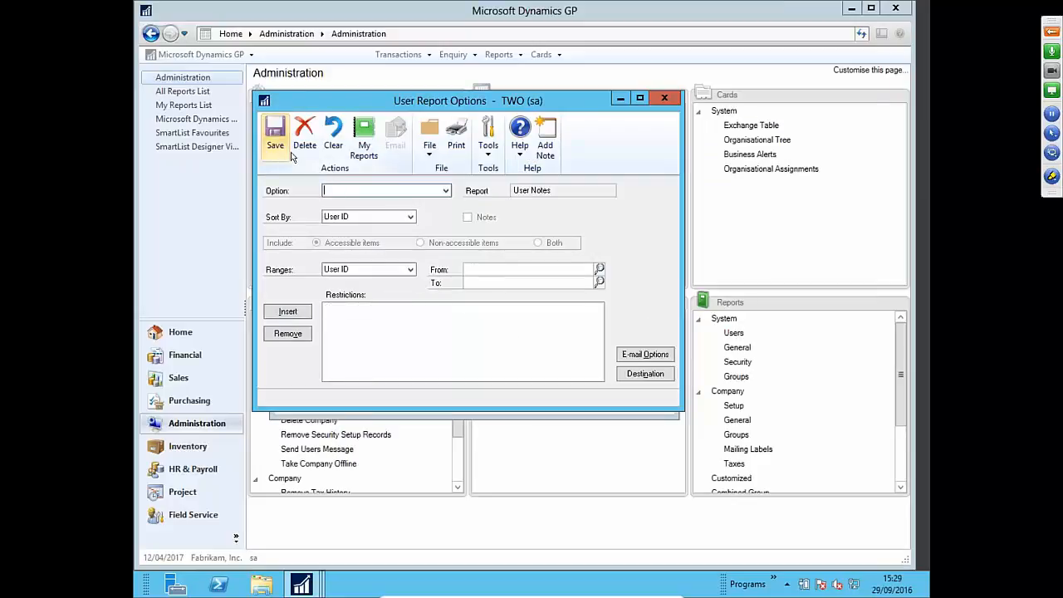
{"action": "left_click", "coordinate": [664, 98]}
{"action": "left_click", "coordinate": [306, 292]}
{"action": "left_click", "coordinate": [431, 293]}
{"action": "left_click", "coordinate": [384, 195]}
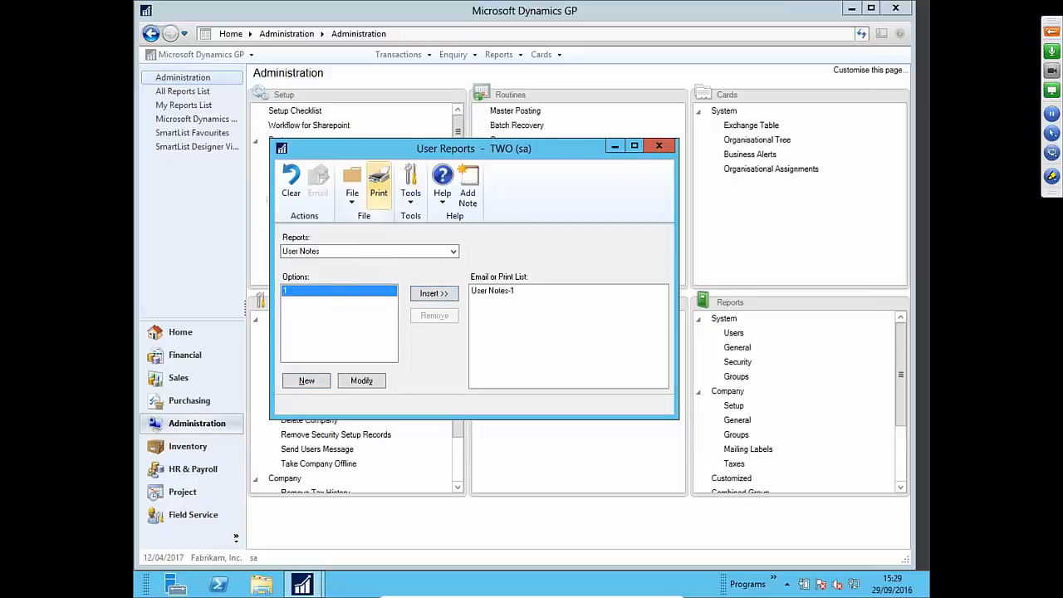
- Review the User Notes screen output, showing only its header, then close it and User Reports
{"action": "left_click_drag", "start_coordinate": [699, 412], "coordinate": [870, 435]}
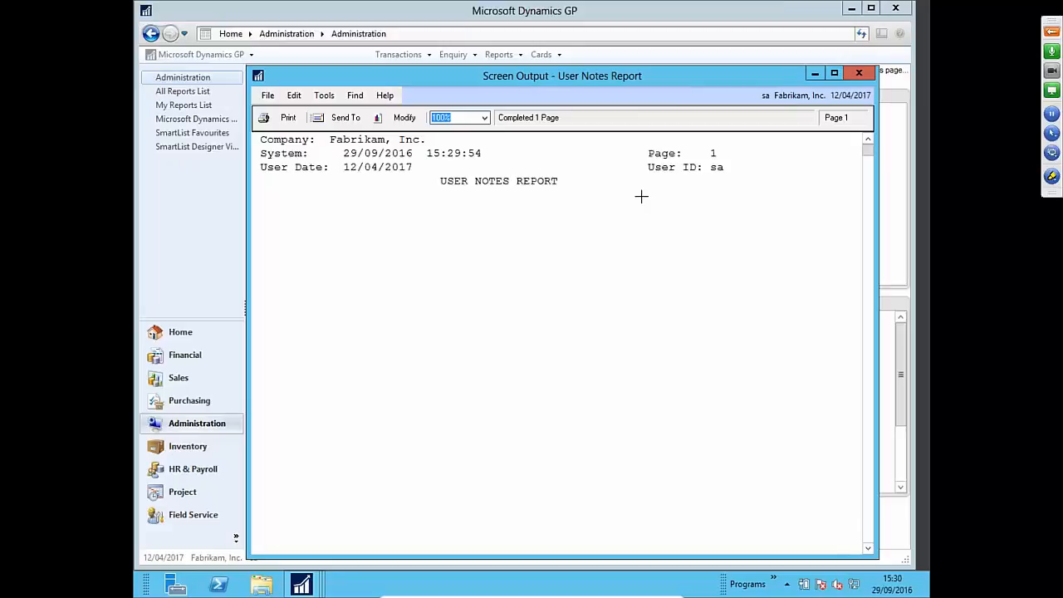
{"action": "left_click", "coordinate": [858, 73]}
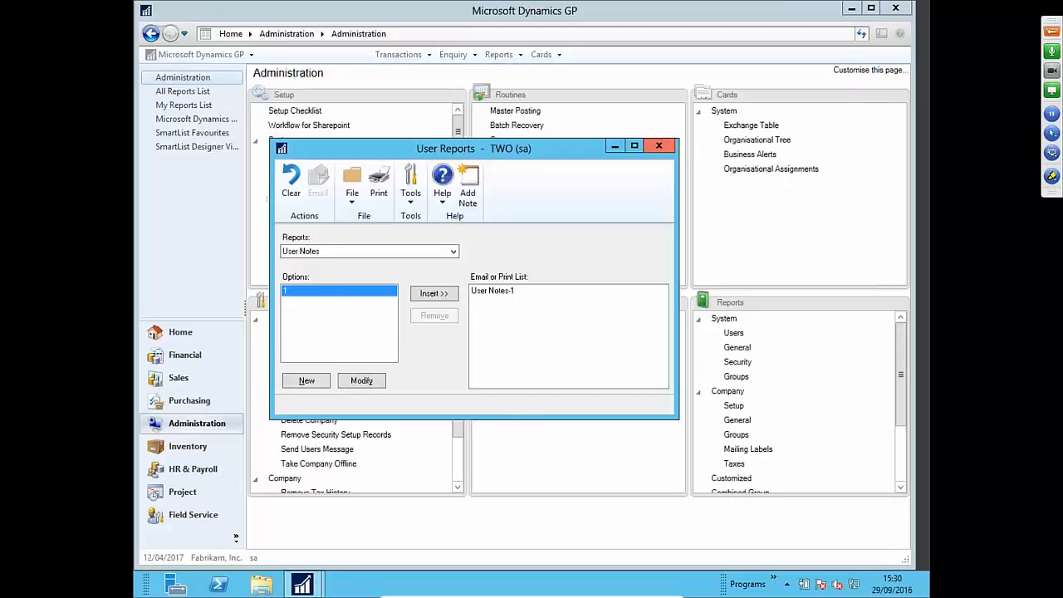
{"action": "left_click", "coordinate": [661, 144]}
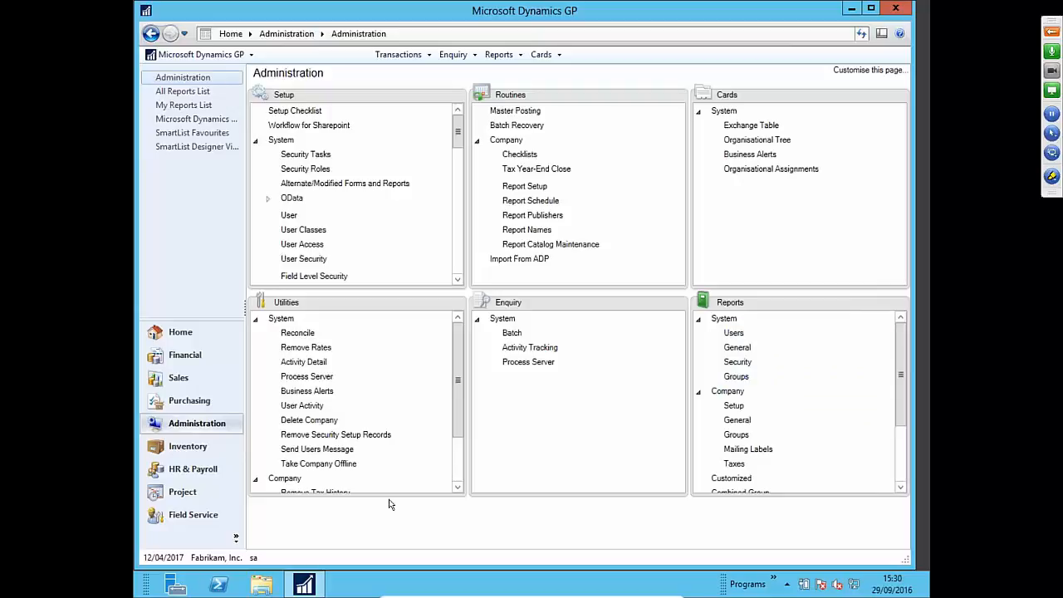
- Restore the Dynamics GP main window from maximised to a smaller size
{"action": "double_click", "coordinate": [493, 4]}
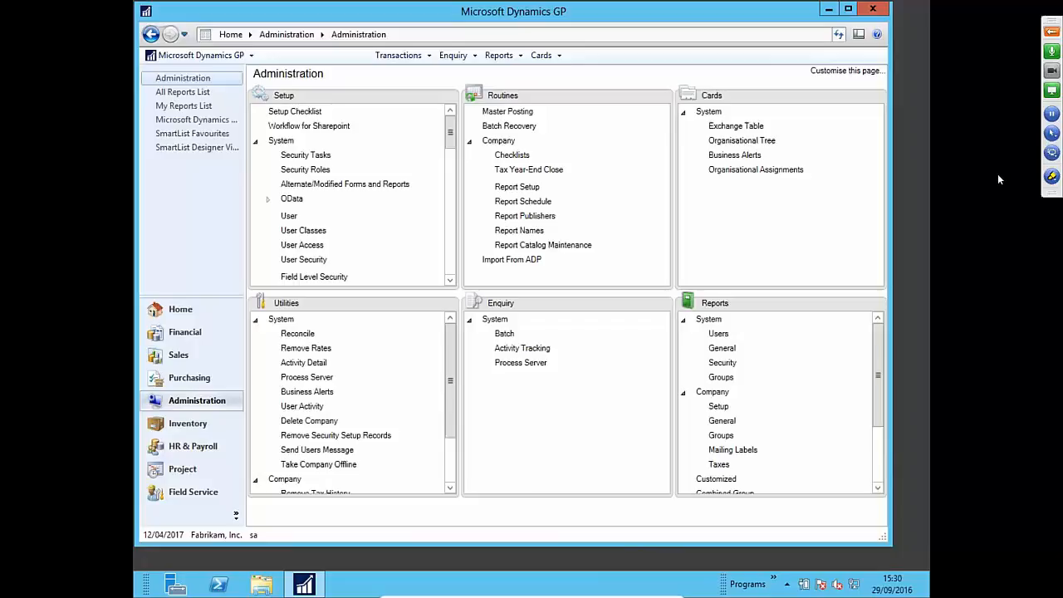
{"action": "left_click", "coordinate": [1051, 33]}
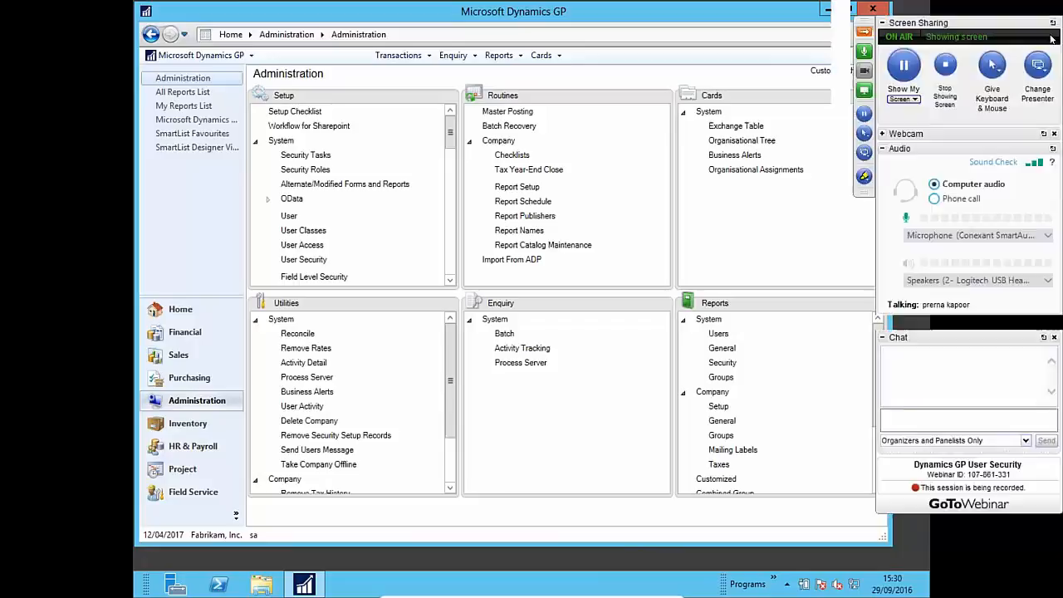